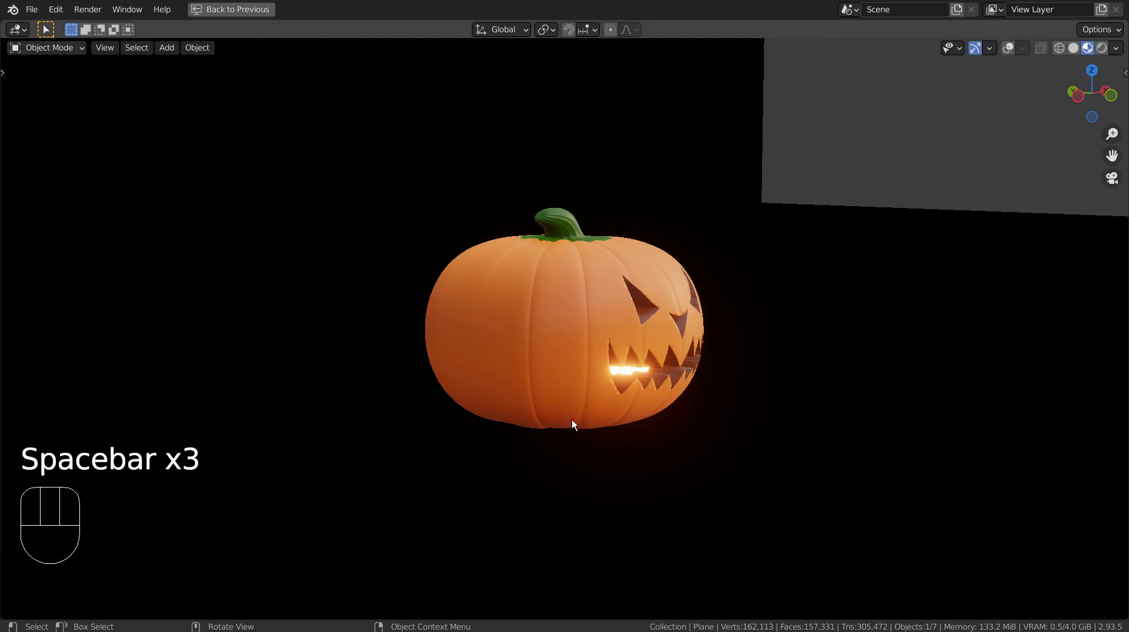
# - Jump to the last frame of the animation and examine the Halloween pumpkin scene in a maximized viewport
pyautogui.hotkey('ctrl', 'space')
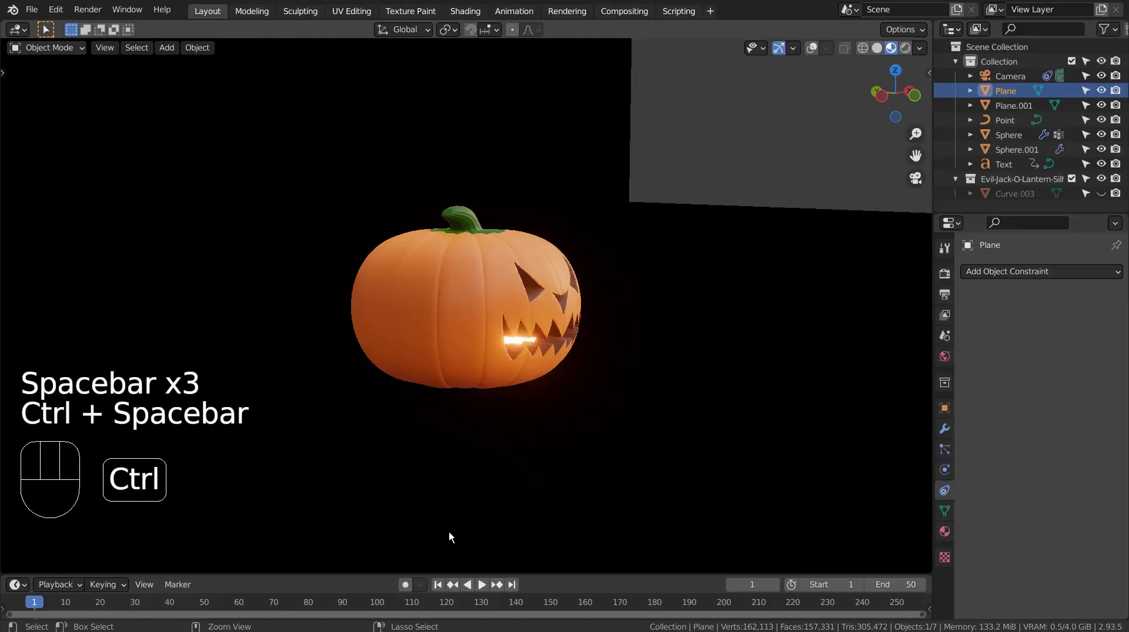
pyautogui.click(511, 586)
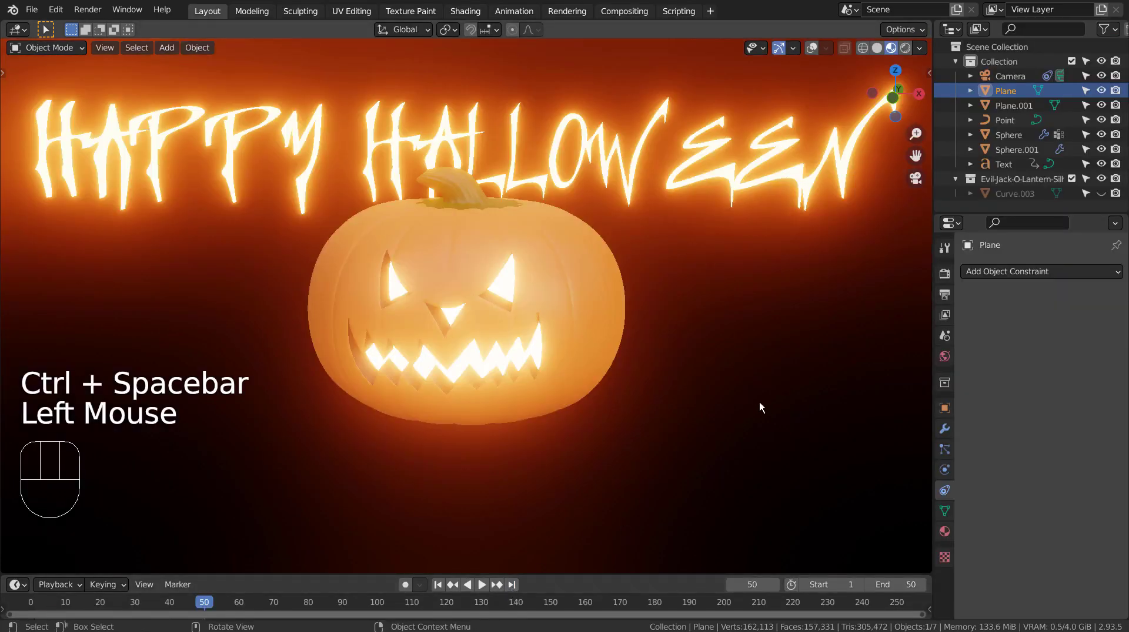
pyautogui.hotkey('ctrl', 'space')
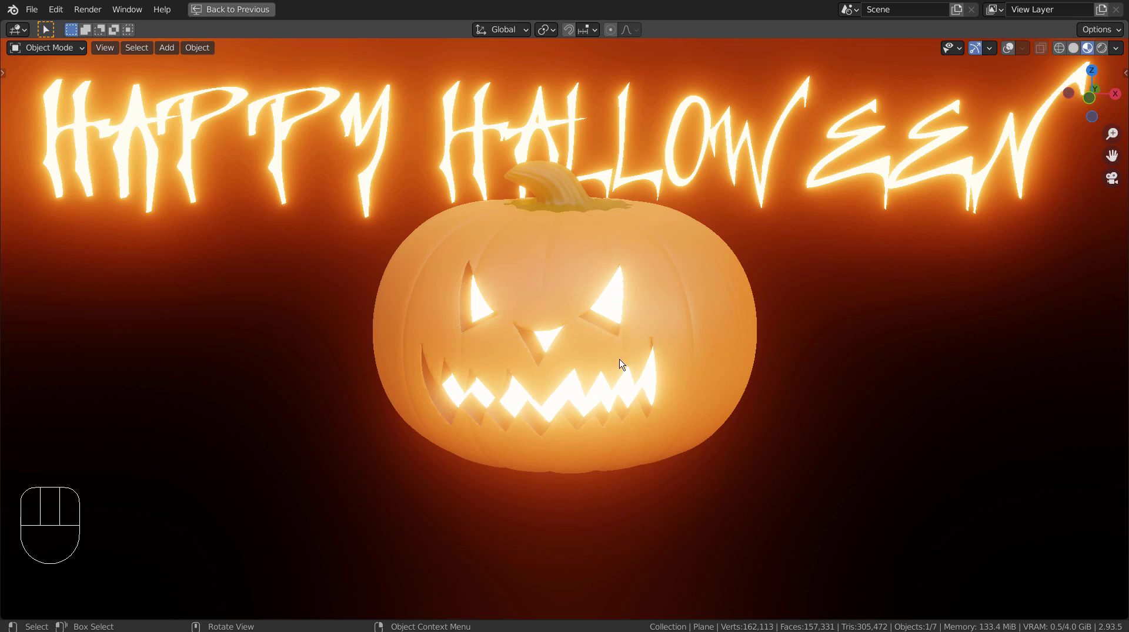
pyautogui.hotkey('ctrl', 'space')
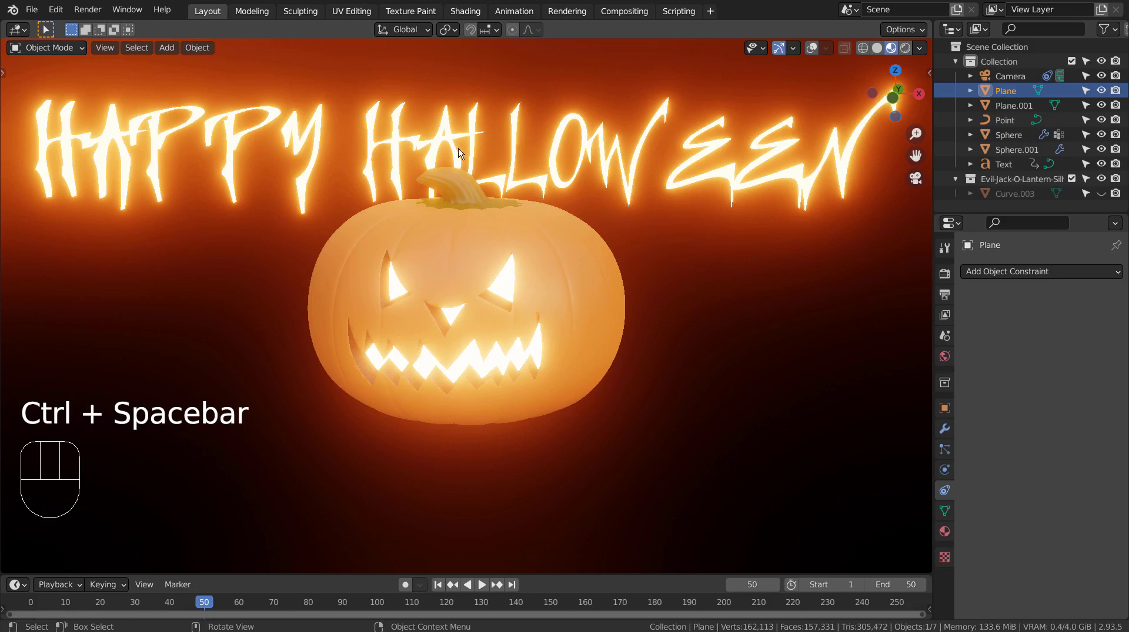
# - Turn on the viewport overlays and move the objects from Plane through Text into a new collection named Collection 3
pyautogui.click(559, 153)
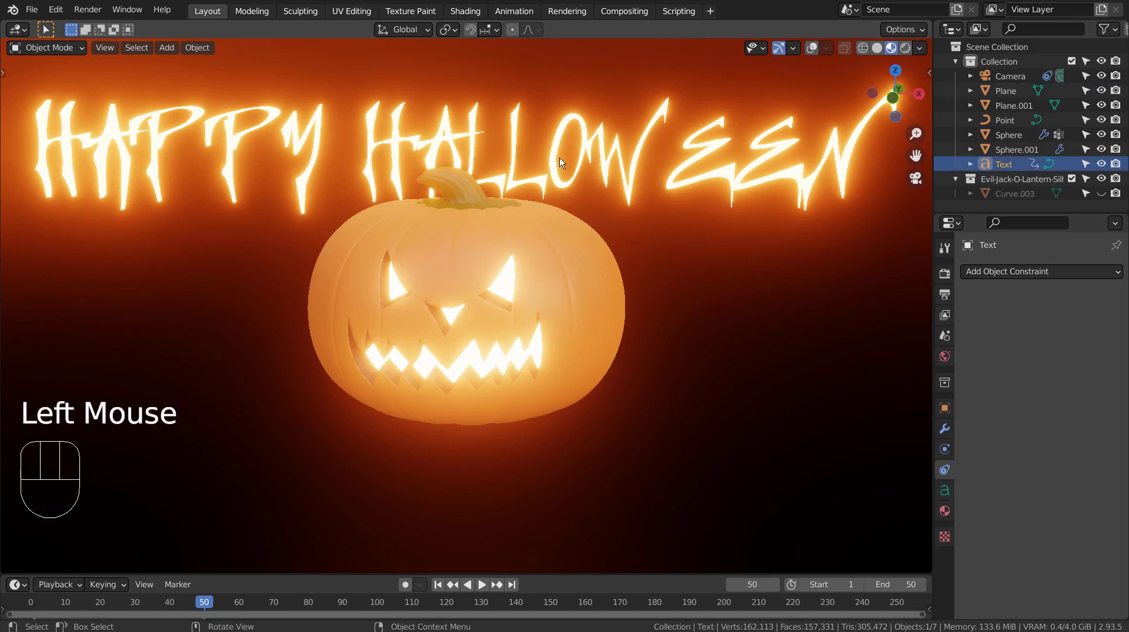
pyautogui.click(812, 47)
pyautogui.keyDown('shift'); pyautogui.click(577, 262); pyautogui.keyUp('shift')
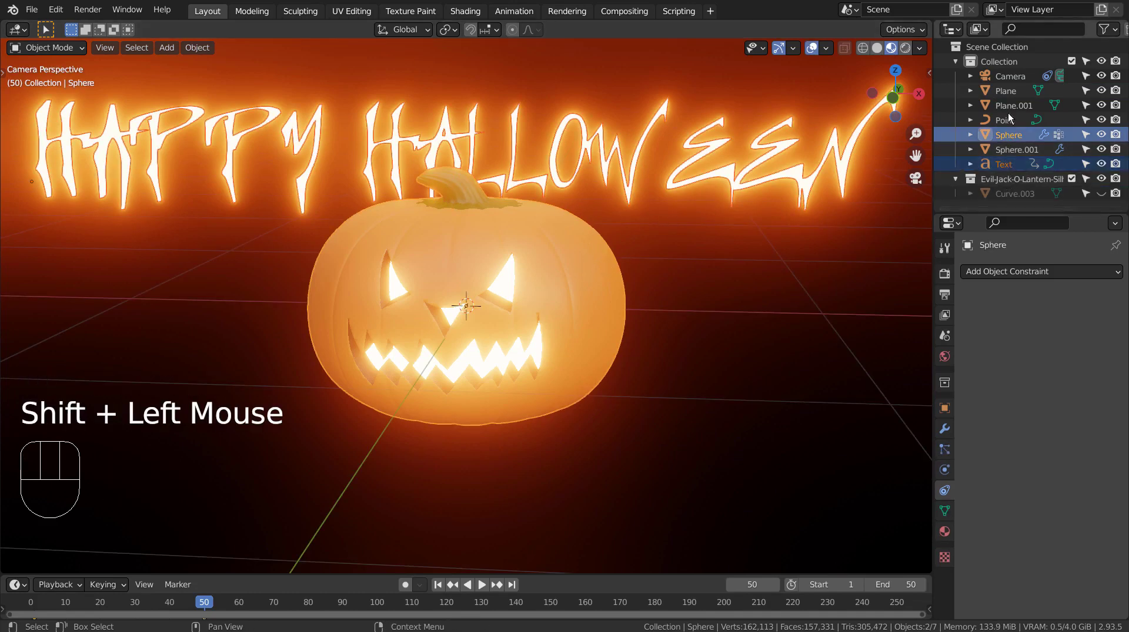
pyautogui.click(1008, 92)
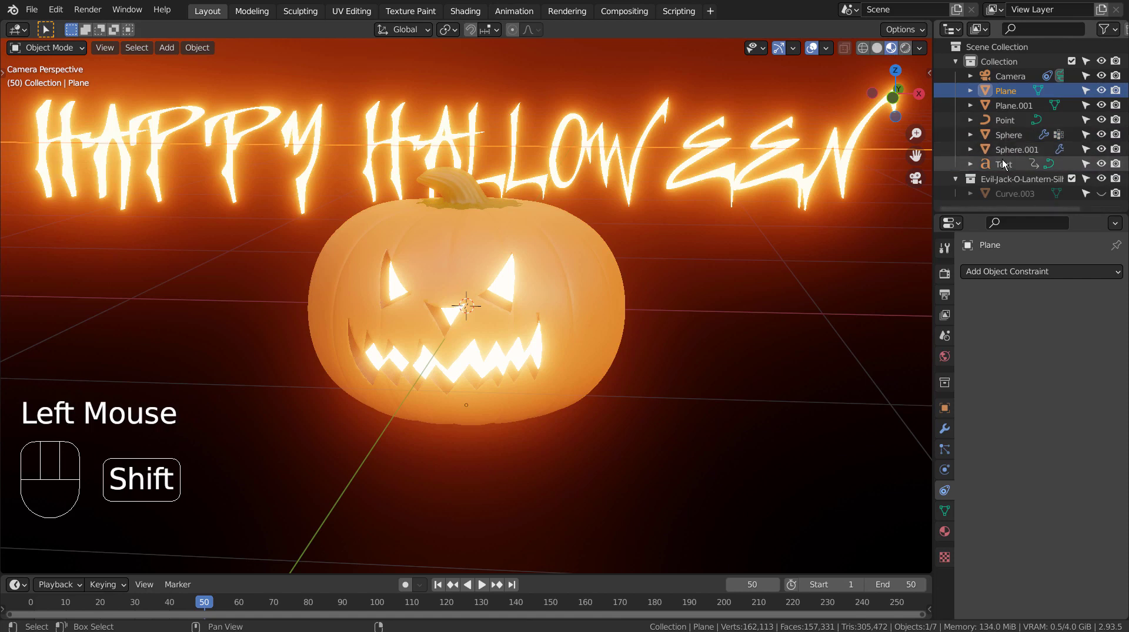
pyautogui.keyDown('shift'); pyautogui.click(976, 164); pyautogui.keyUp('shift')
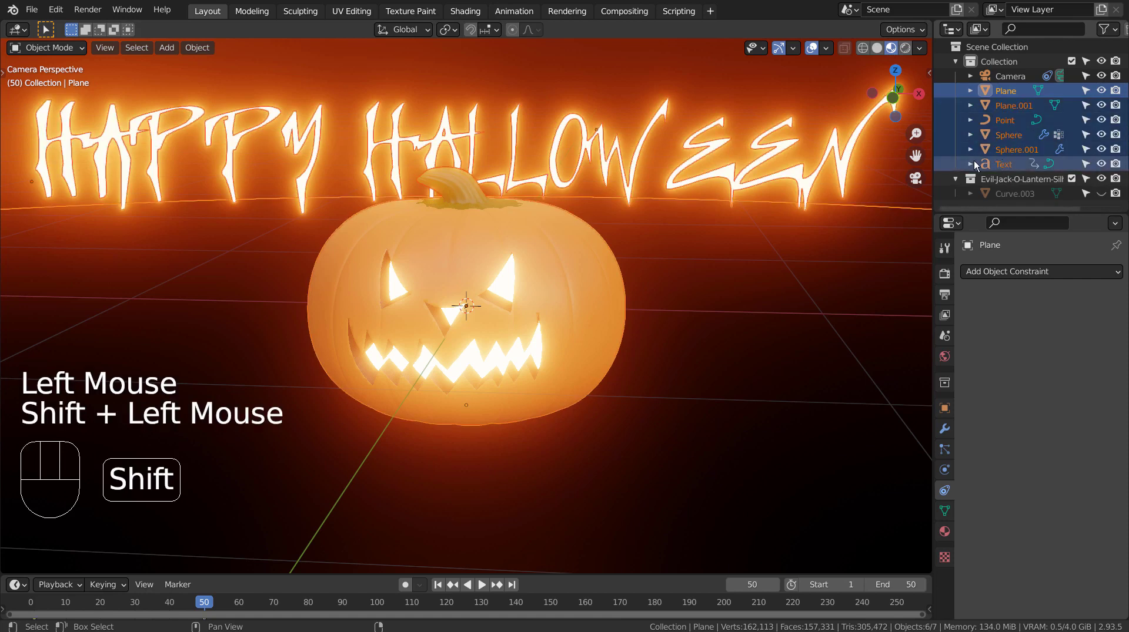
pyautogui.press('m')
pyautogui.click(850, 171)
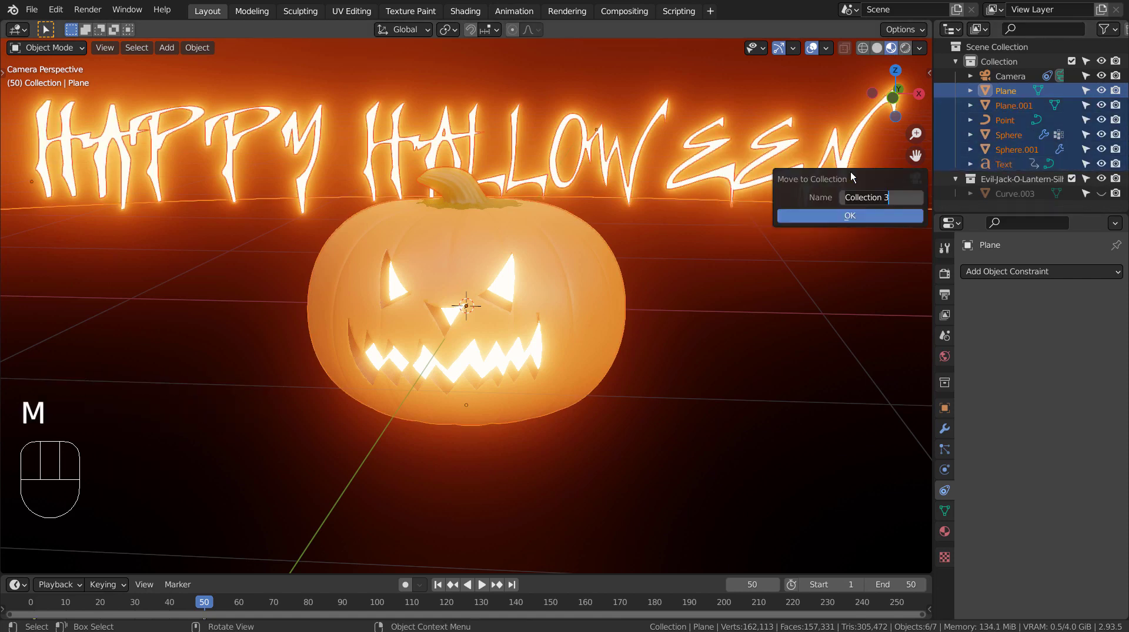
pyautogui.click(860, 215)
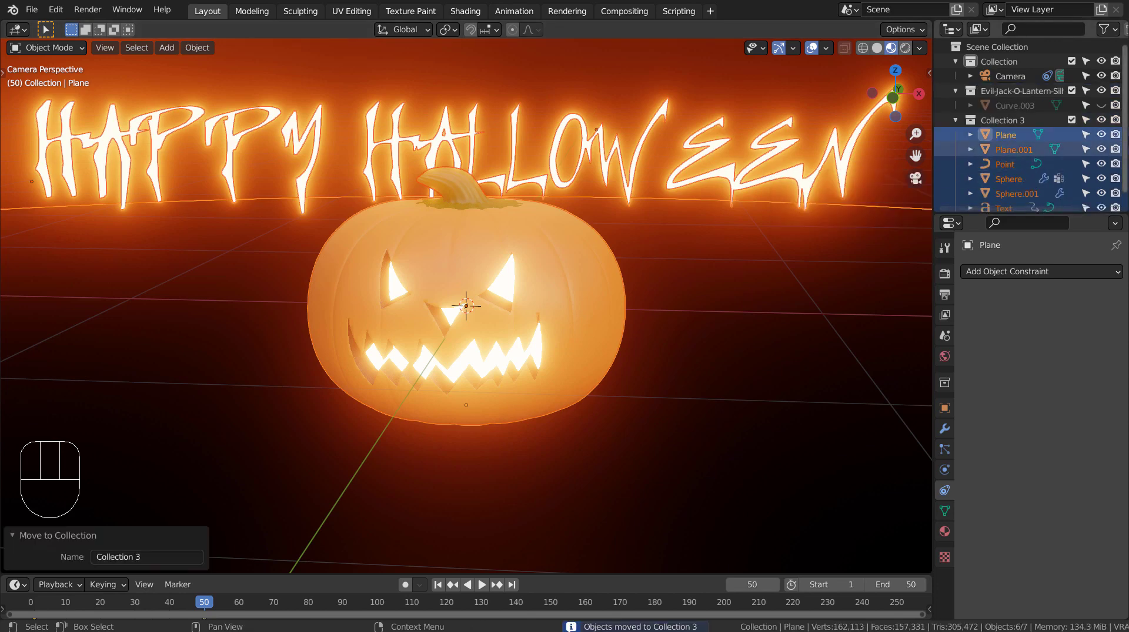
# - Hide and collapse Collection 3 and make the collection holding the camera the active one
pyautogui.click(1101, 120)
pyautogui.click(956, 120)
pyautogui.click(1001, 77)
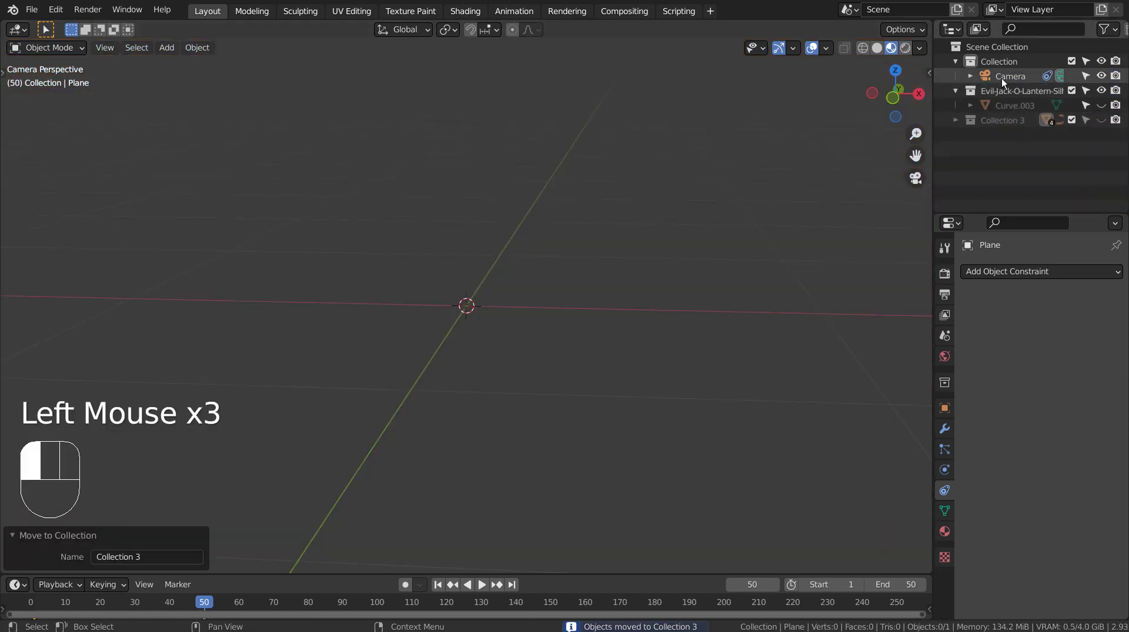
pyautogui.click(998, 61)
# - Hide the camera from the viewport, working in the front orthographic view
pyautogui.click(542, 222)
pyautogui.press('KP_1')
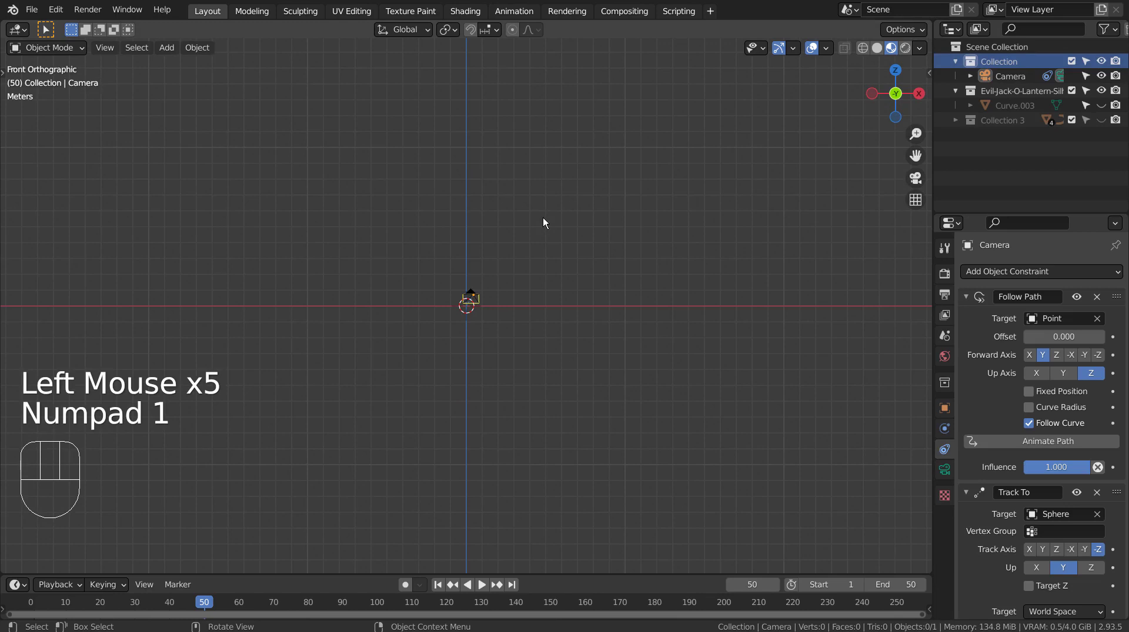
pyautogui.scroll(5, 471, 301)
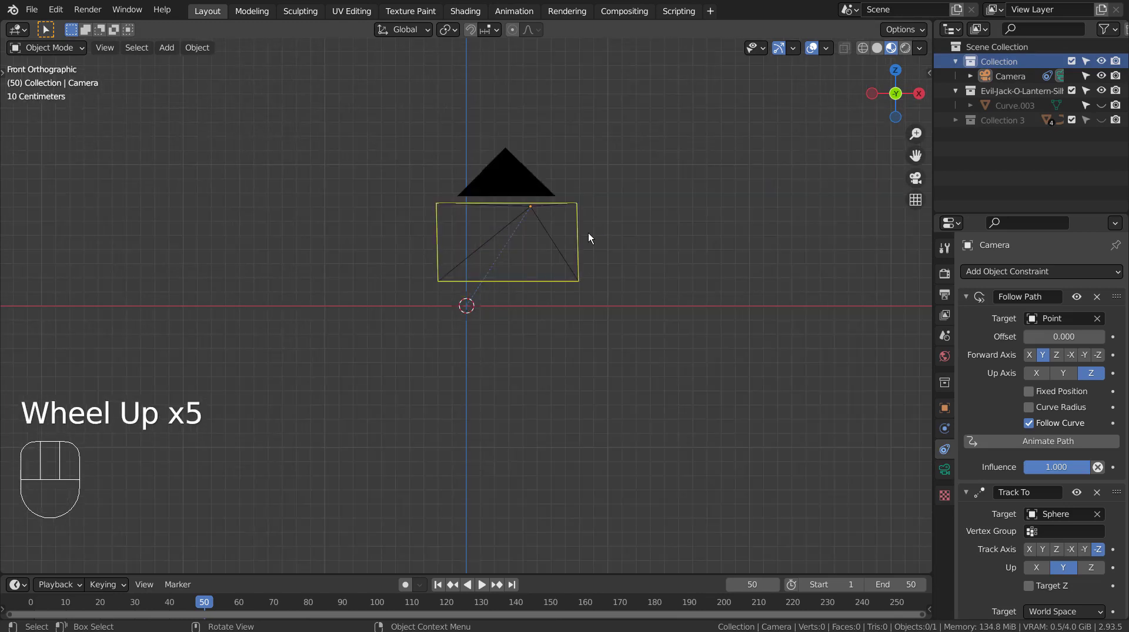
pyautogui.click(509, 169)
pyautogui.press('h')
pyautogui.click(512, 301)
# - Add a UV sphere at the origin with 16 segments
pyautogui.scroll(3, 512, 301)
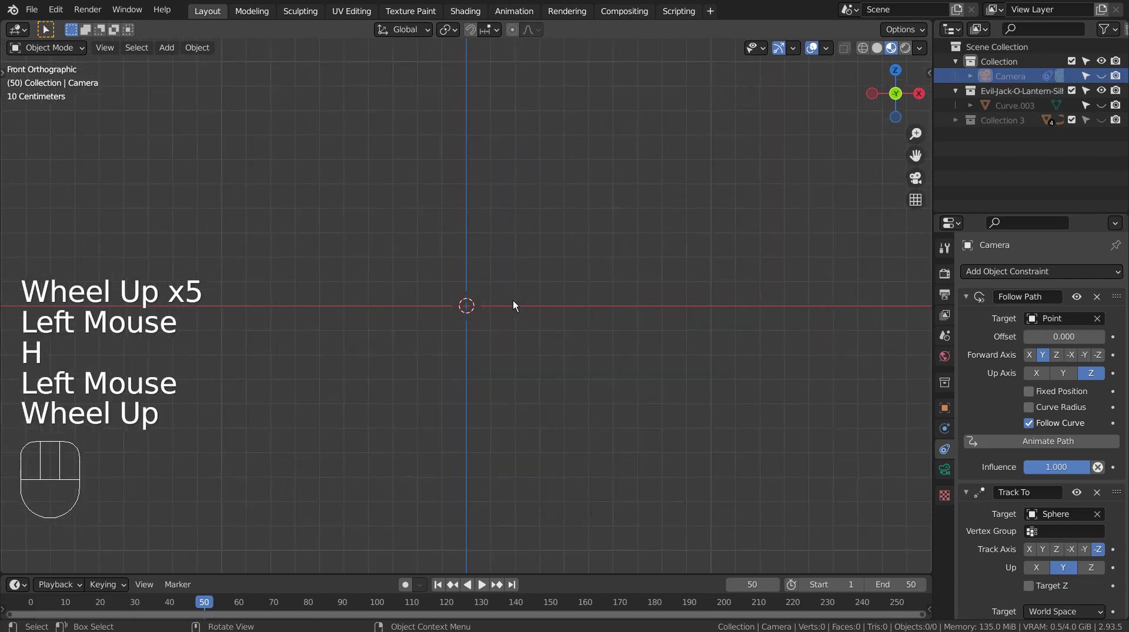
pyautogui.hotkey('shift', 'a')
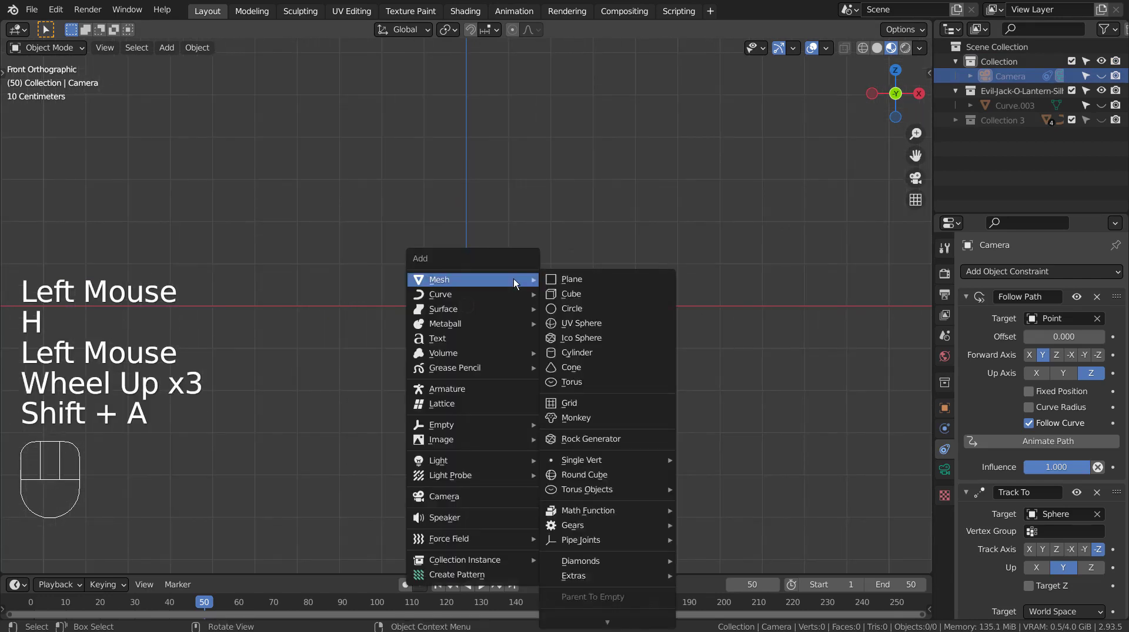
pyautogui.click(601, 323)
pyautogui.scroll(-2, 600, 322)
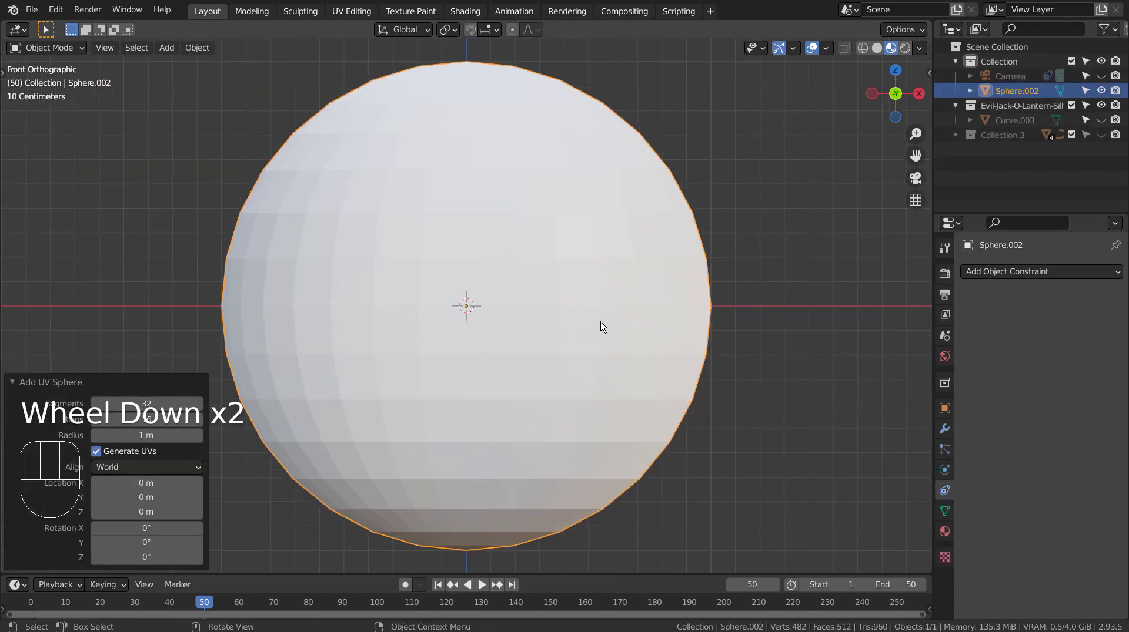
pyautogui.doubleClick(166, 400)
pyautogui.write('16')
pyautogui.press('Return')
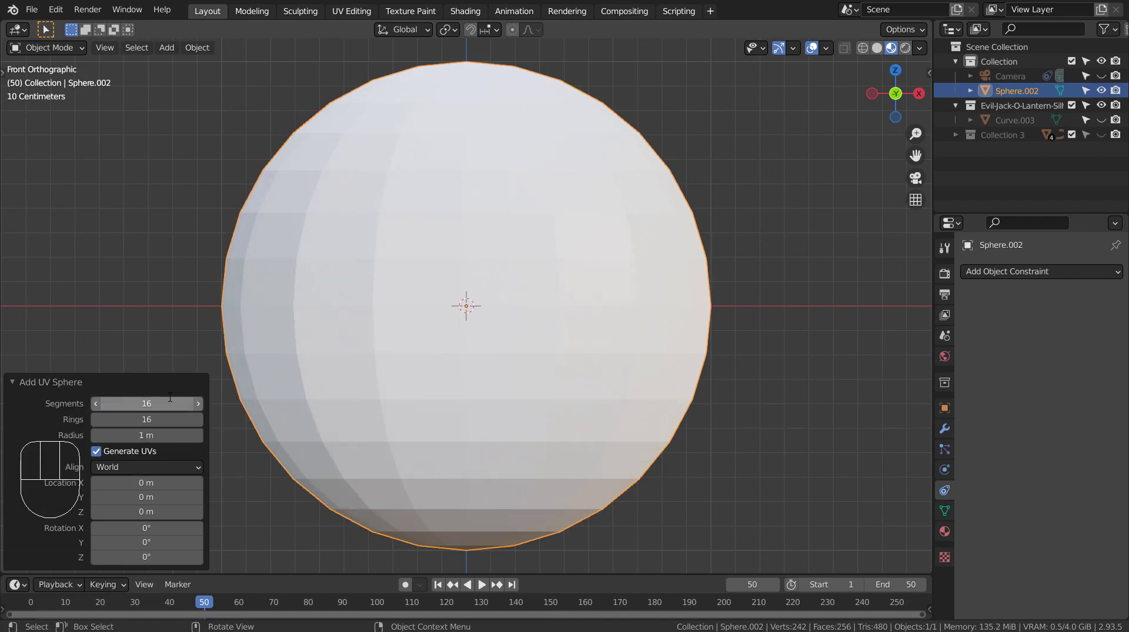
# - In edge select mode, select the rings of vertical edges on the upper and middle bands of the sphere
pyautogui.press('Tab')
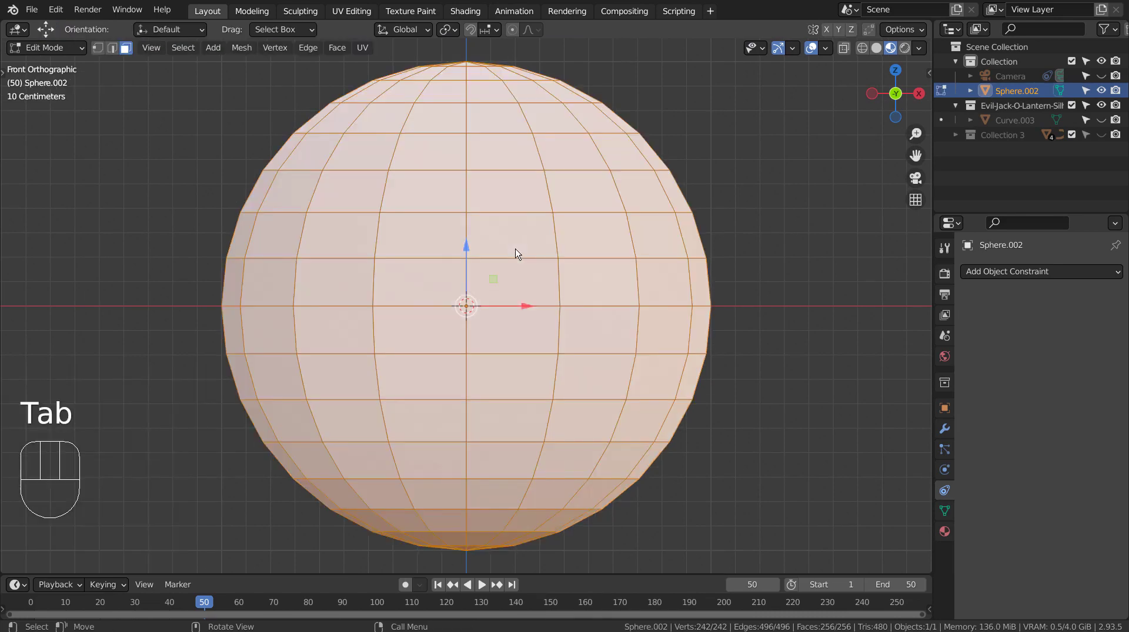
pyautogui.moveTo(516, 253); pyautogui.dragTo(538, 277, button='middle')
pyautogui.scroll(-2, 546, 285)
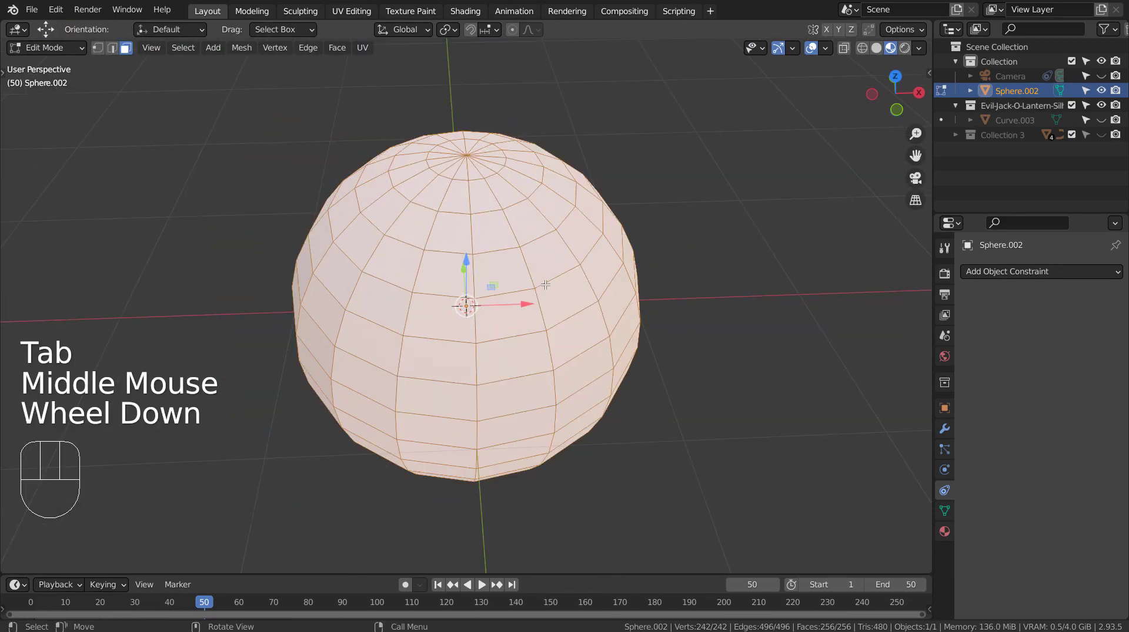
pyautogui.press('2')
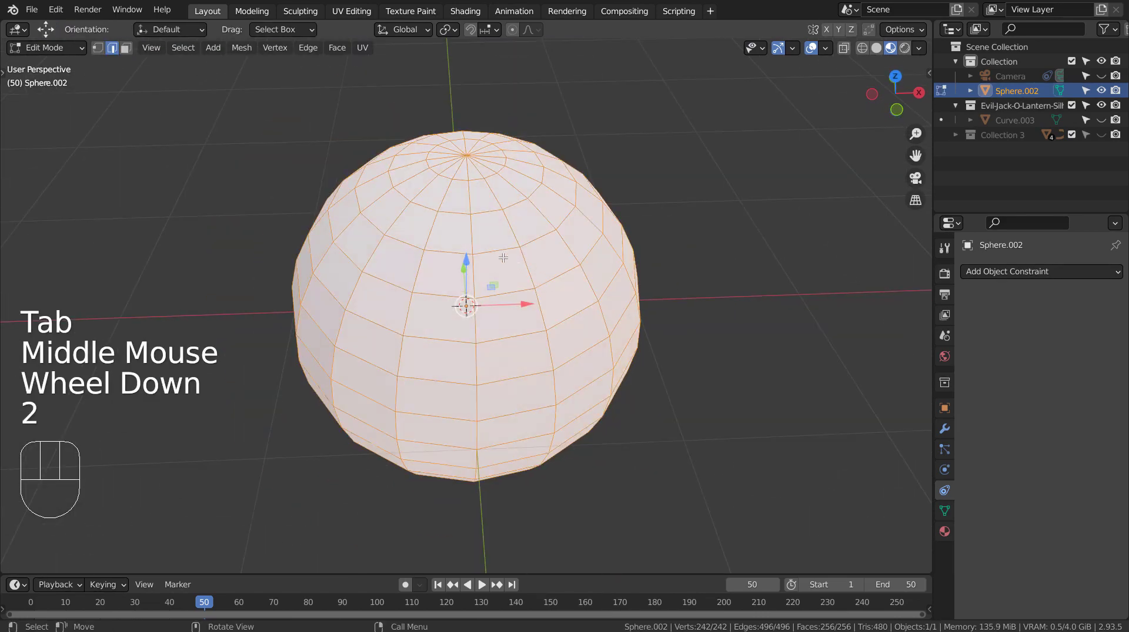
pyautogui.keyDown('alt'); pyautogui.click(469, 238); pyautogui.keyUp('alt')
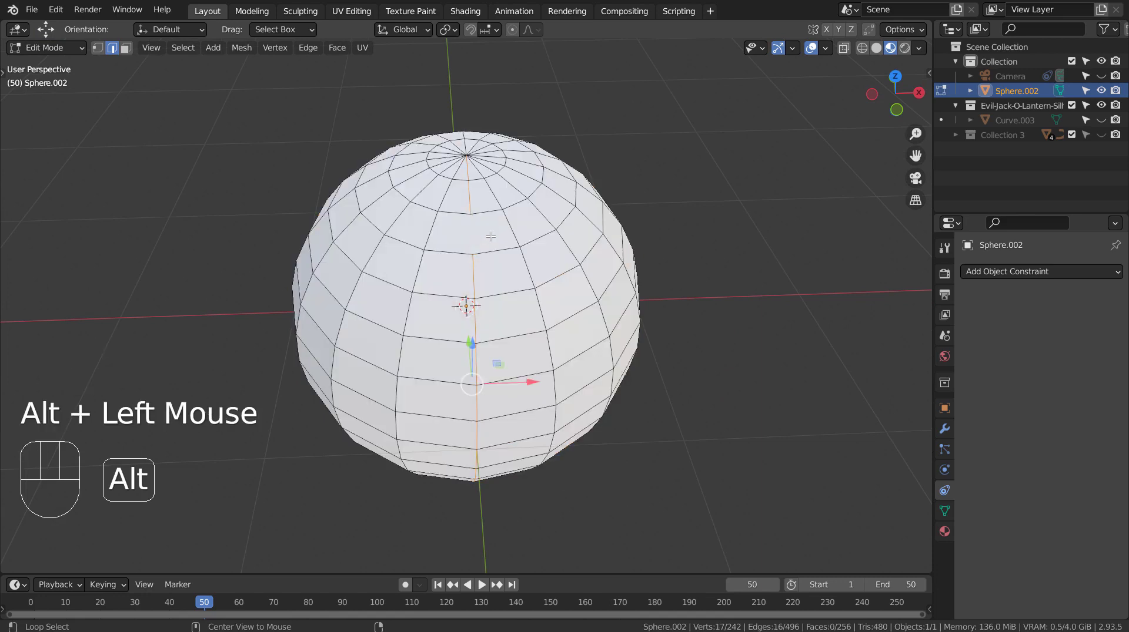
pyautogui.hotkey('shift', 'ctrl')
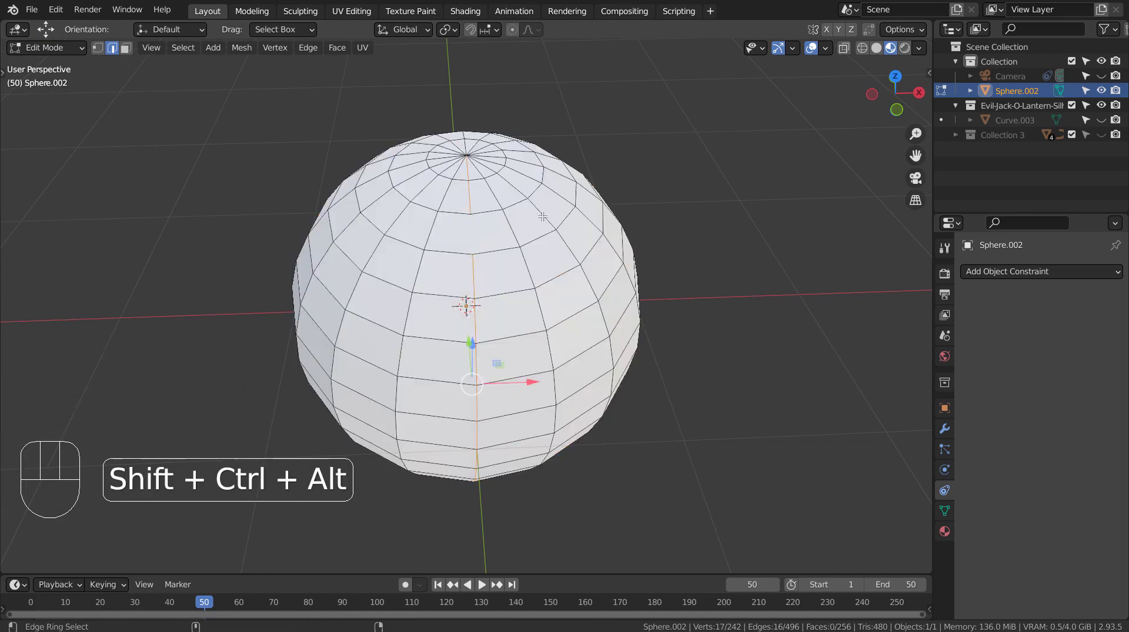
pyautogui.keyDown('ctrl'); pyautogui.keyDown('alt'); pyautogui.keyDown('shift'); pyautogui.click(542, 217); pyautogui.keyUp('shift'); pyautogui.keyUp('alt'); pyautogui.keyUp('ctrl')
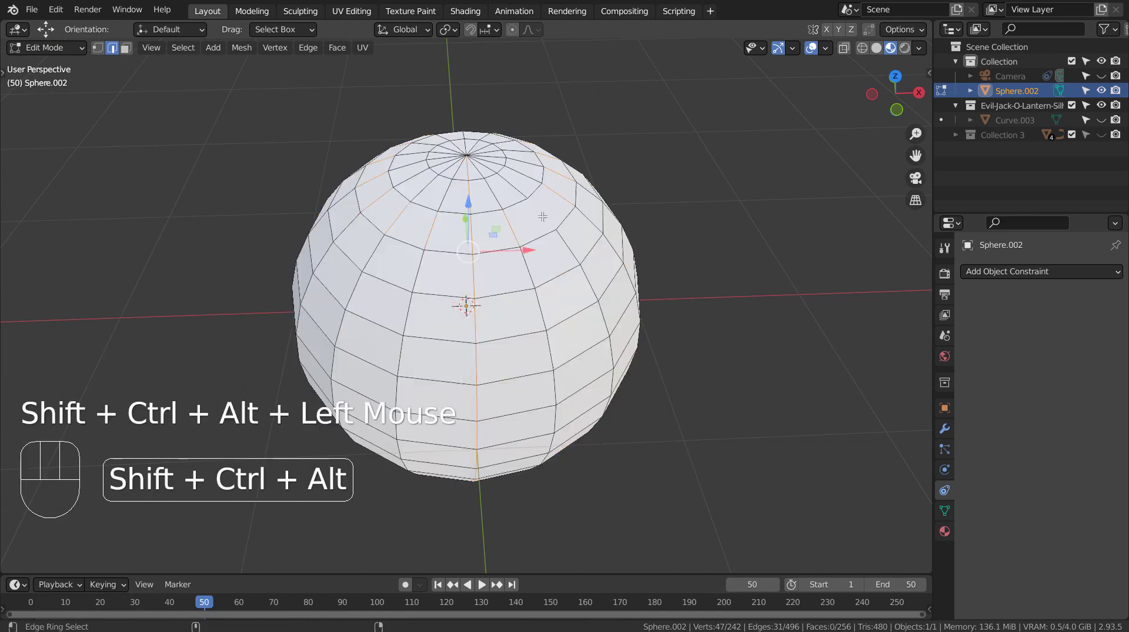
pyautogui.keyDown('ctrl'); pyautogui.keyDown('alt'); pyautogui.keyDown('shift'); pyautogui.click(565, 249); pyautogui.keyUp('shift'); pyautogui.keyUp('alt'); pyautogui.keyUp('ctrl')
pyautogui.keyDown('ctrl'); pyautogui.keyDown('alt'); pyautogui.keyDown('shift'); pyautogui.click(602, 310); pyautogui.keyUp('shift'); pyautogui.keyUp('alt'); pyautogui.keyUp('ctrl')
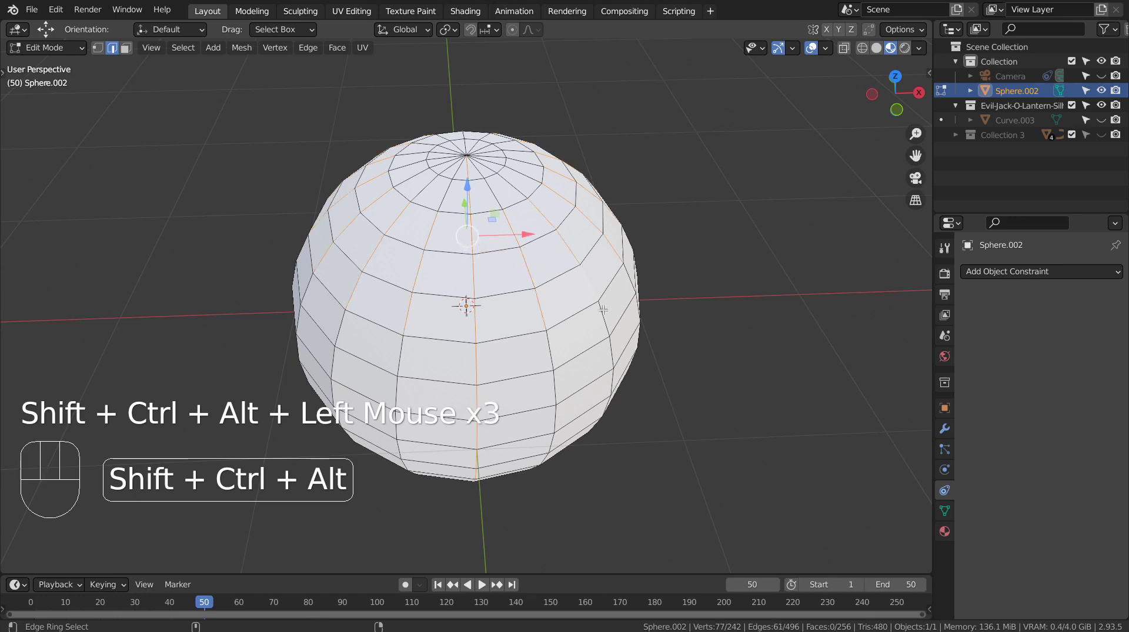
pyautogui.keyDown('ctrl'); pyautogui.keyDown('alt'); pyautogui.keyDown('shift'); pyautogui.click(605, 323); pyautogui.keyUp('shift'); pyautogui.keyUp('alt'); pyautogui.keyUp('ctrl')
pyautogui.keyDown('ctrl'); pyautogui.keyDown('alt'); pyautogui.keyDown('shift'); pyautogui.click(615, 378); pyautogui.keyUp('shift'); pyautogui.keyUp('alt'); pyautogui.keyUp('ctrl')
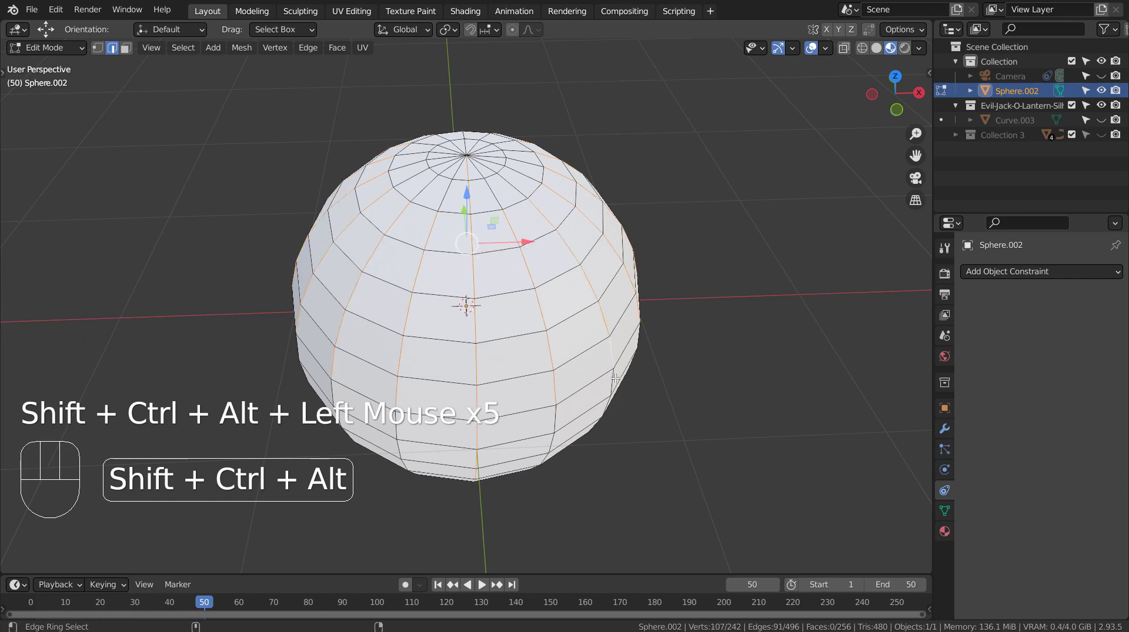
pyautogui.keyDown('ctrl'); pyautogui.keyDown('alt'); pyautogui.keyDown('shift'); pyautogui.click(614, 379); pyautogui.keyUp('shift'); pyautogui.keyUp('alt'); pyautogui.keyUp('ctrl')
# - Extend the selection with the vertical edge rings on the sphere's lower half, including the edges meeting at the bottom pole
pyautogui.moveTo(721, 463); pyautogui.dragTo(587, 304, button='middle')
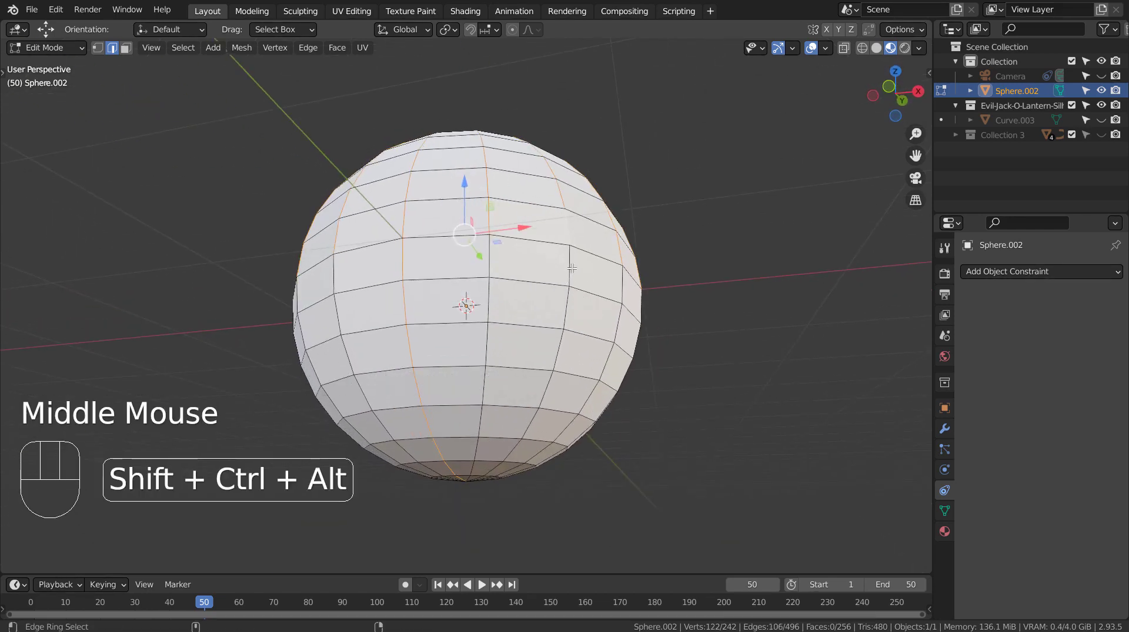
pyautogui.keyDown('ctrl'); pyautogui.keyDown('alt'); pyautogui.keyDown('shift'); pyautogui.click(569, 299); pyautogui.keyUp('shift'); pyautogui.keyUp('alt'); pyautogui.keyUp('ctrl')
pyautogui.keyDown('ctrl'); pyautogui.keyDown('alt'); pyautogui.keyDown('shift'); pyautogui.click(564, 304); pyautogui.keyUp('shift'); pyautogui.keyUp('alt'); pyautogui.keyUp('ctrl')
pyautogui.keyDown('ctrl'); pyautogui.keyDown('alt'); pyautogui.keyDown('shift'); pyautogui.click(557, 371); pyautogui.keyUp('shift'); pyautogui.keyUp('alt'); pyautogui.keyUp('ctrl')
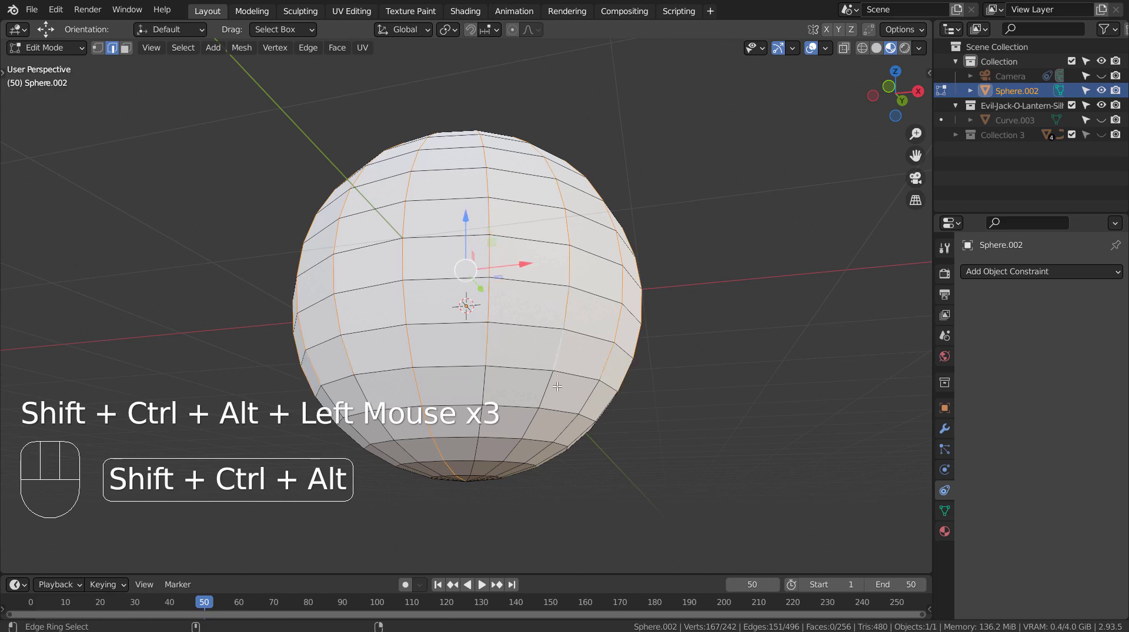
pyautogui.keyDown('ctrl'); pyautogui.keyDown('alt'); pyautogui.keyDown('shift'); pyautogui.click(540, 416); pyautogui.keyUp('shift'); pyautogui.keyUp('alt'); pyautogui.keyUp('ctrl')
pyautogui.keyDown('ctrl'); pyautogui.keyDown('alt'); pyautogui.keyDown('shift'); pyautogui.click(532, 434); pyautogui.keyUp('shift'); pyautogui.keyUp('alt'); pyautogui.keyUp('ctrl')
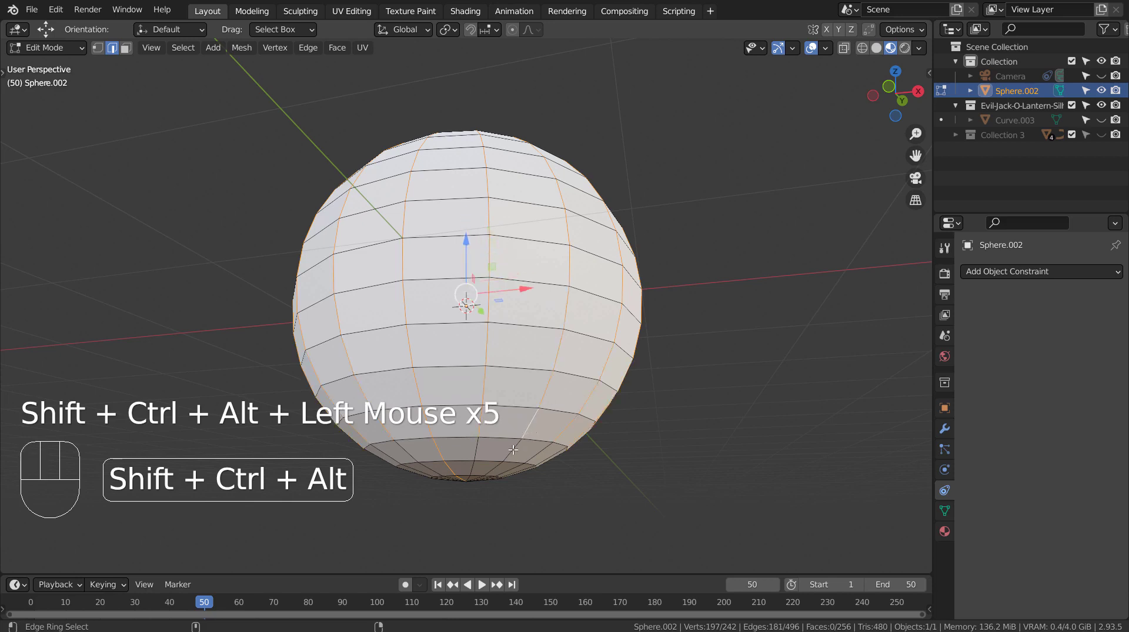
pyautogui.keyDown('ctrl'); pyautogui.keyDown('alt'); pyautogui.keyDown('shift'); pyautogui.click(512, 452); pyautogui.keyUp('shift'); pyautogui.keyUp('alt'); pyautogui.keyUp('ctrl')
pyautogui.keyDown('ctrl'); pyautogui.keyDown('alt'); pyautogui.keyDown('shift'); pyautogui.click(526, 470); pyautogui.keyUp('shift'); pyautogui.keyUp('alt'); pyautogui.keyUp('ctrl')
pyautogui.moveTo(526, 470); pyautogui.dragTo(466, 307, button='middle')
pyautogui.press('c')
pyautogui.click(467, 311)
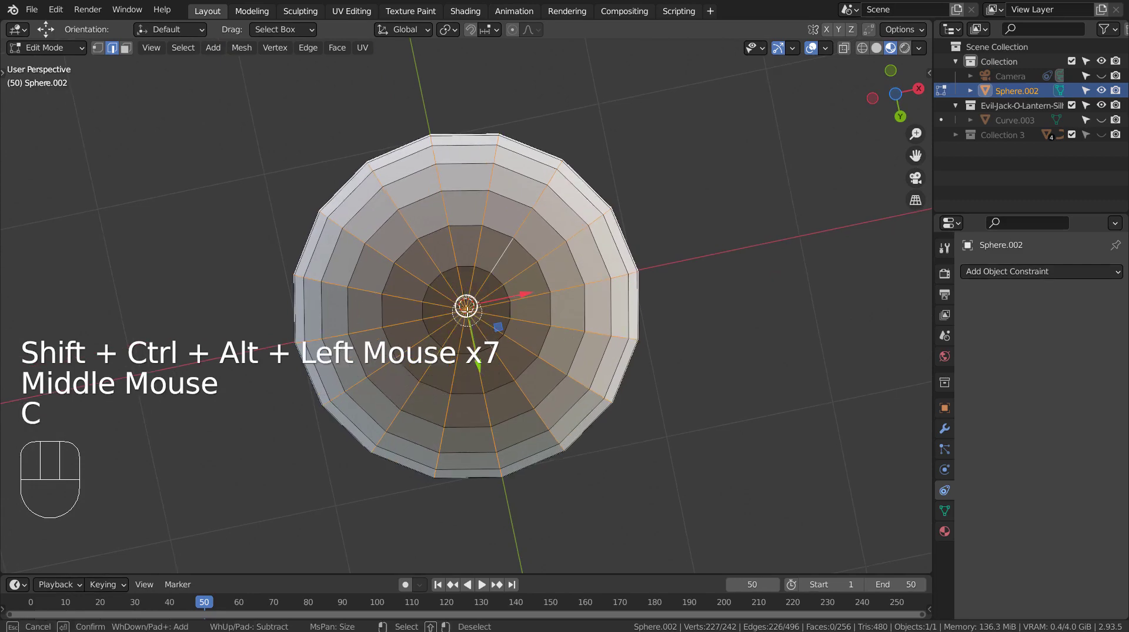
pyautogui.rightClick(467, 311)
# - Add the remaining vertical edges around the sphere's top pole to the selection
pyautogui.moveTo(500, 217); pyautogui.dragTo(538, 412, button='middle')
pyautogui.moveTo(559, 251); pyautogui.dragTo(556, 296, button='middle')
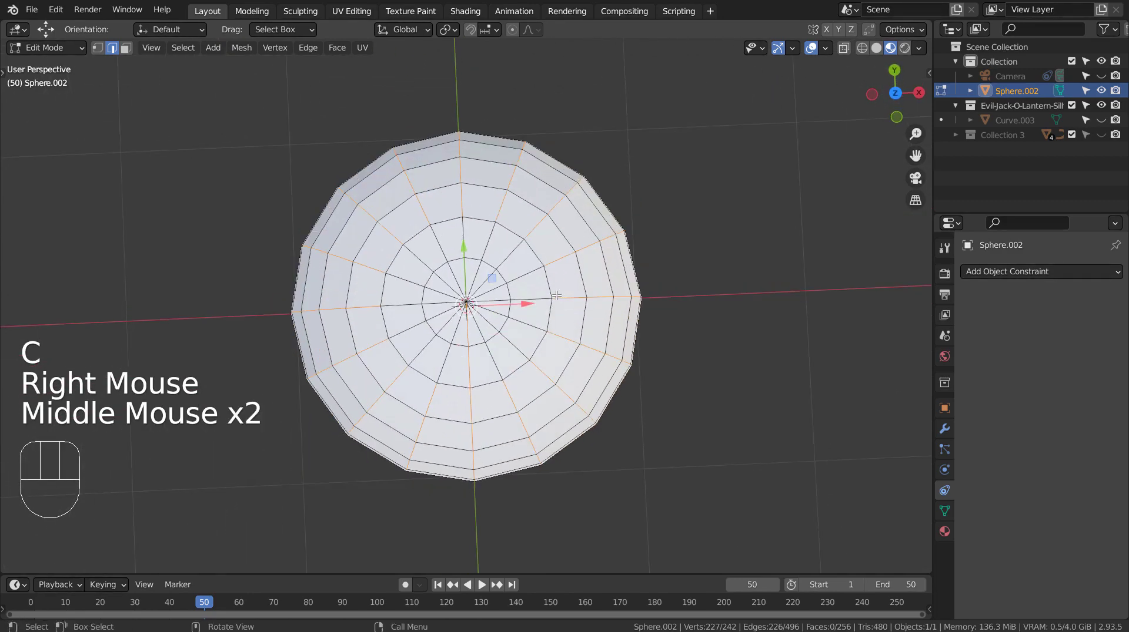
pyautogui.keyDown('ctrl'); pyautogui.keyDown('alt'); pyautogui.keyDown('shift'); pyautogui.click(523, 275); pyautogui.keyUp('shift'); pyautogui.keyUp('alt'); pyautogui.keyUp('ctrl')
pyautogui.press('c')
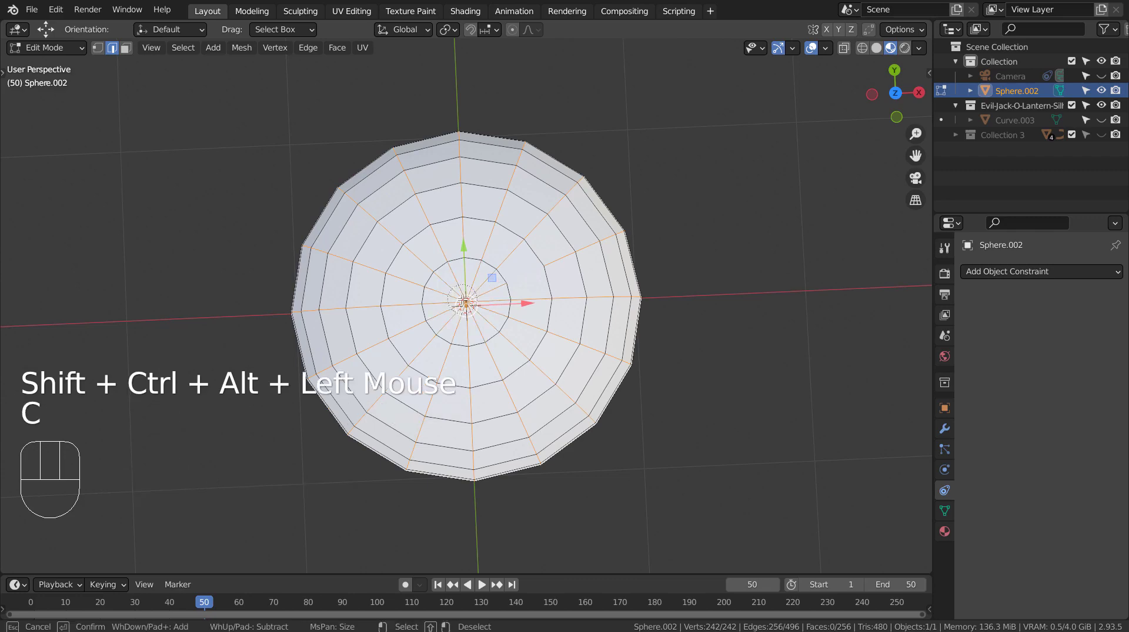
pyautogui.rightClick(465, 303)
# - Bevel the selected vertical edges of the sphere with 2 segments and a width of about 0.0146 m
pyautogui.hotkey('shift', 'z')
pyautogui.moveTo(751, 379); pyautogui.dragTo(748, 273, button='middle')
pyautogui.press('KP_1')
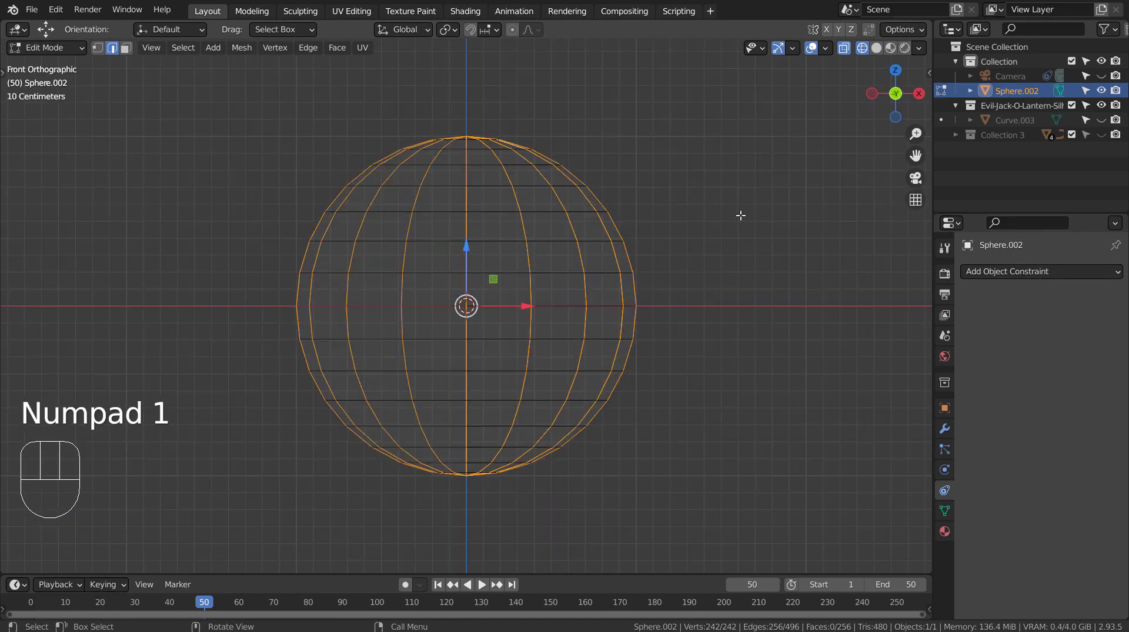
pyautogui.press('Tab')
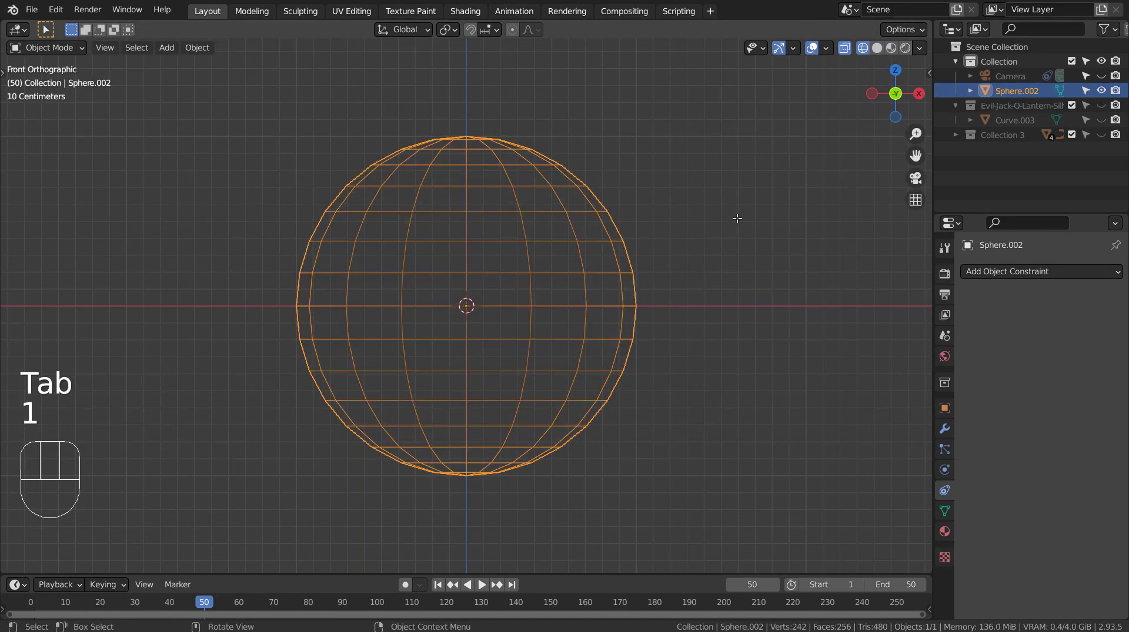
pyautogui.press('Tab')
pyautogui.moveTo(735, 217); pyautogui.dragTo(724, 314, button='middle')
pyautogui.hotkey('ctrl', 'b')
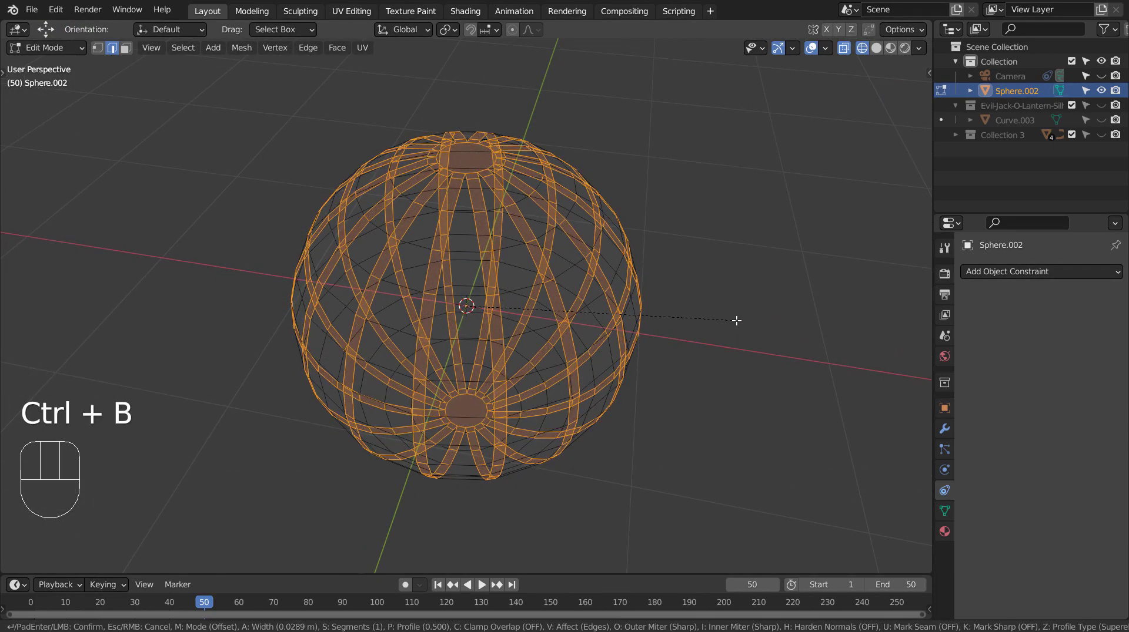
pyautogui.scroll(1, 737, 320)
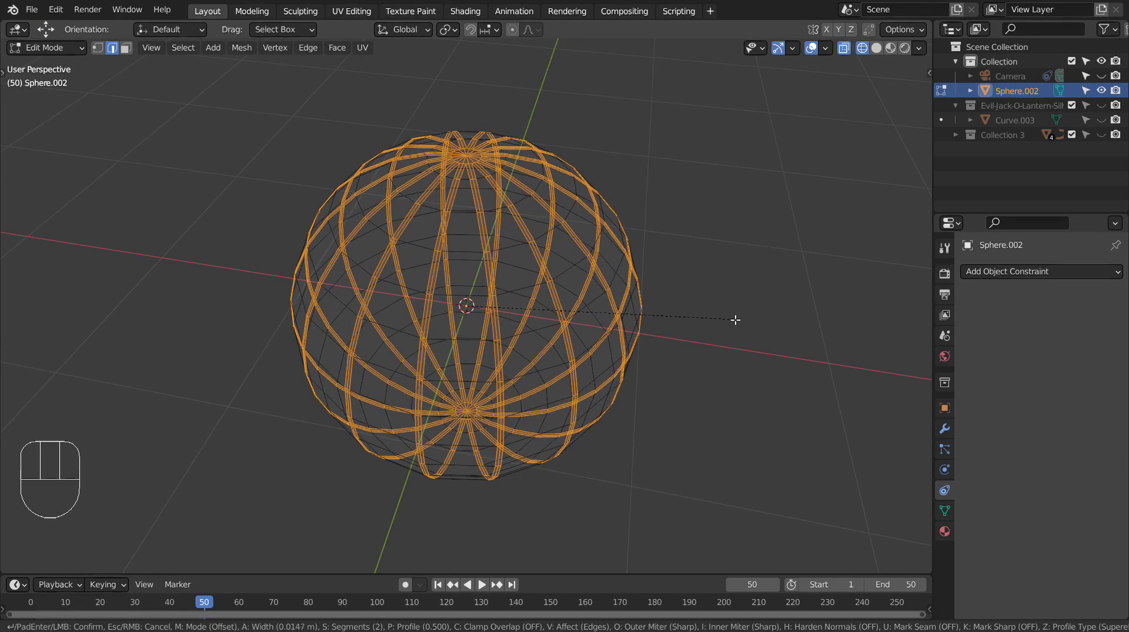
pyautogui.click(735, 319)
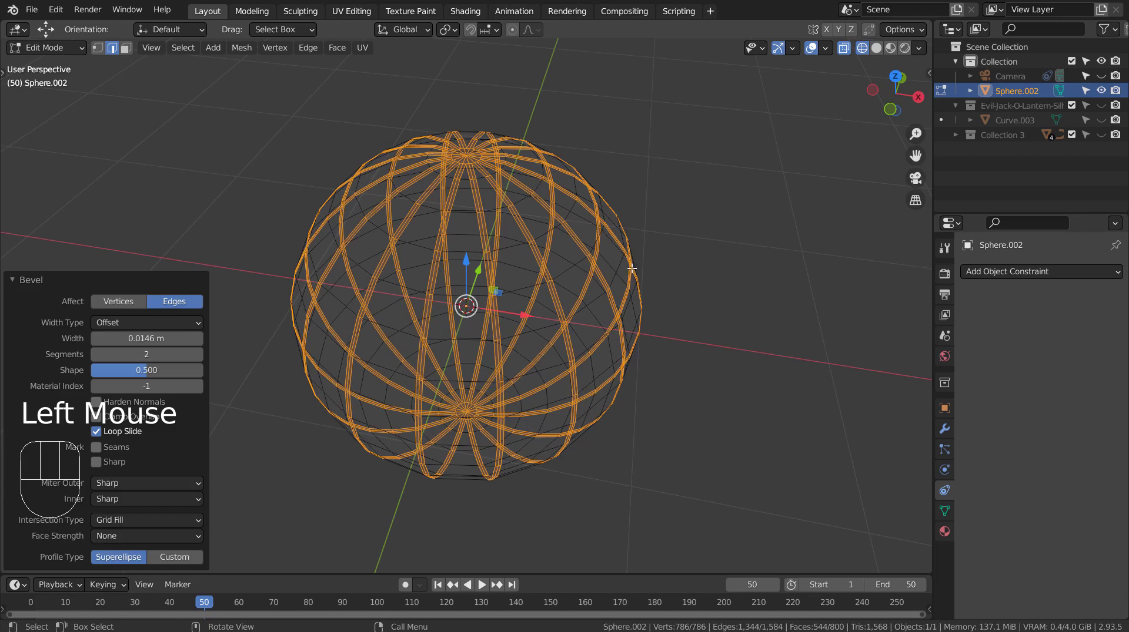
# - Select the middle edge loops of five neighbouring beveled strips, starting at the front of the sphere
pyautogui.scroll(3, 629, 267)
pyautogui.press('2')
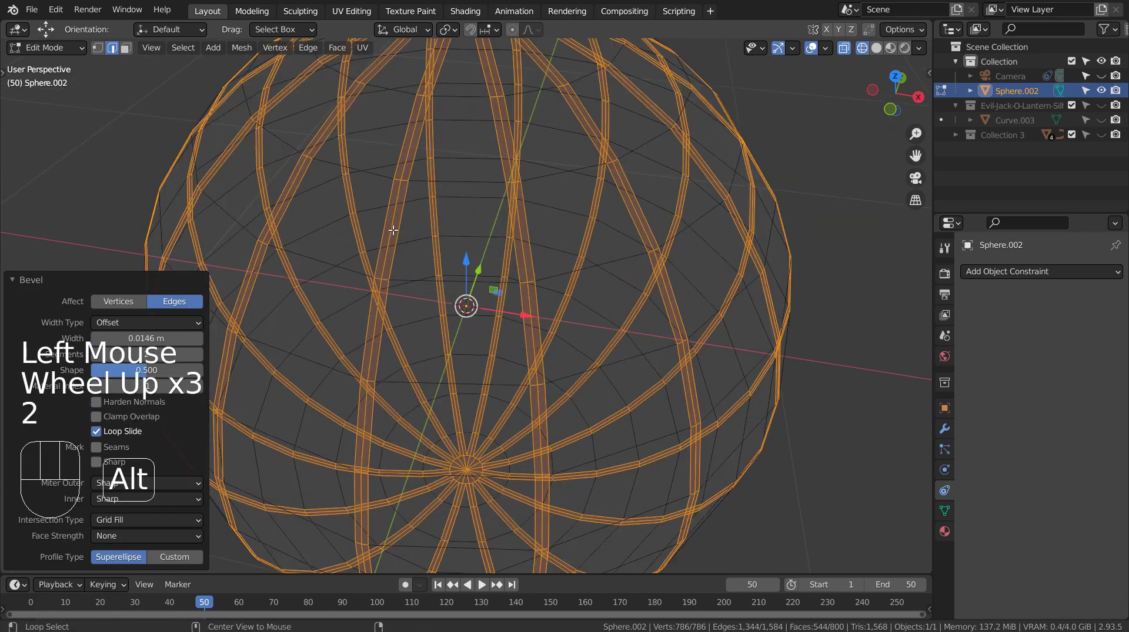
pyautogui.keyDown('alt'); pyautogui.click(392, 231); pyautogui.keyUp('alt')
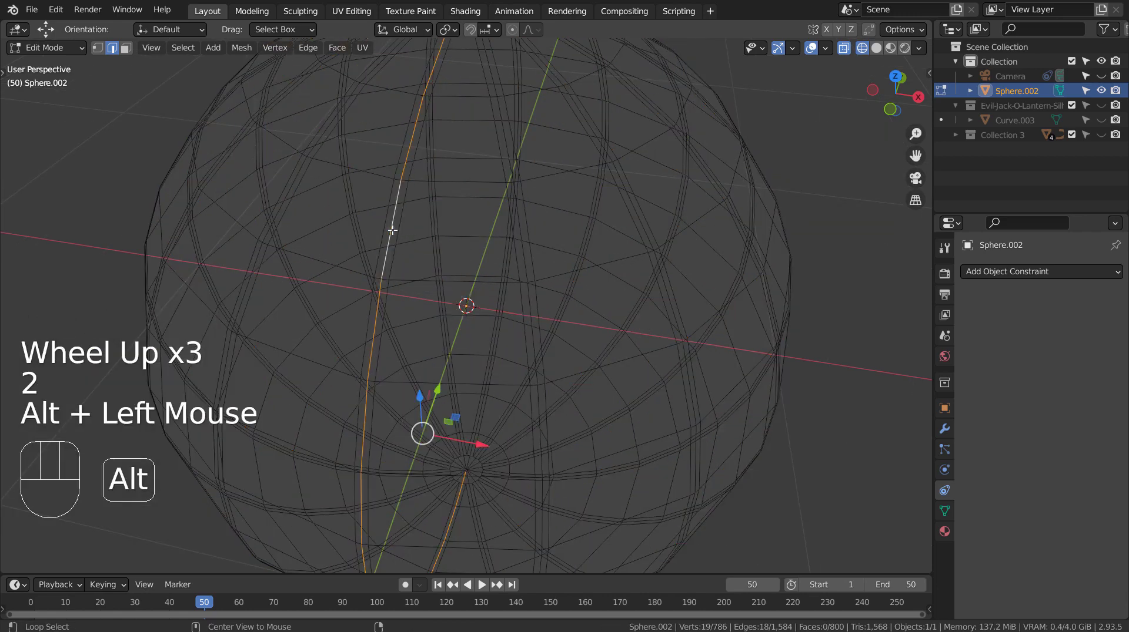
pyautogui.keyDown('alt'); pyautogui.keyDown('shift'); pyautogui.click(521, 244); pyautogui.keyUp('shift'); pyautogui.keyUp('alt')
pyautogui.hotkey('shift', 'z')
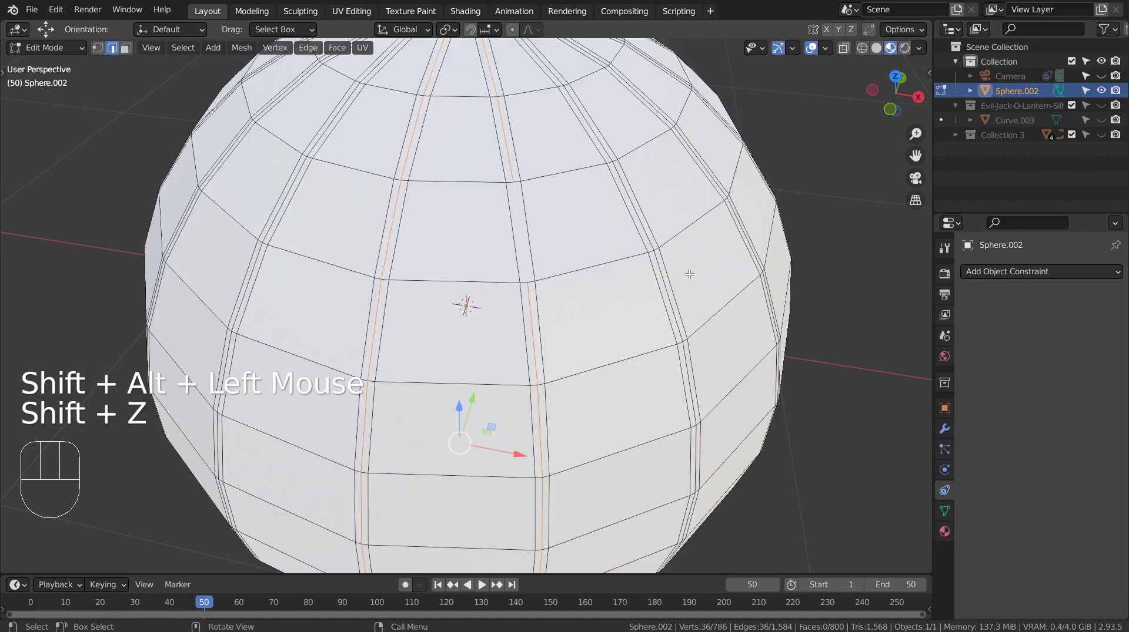
pyautogui.keyDown('alt'); pyautogui.keyDown('shift'); pyautogui.click(676, 264); pyautogui.keyUp('shift'); pyautogui.keyUp('alt')
pyautogui.moveTo(675, 264); pyautogui.dragTo(620, 265, button='middle')
pyautogui.keyDown('alt'); pyautogui.keyDown('shift'); pyautogui.click(619, 213); pyautogui.keyUp('shift'); pyautogui.keyUp('alt')
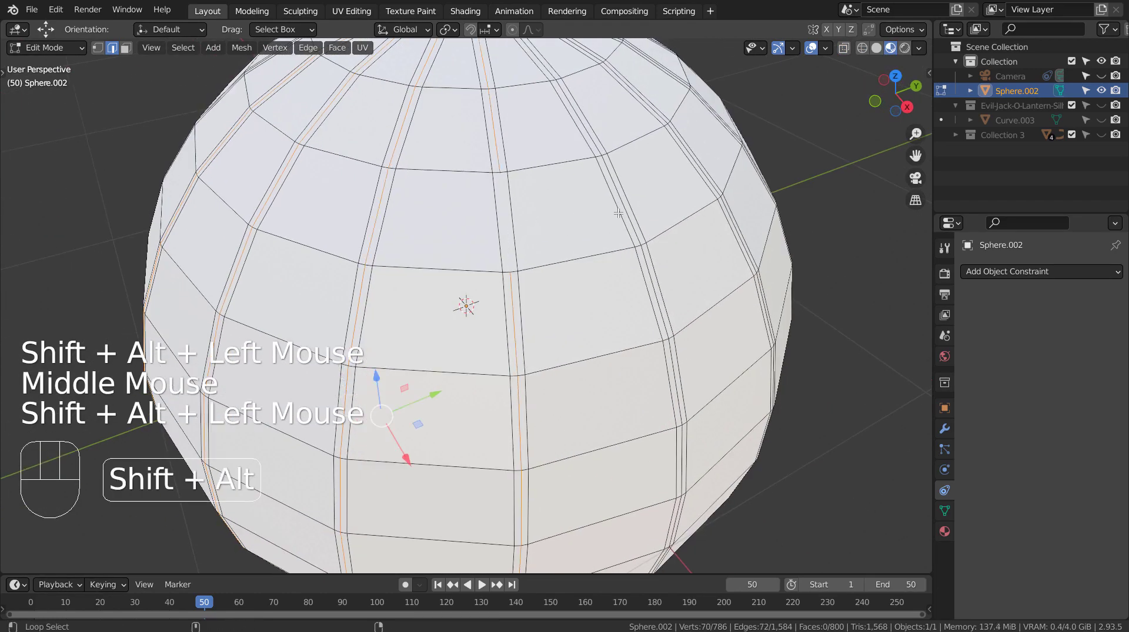
pyautogui.keyDown('alt'); pyautogui.keyDown('shift'); pyautogui.click(617, 212); pyautogui.keyUp('shift'); pyautogui.keyUp('alt')
# - Add the middle edge loops of the next six beveled strips around the sphere to the selection
pyautogui.moveTo(617, 211); pyautogui.dragTo(577, 288, button='middle')
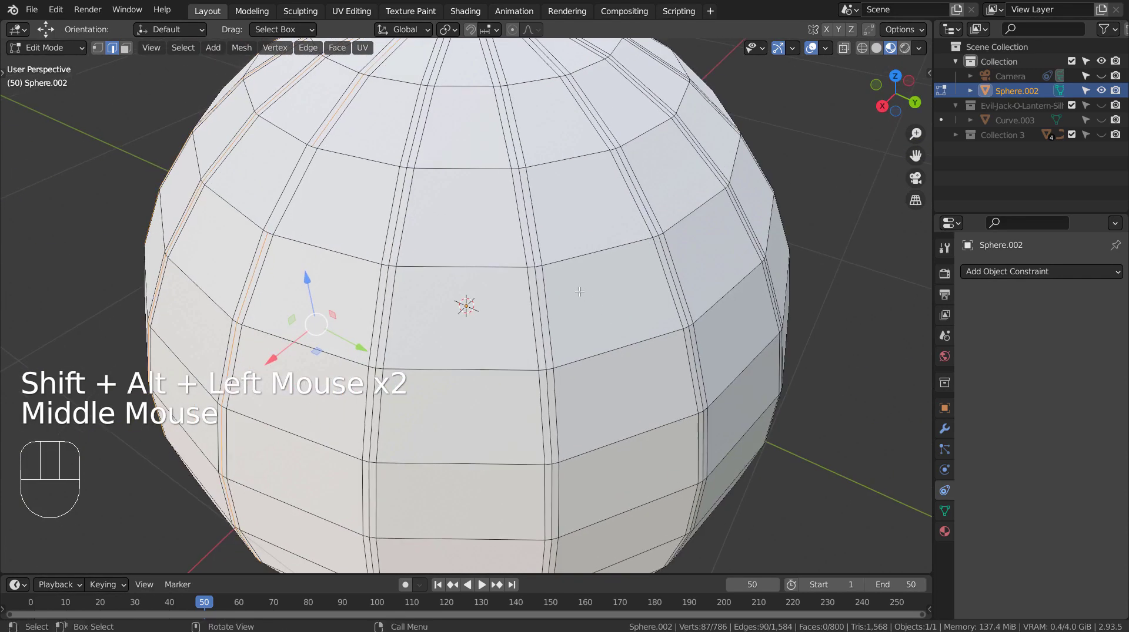
pyautogui.keyDown('alt'); pyautogui.keyDown('shift'); pyautogui.click(394, 217); pyautogui.keyUp('shift'); pyautogui.keyUp('alt')
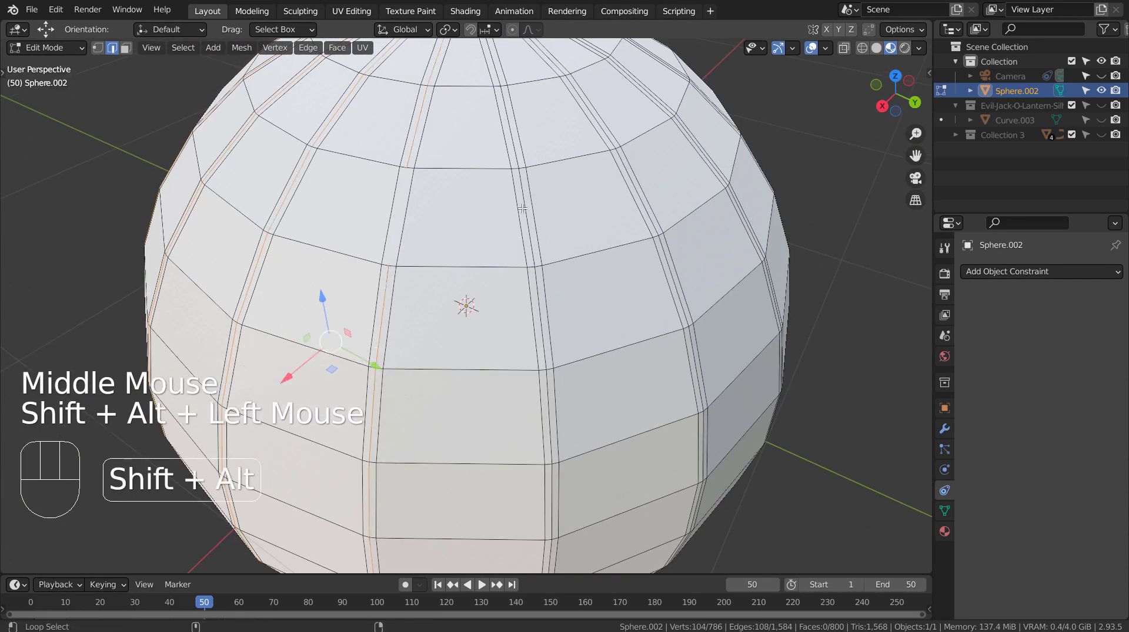
pyautogui.keyDown('alt'); pyautogui.keyDown('shift'); pyautogui.click(521, 210); pyautogui.keyUp('shift'); pyautogui.keyUp('alt')
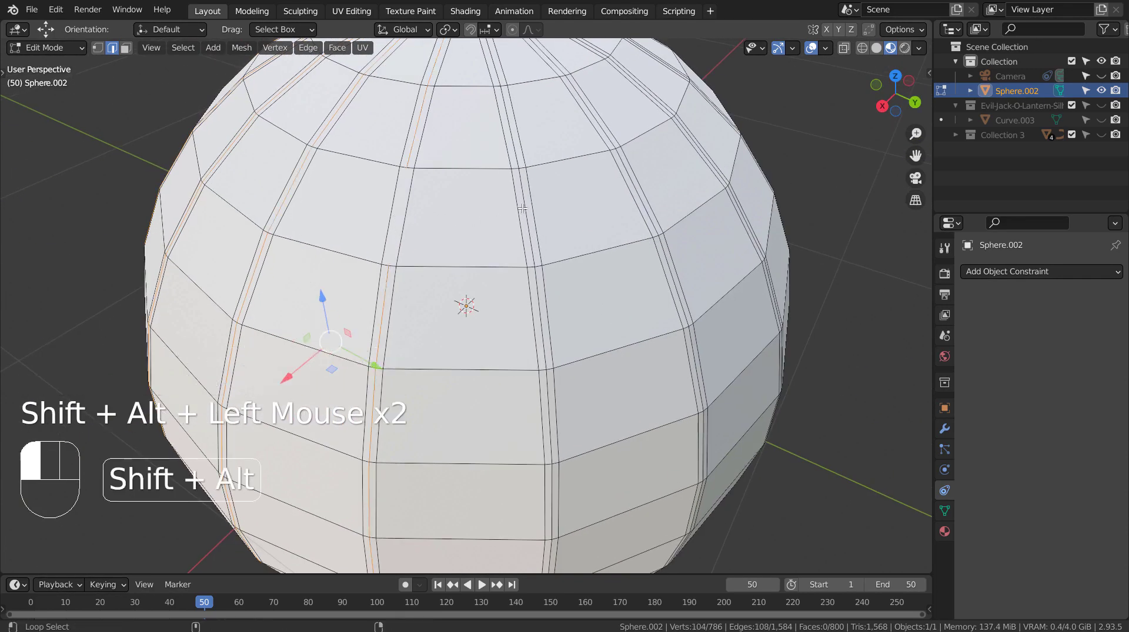
pyautogui.keyDown('alt'); pyautogui.keyDown('shift'); pyautogui.click(634, 181); pyautogui.keyUp('shift'); pyautogui.keyUp('alt')
pyautogui.moveTo(633, 181); pyautogui.dragTo(513, 216, button='middle')
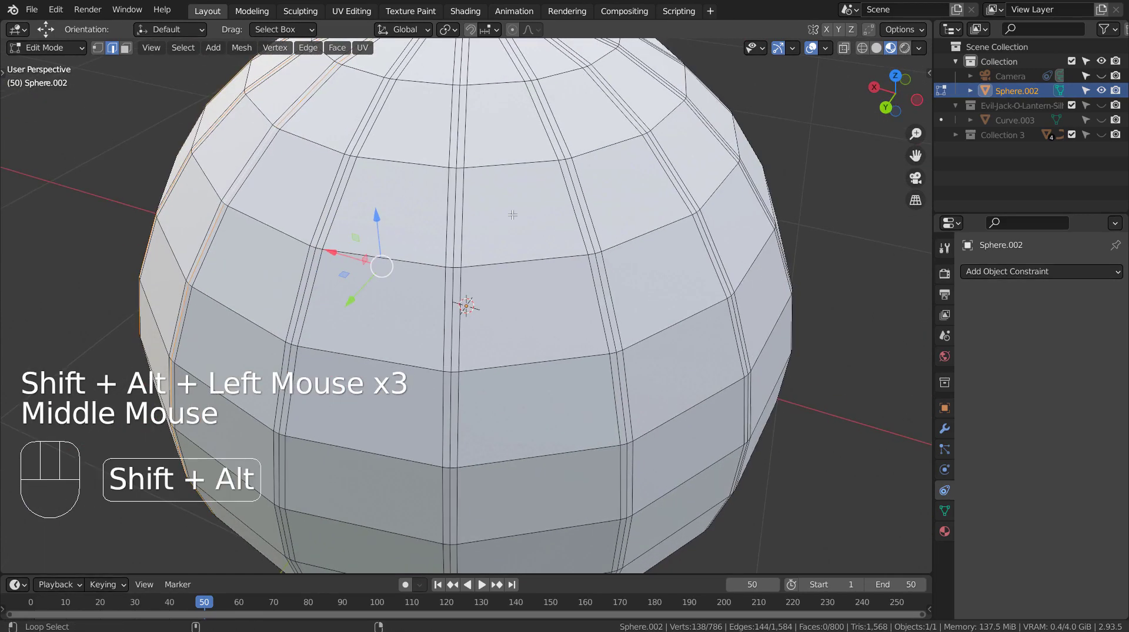
pyautogui.keyDown('alt'); pyautogui.keyDown('shift'); pyautogui.click(346, 169); pyautogui.keyUp('shift'); pyautogui.keyUp('alt')
pyautogui.keyDown('alt'); pyautogui.keyDown('shift'); pyautogui.click(454, 187); pyautogui.keyUp('shift'); pyautogui.keyUp('alt')
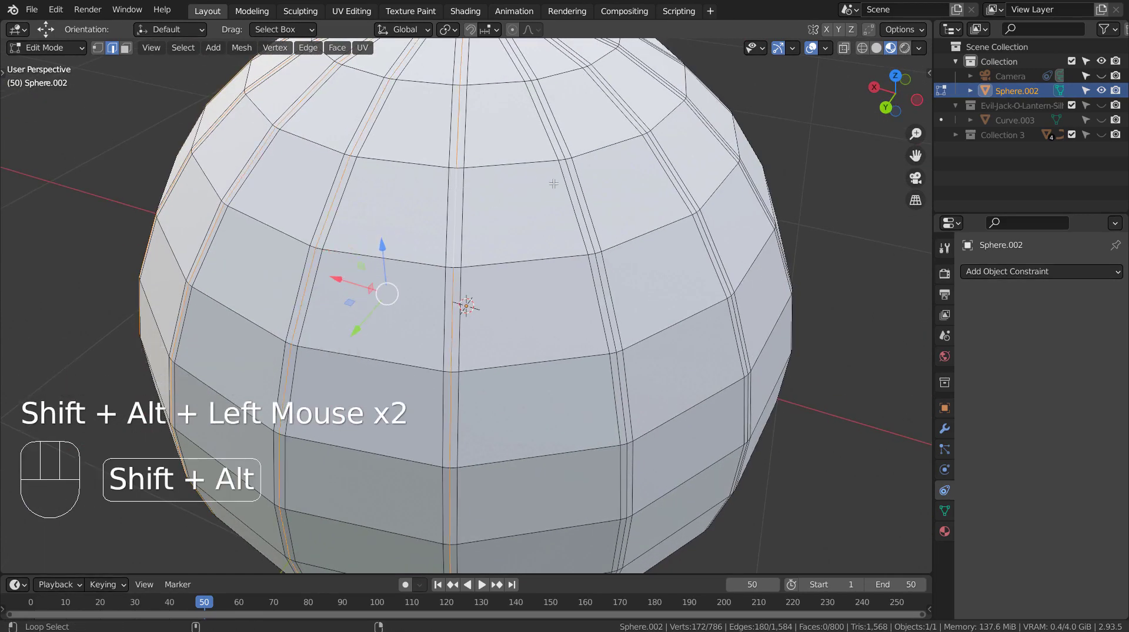
pyautogui.keyDown('alt'); pyautogui.keyDown('shift'); pyautogui.click(572, 181); pyautogui.keyUp('shift'); pyautogui.keyUp('alt')
# - Complete the selection with the middle edge loops of the remaining five beveled strips
pyautogui.moveTo(571, 180); pyautogui.dragTo(512, 234, button='middle')
pyautogui.keyDown('alt'); pyautogui.keyDown('shift'); pyautogui.click(322, 169); pyautogui.keyUp('shift'); pyautogui.keyUp('alt')
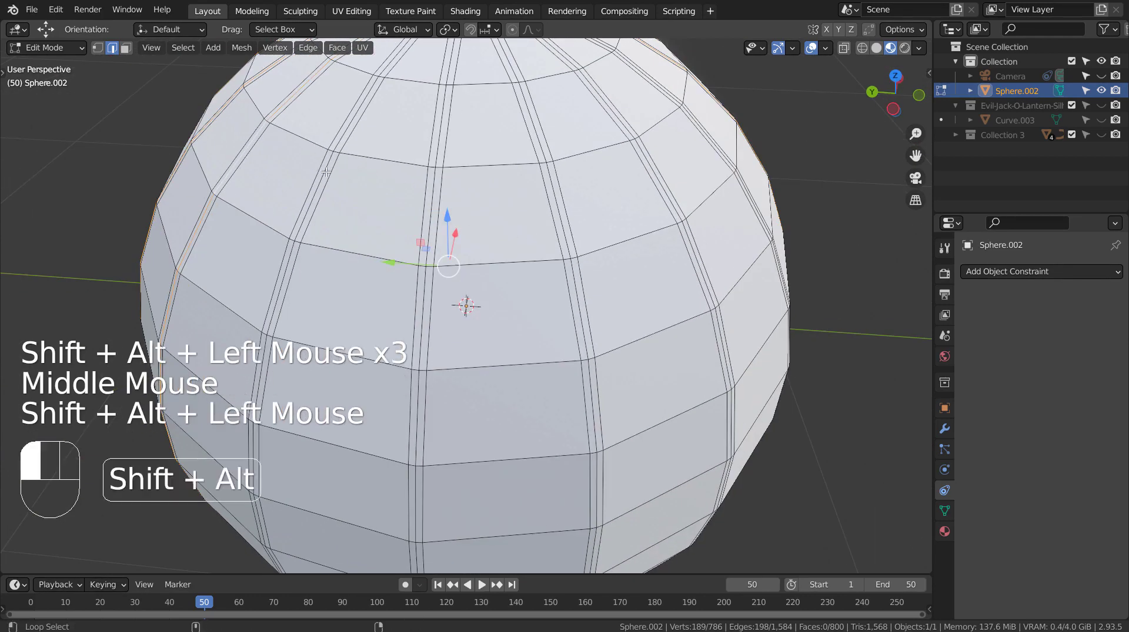
pyautogui.keyDown('alt'); pyautogui.keyDown('shift'); pyautogui.click(439, 194); pyautogui.keyUp('shift'); pyautogui.keyUp('alt')
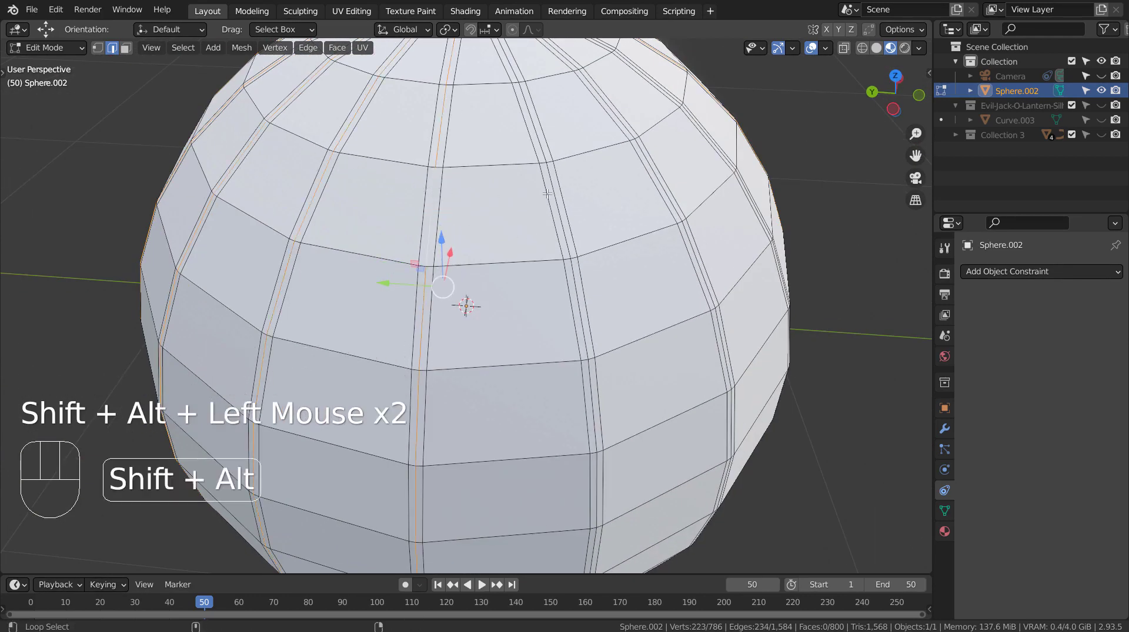
pyautogui.keyDown('alt'); pyautogui.keyDown('shift'); pyautogui.click(551, 186); pyautogui.keyUp('shift'); pyautogui.keyUp('alt')
pyautogui.moveTo(551, 186); pyautogui.dragTo(399, 217, button='middle')
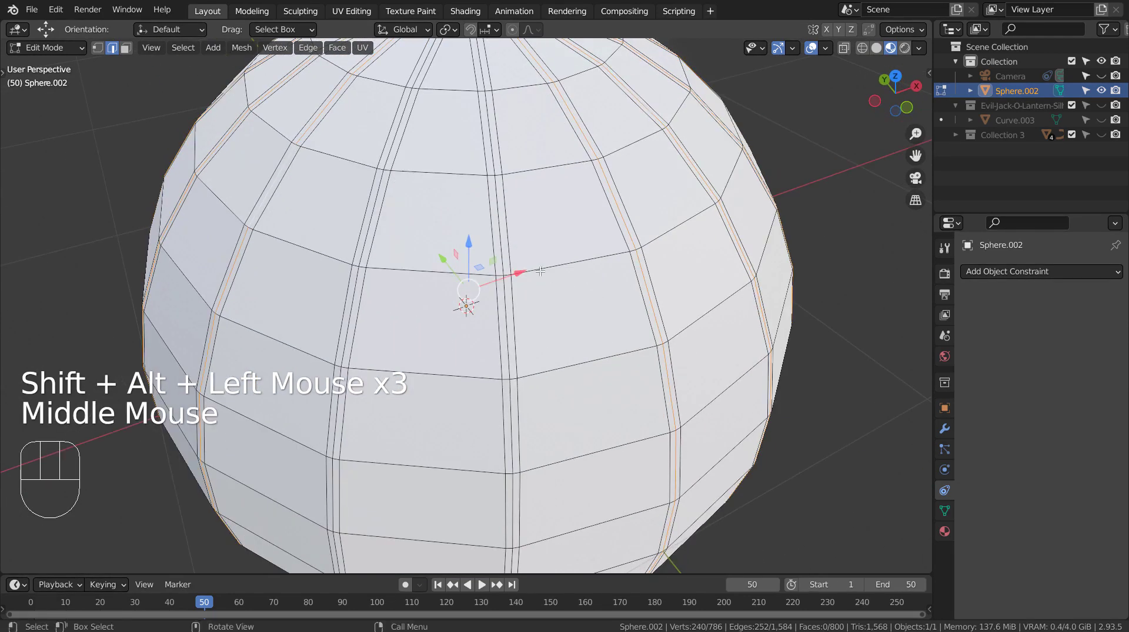
pyautogui.keyDown('alt'); pyautogui.keyDown('shift'); pyautogui.click(372, 204); pyautogui.keyUp('shift'); pyautogui.keyUp('alt')
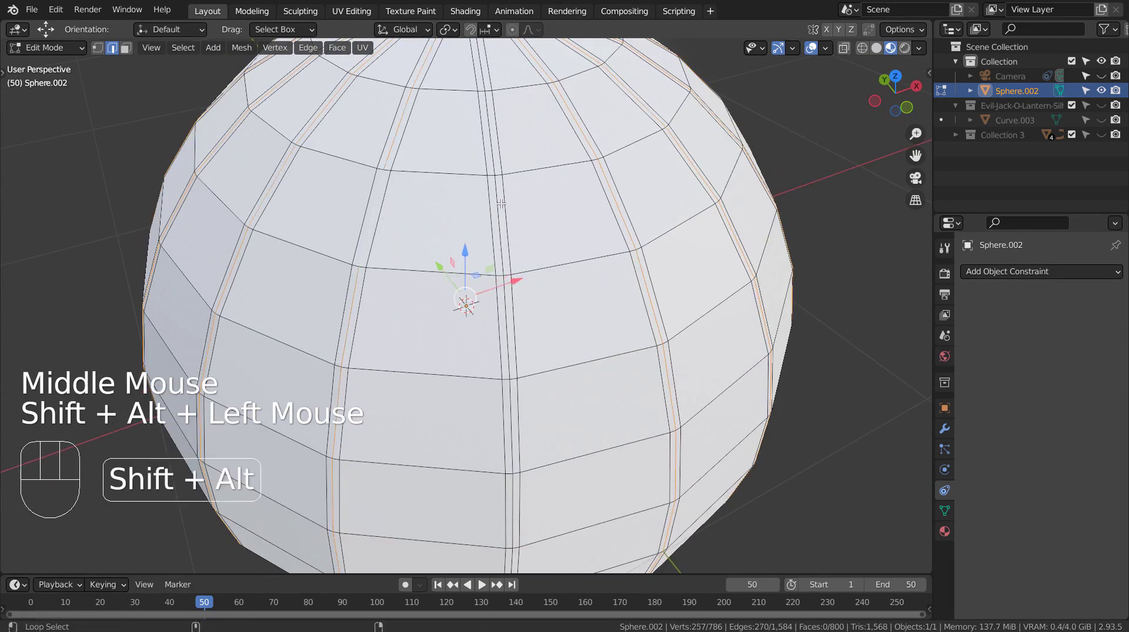
pyautogui.keyDown('alt'); pyautogui.keyDown('shift'); pyautogui.click(519, 211); pyautogui.keyUp('shift'); pyautogui.keyUp('alt')
# - Scale the selected edge loops inward to about 0.963 to form grooves between the pumpkin's segments
pyautogui.moveTo(739, 297); pyautogui.dragTo(774, 278, button='middle')
pyautogui.press('s')
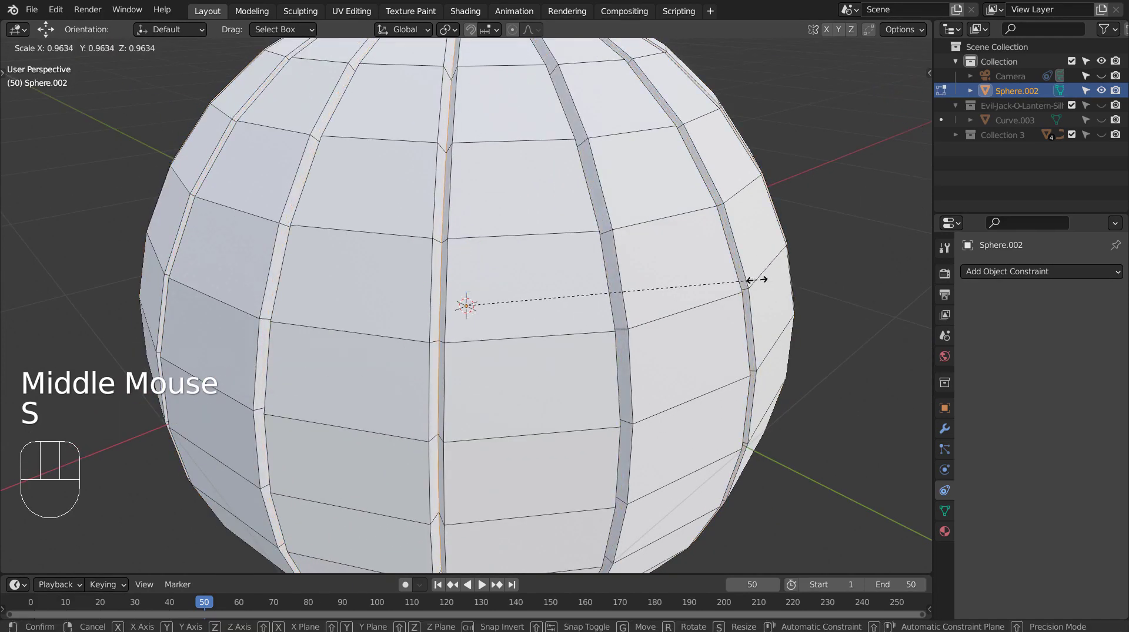
pyautogui.click(756, 280)
# - In object mode, give the sphere a level 3 subdivision and shade it smooth
pyautogui.moveTo(660, 279); pyautogui.dragTo(723, 259, button='middle')
pyautogui.scroll(-3, 711, 306)
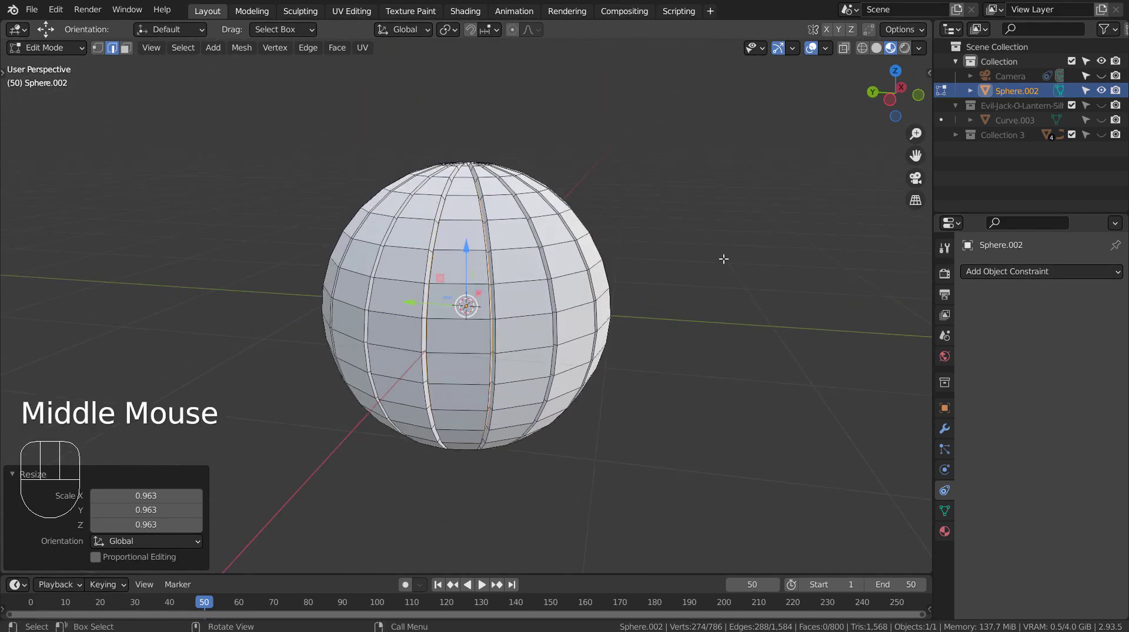
pyautogui.press('Tab')
pyautogui.press('KP_1')
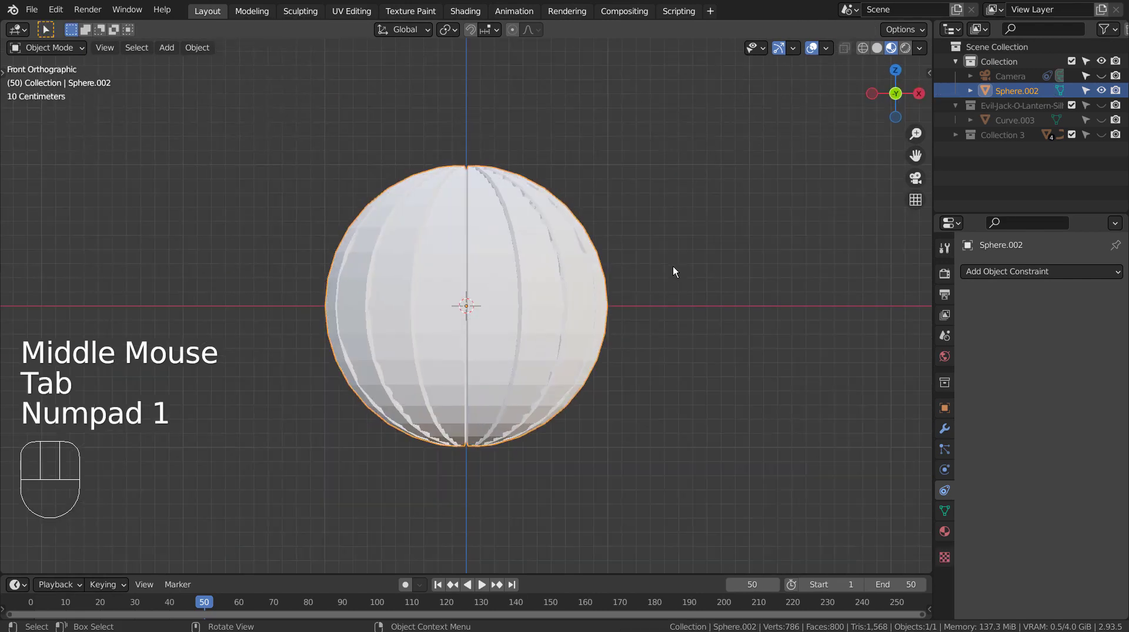
pyautogui.hotkey('ctrl', '3')
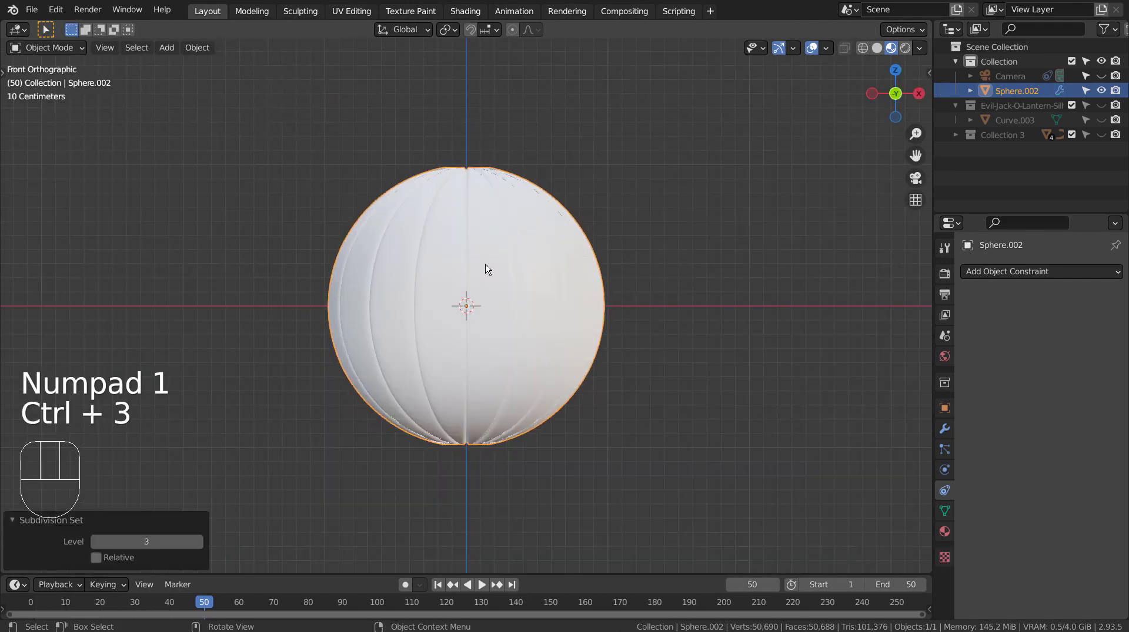
pyautogui.rightClick(487, 266)
pyautogui.click(492, 262)
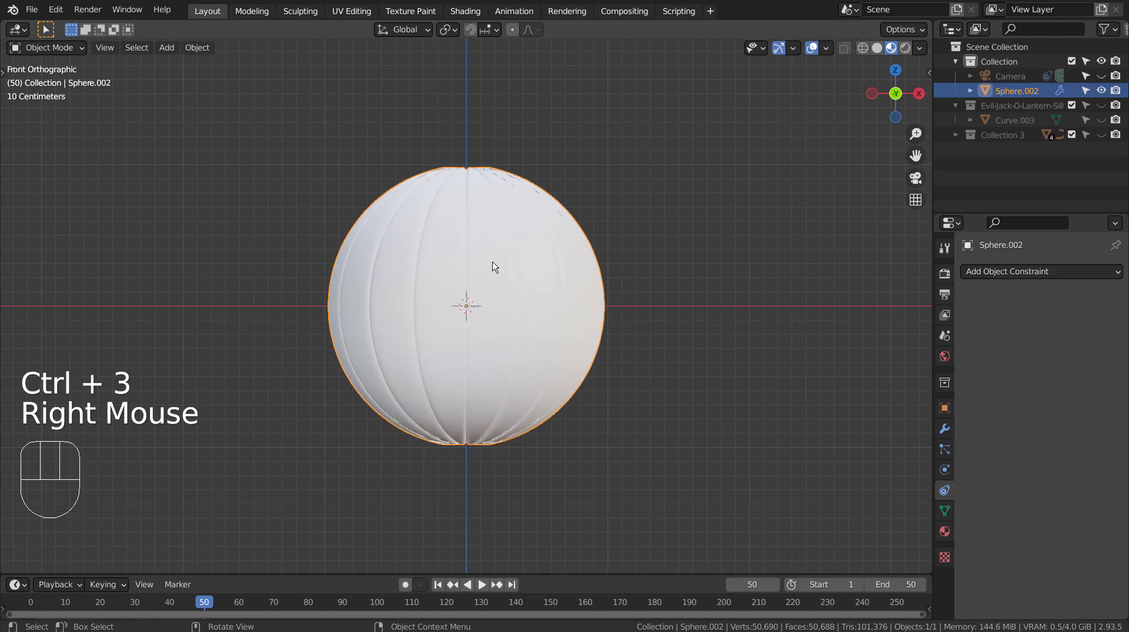
# - In vertex select mode, select the single center vertices at the sphere's top and bottom poles
pyautogui.moveTo(507, 210); pyautogui.dragTo(513, 293, button='middle')
pyautogui.press('Tab')
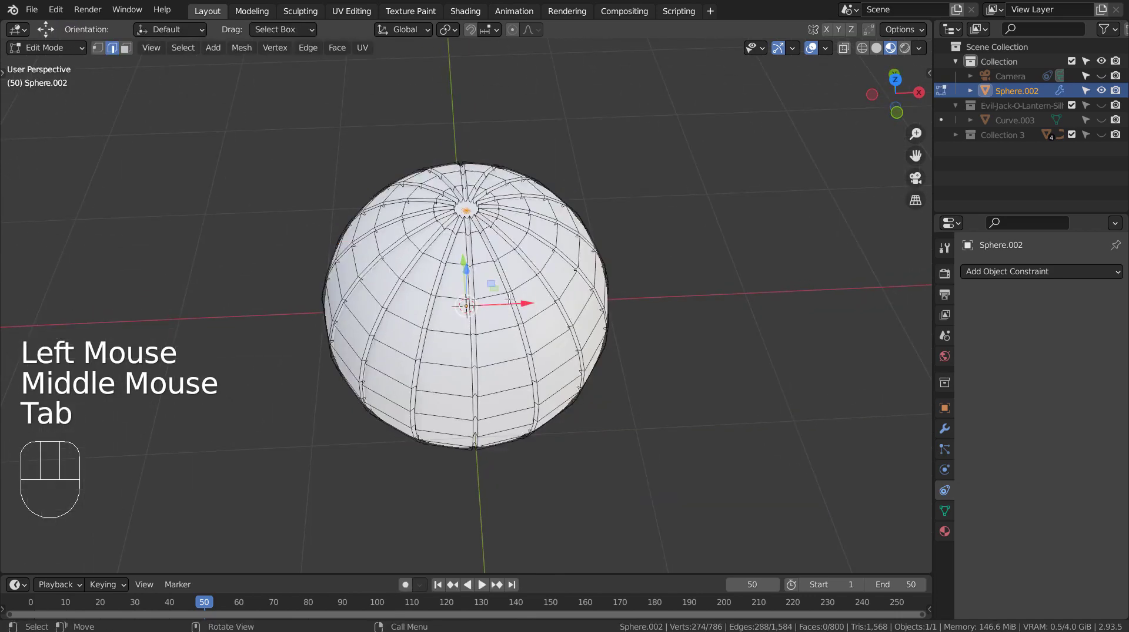
pyautogui.scroll(2, 513, 293)
pyautogui.moveTo(546, 210); pyautogui.dragTo(512, 270, button='middle')
pyautogui.press('1')
pyautogui.click(465, 179)
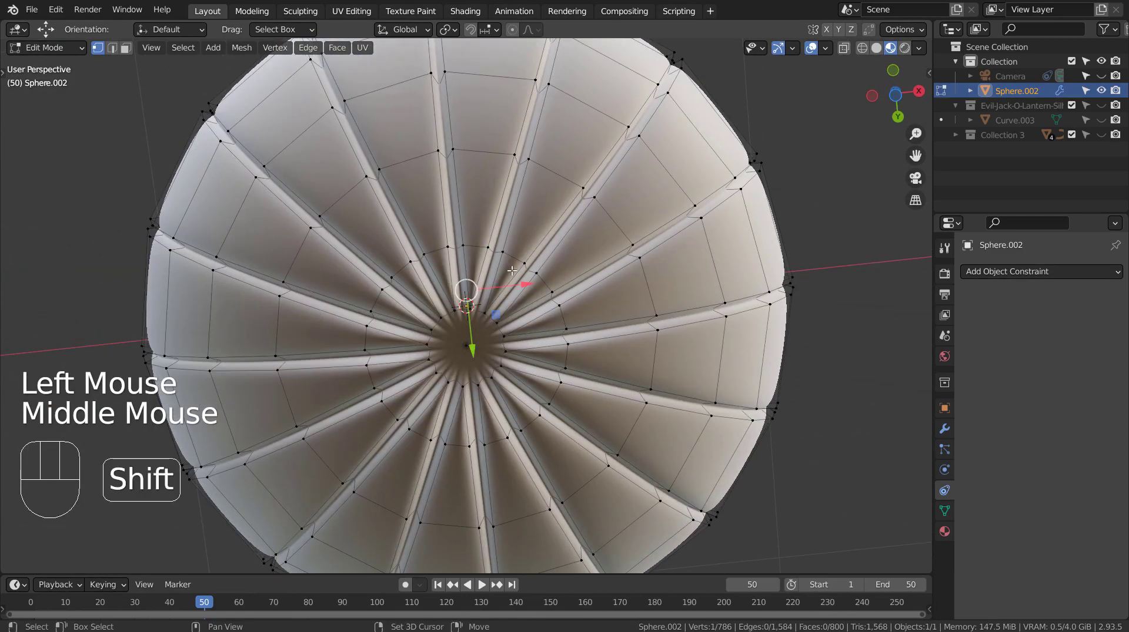
pyautogui.keyDown('shift'); pyautogui.click(469, 346); pyautogui.keyUp('shift')
# - Turn on proportional editing and scale the pole vertices along Z to about 0.74 with a proportional size of 1.61
pyautogui.moveTo(469, 345); pyautogui.dragTo(691, 340, button='middle')
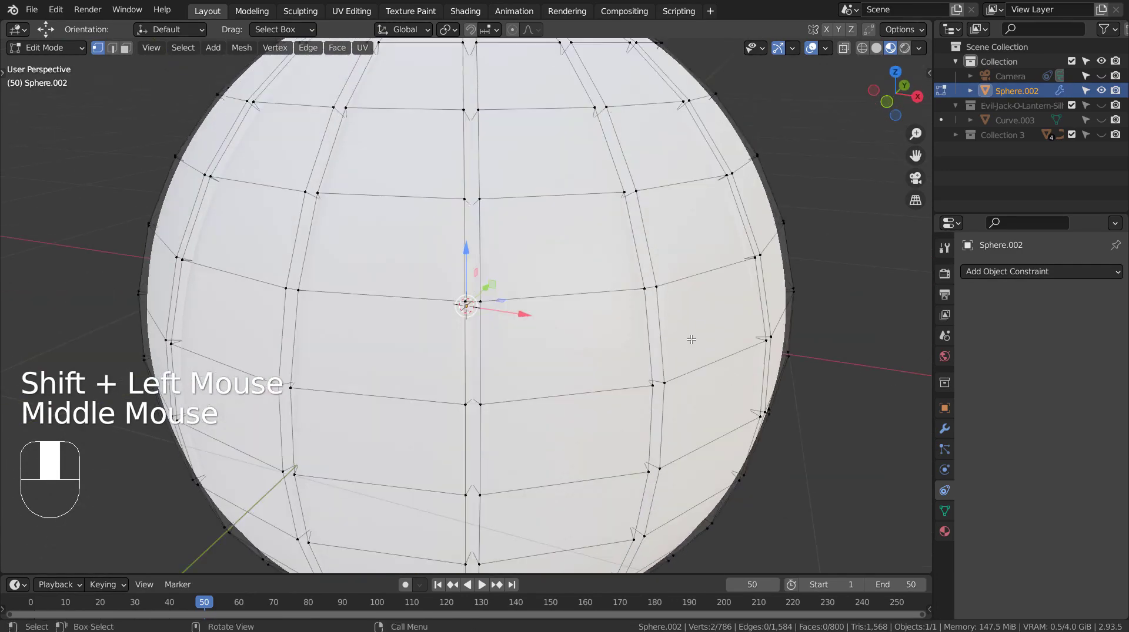
pyautogui.scroll(-2, 692, 339)
pyautogui.click(512, 30)
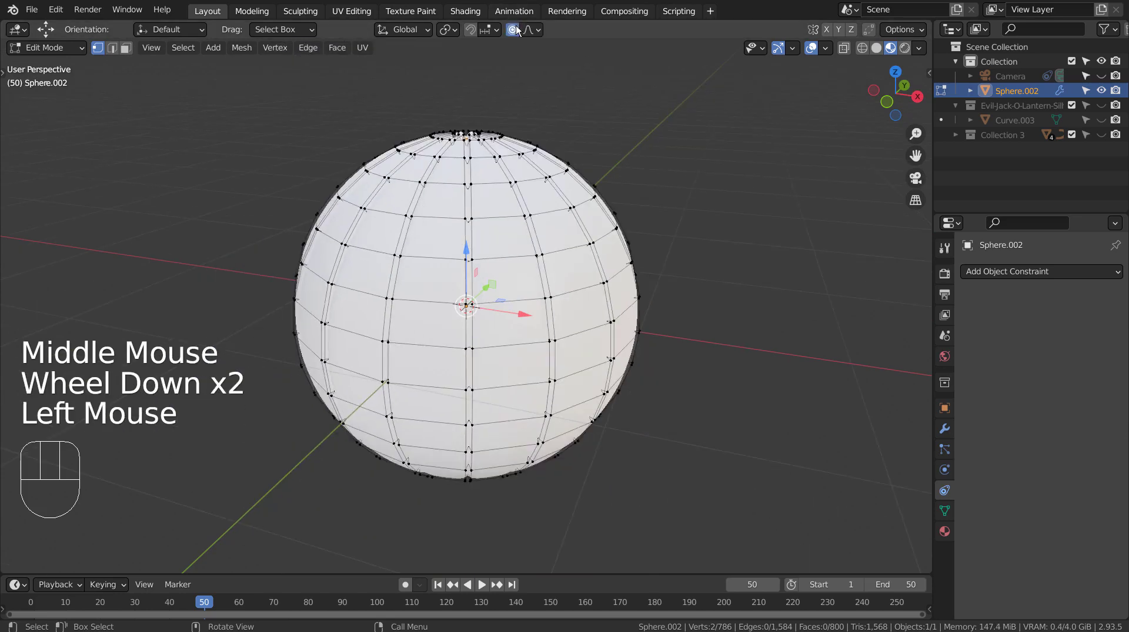
pyautogui.press('s')
pyautogui.press('z')
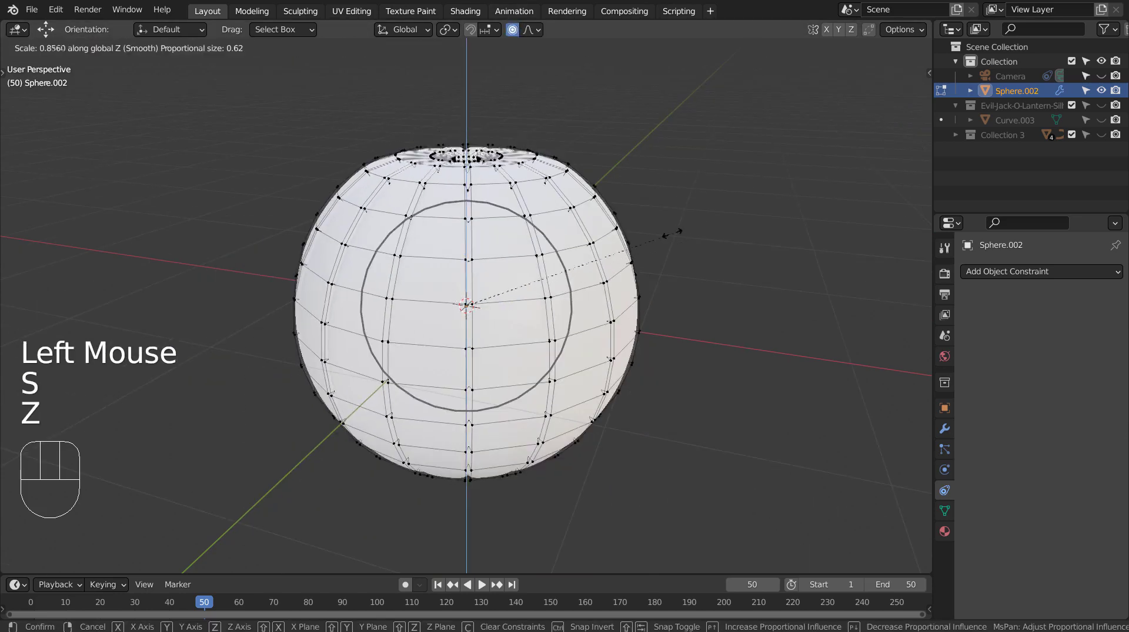
pyautogui.scroll(-5, 669, 231)
pyautogui.scroll(-1, 671, 230)
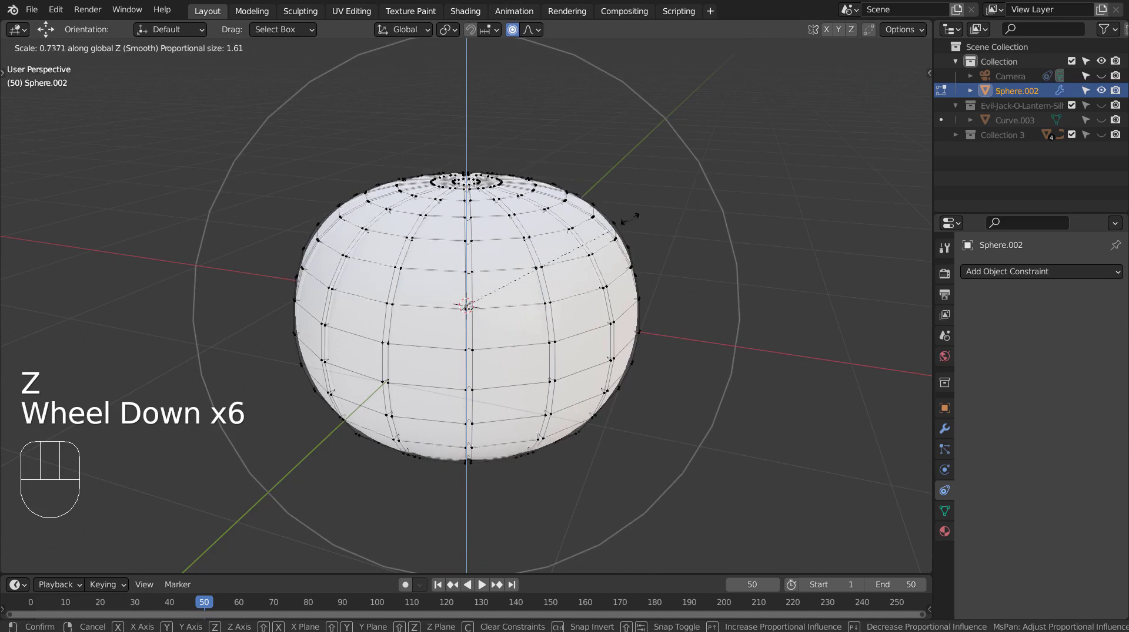
pyautogui.click(619, 229)
pyautogui.press('Tab')
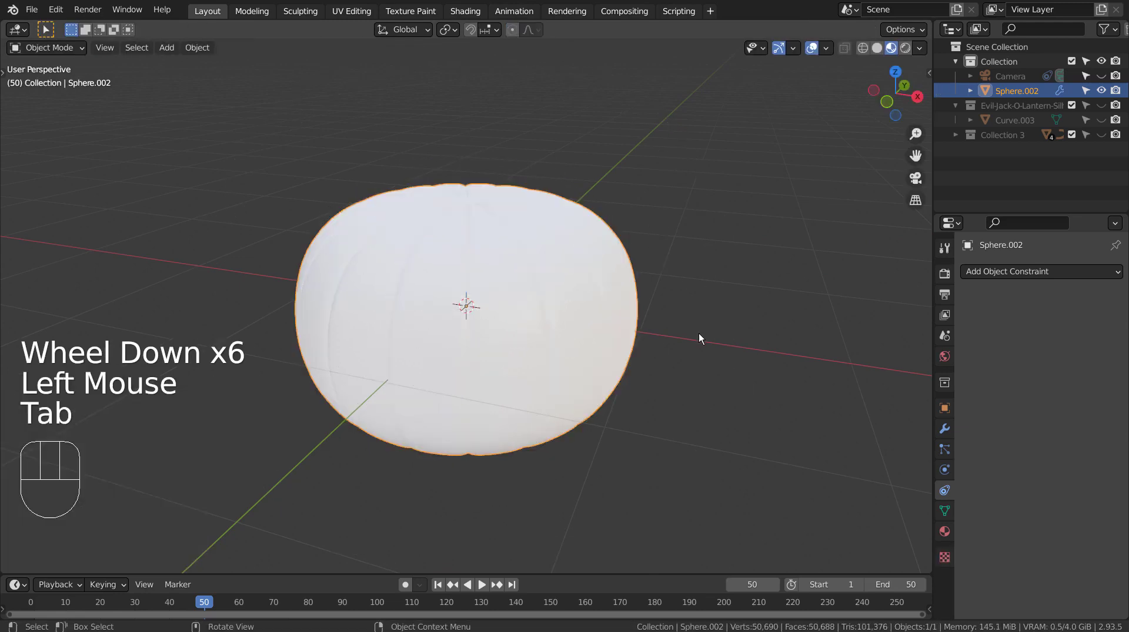
# - In face select mode, circle-select the faces around the pumpkin's top pole and switch the display to wireframe
pyautogui.moveTo(698, 333); pyautogui.dragTo(645, 267, button='middle')
pyautogui.press('Tab')
pyautogui.scroll(3, 547, 221)
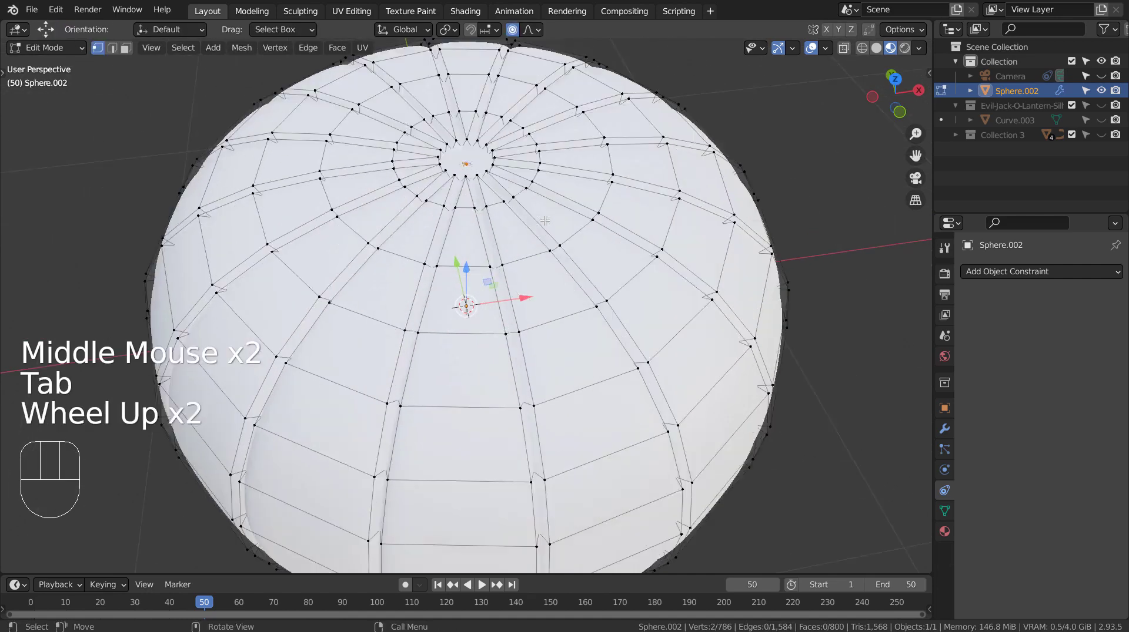
pyautogui.press('3')
pyautogui.moveTo(582, 196); pyautogui.dragTo(560, 219, button='middle')
pyautogui.press('c')
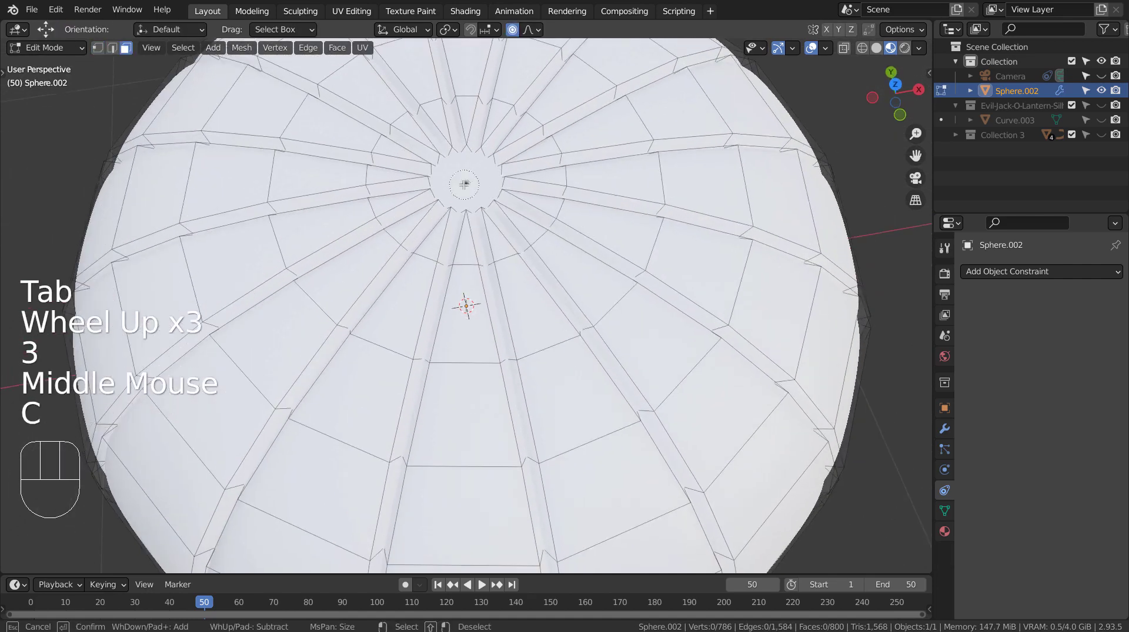
pyautogui.click(825, 114)
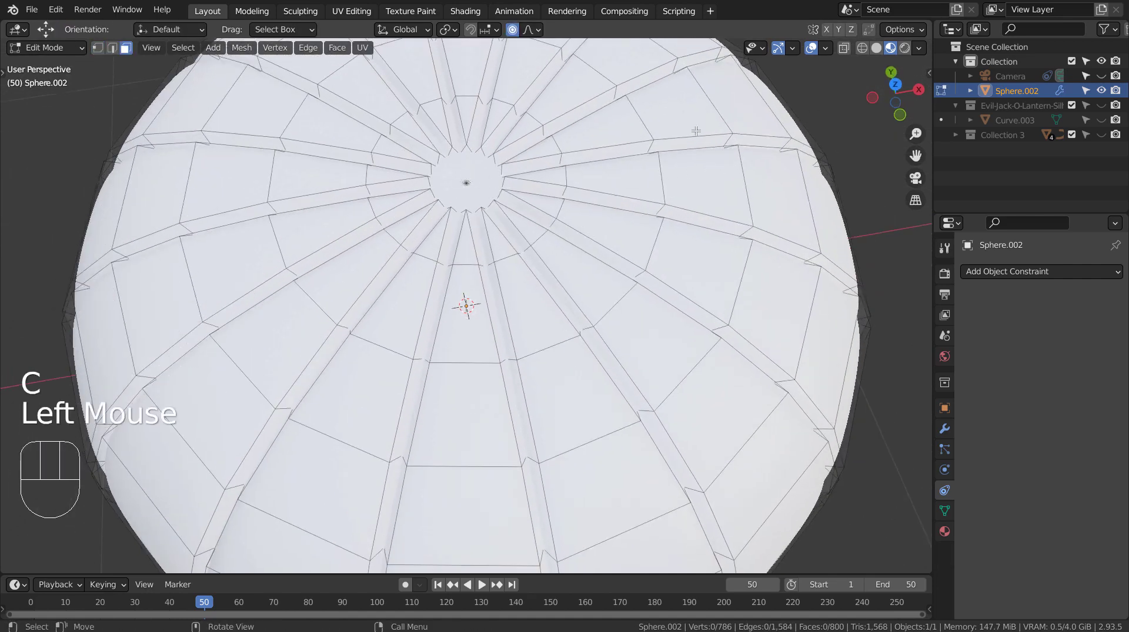
pyautogui.press('c')
pyautogui.click(471, 181)
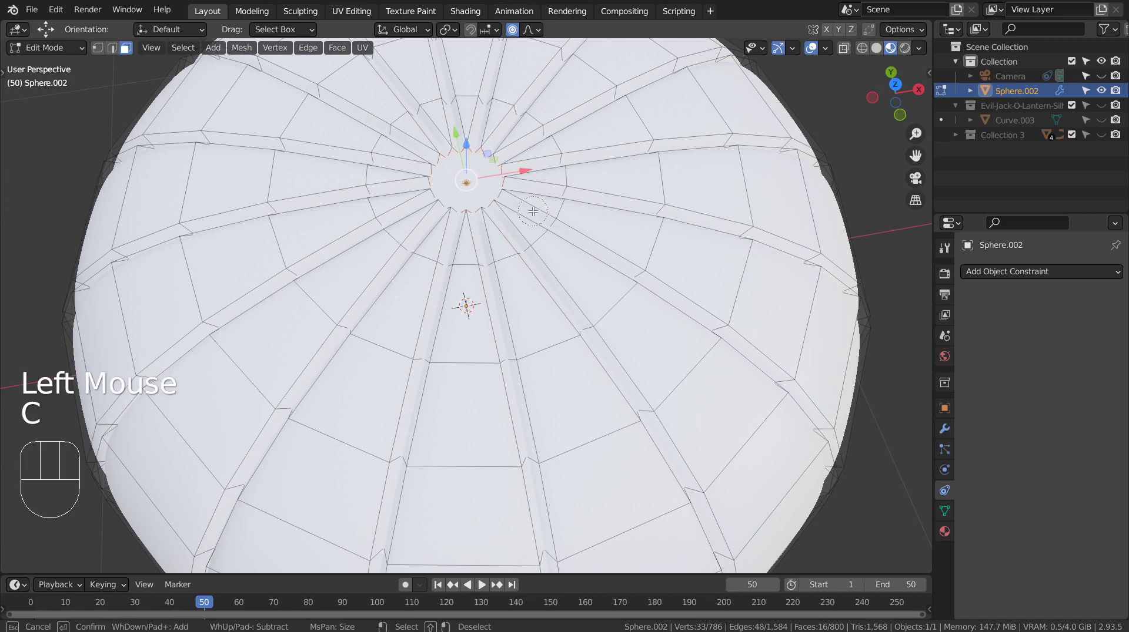
pyautogui.hotkey('shift', 'z')
pyautogui.rightClick(579, 217)
pyautogui.hotkey('shift', 'z')
pyautogui.moveTo(582, 217); pyautogui.dragTo(624, 205, button='middle')
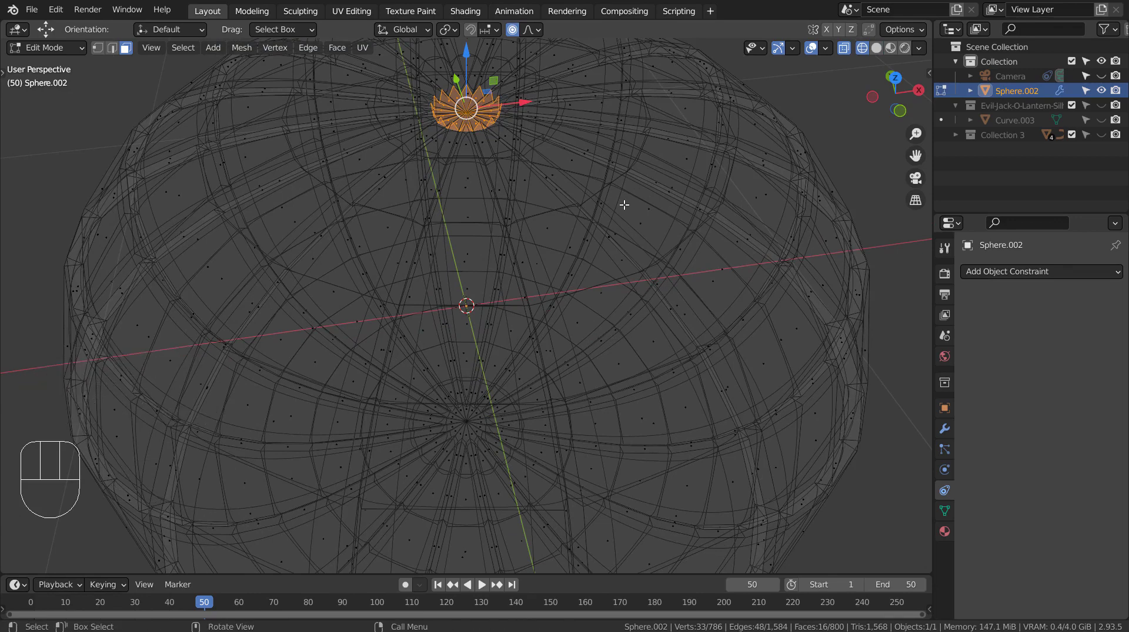
pyautogui.scroll(-2, 624, 205)
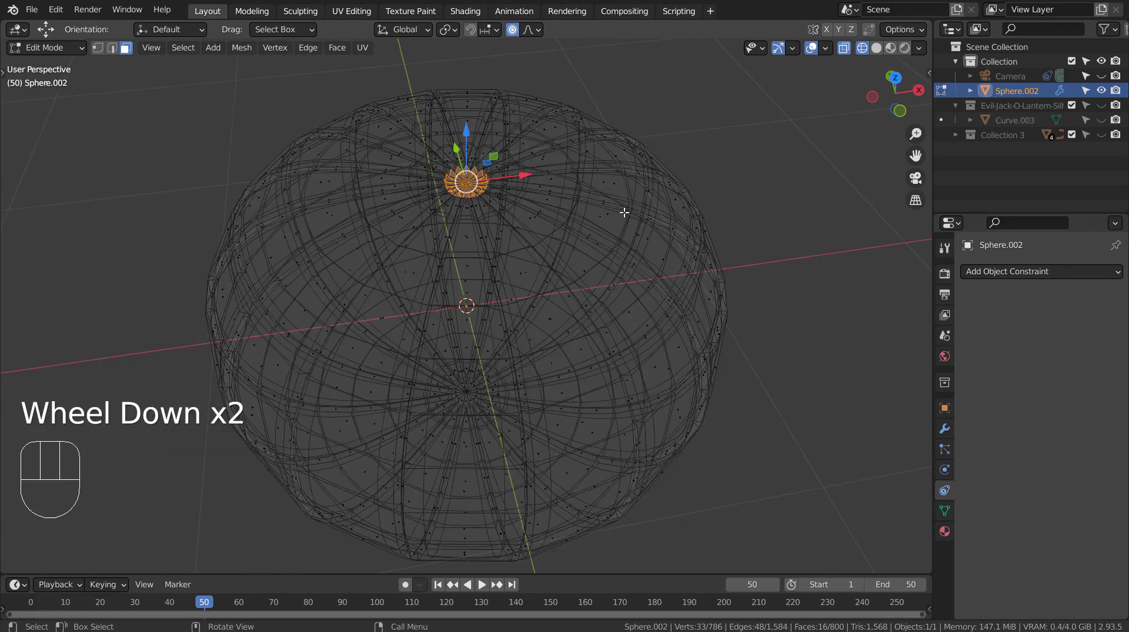
pyautogui.moveTo(624, 212); pyautogui.dragTo(617, 273, button='middle')
pyautogui.hotkey('shift', 'z')
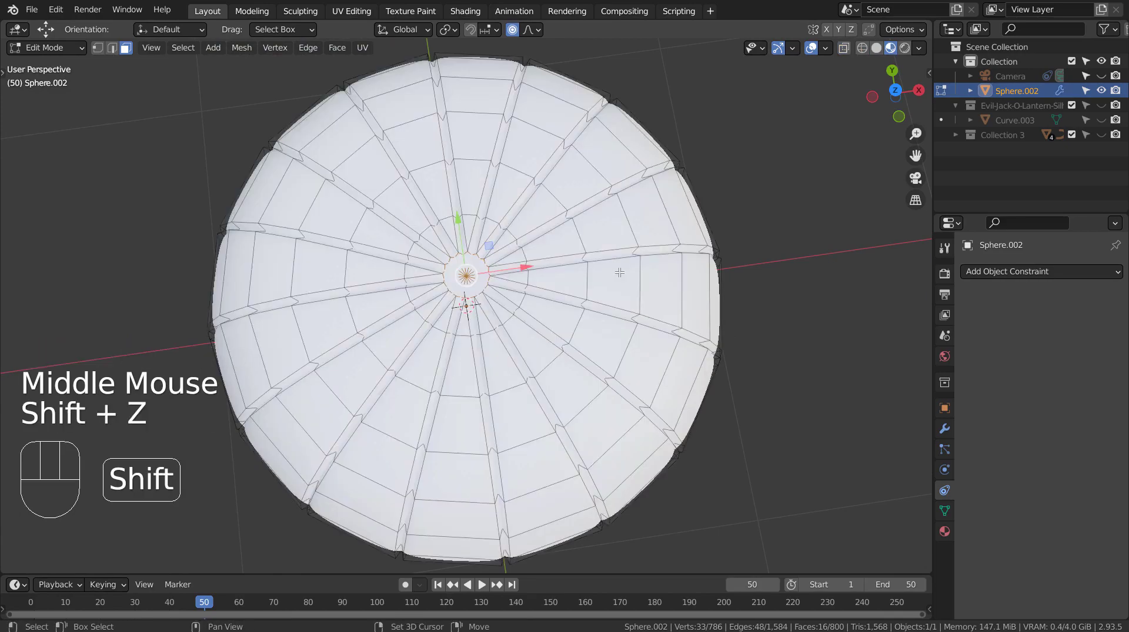
pyautogui.hotkey('shift', 'z')
pyautogui.press('Tab')
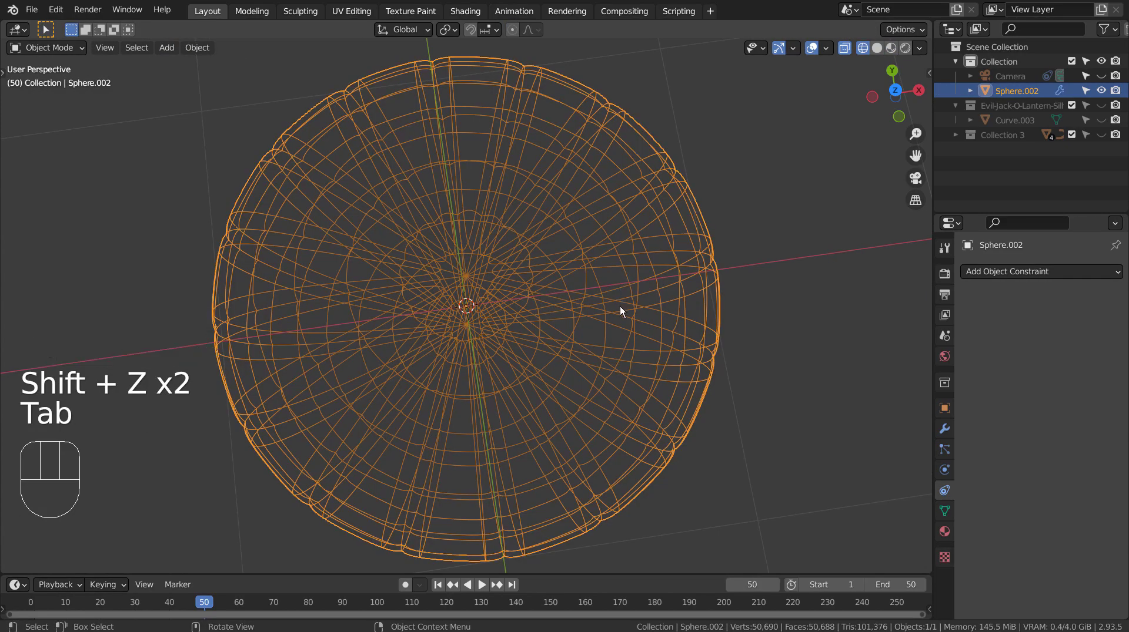
pyautogui.press('Tab')
pyautogui.moveTo(619, 305); pyautogui.dragTo(620, 252, button='middle')
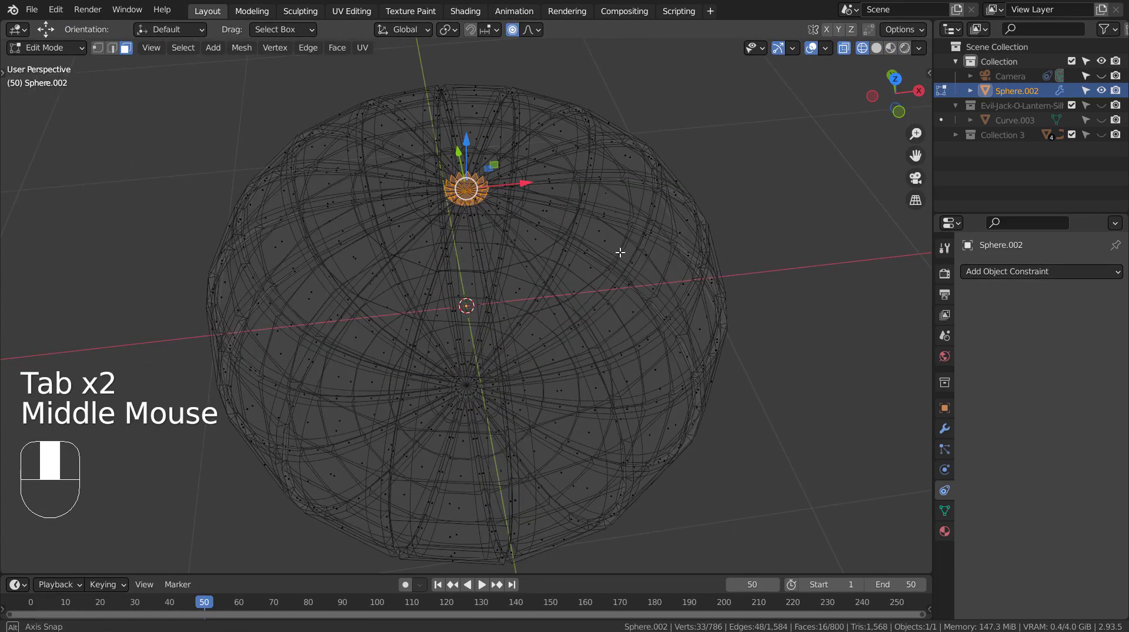
# - Create a first material for the pumpkin mesh and name it orange
pyautogui.click(945, 531)
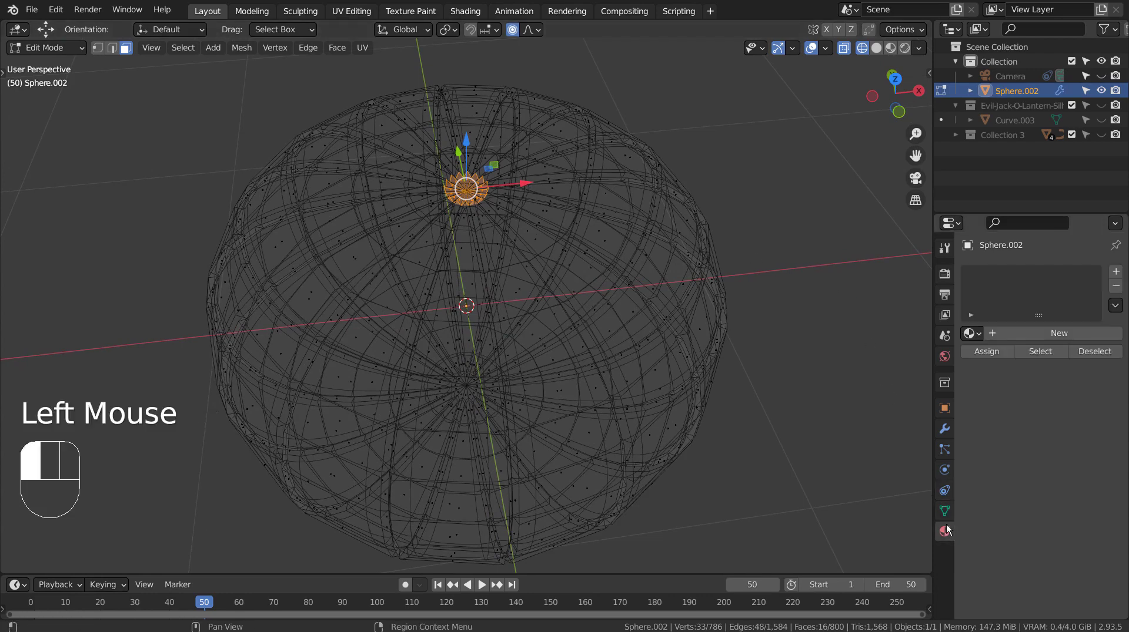
pyautogui.click(1050, 333)
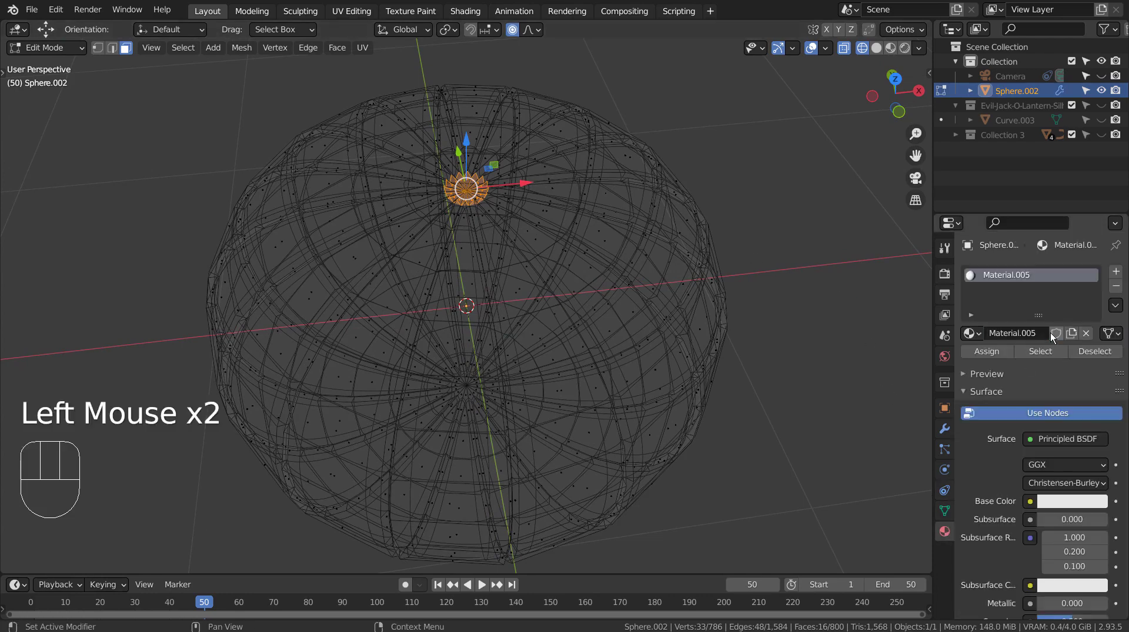
pyautogui.doubleClick(1030, 273)
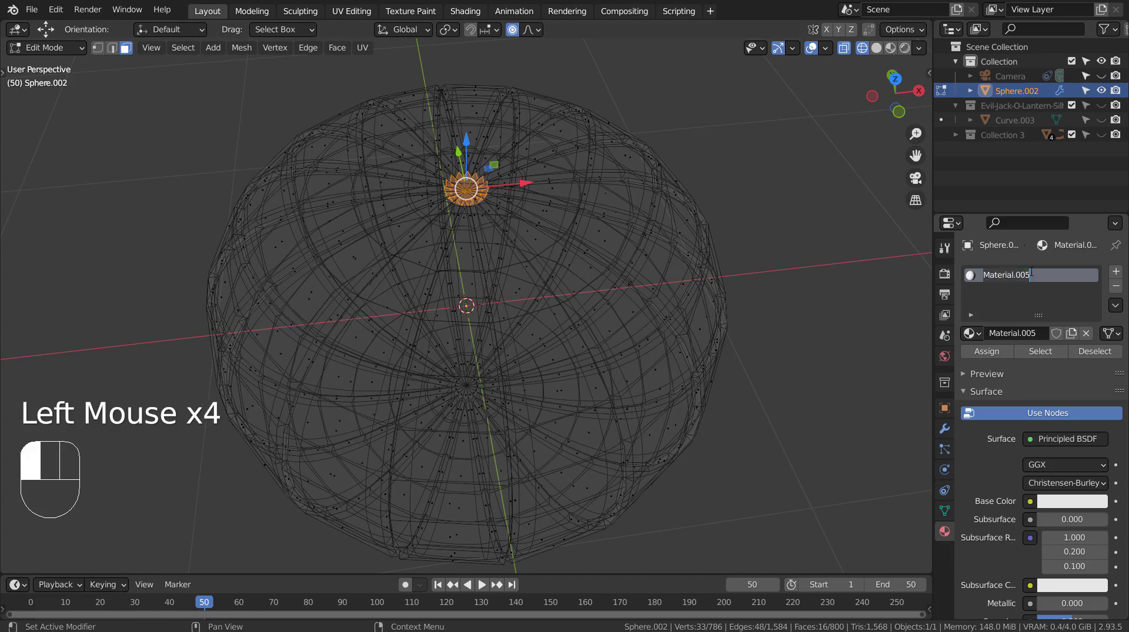
pyautogui.write('orange')
pyautogui.press('Return')
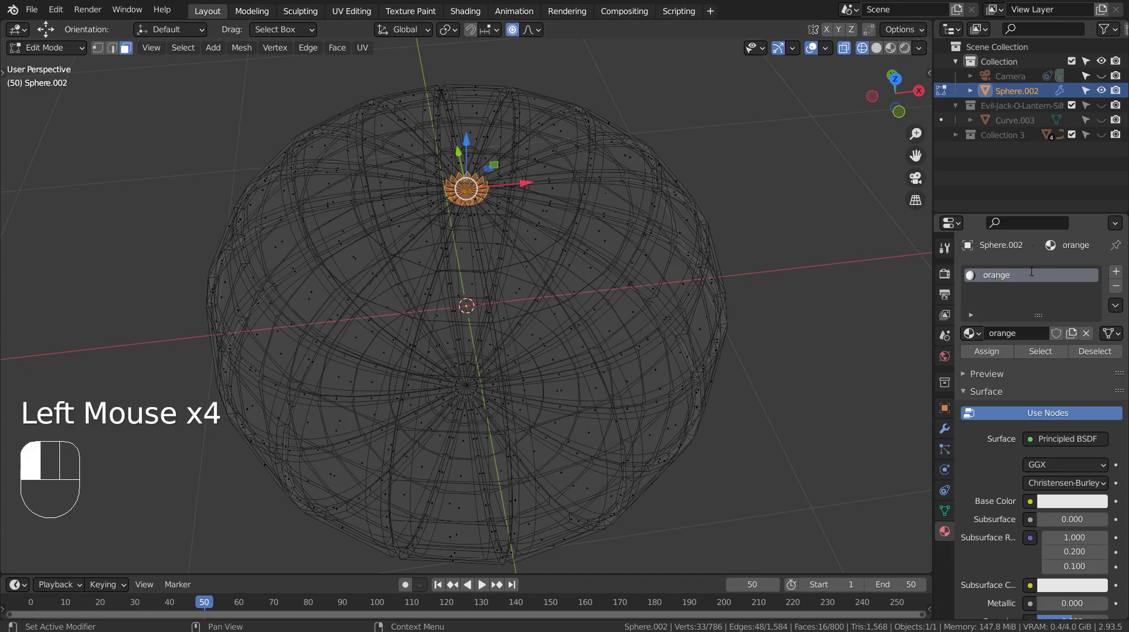
# - Add a second material slot with a new material named brown
pyautogui.click(1114, 272)
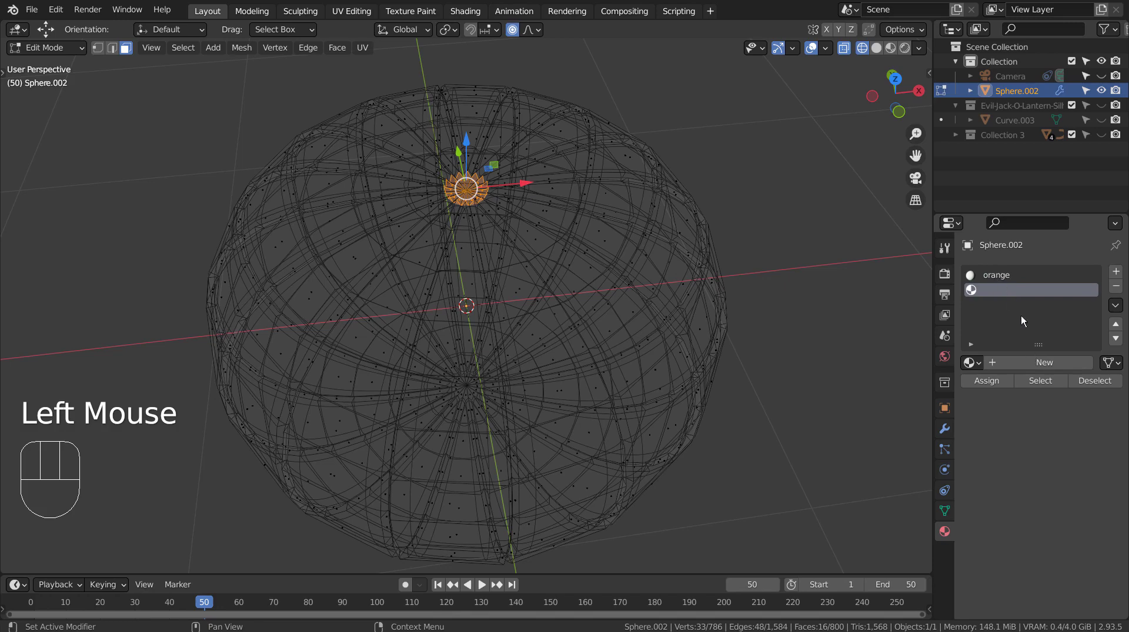
pyautogui.click(1038, 363)
pyautogui.doubleClick(1008, 289)
pyautogui.write('br')
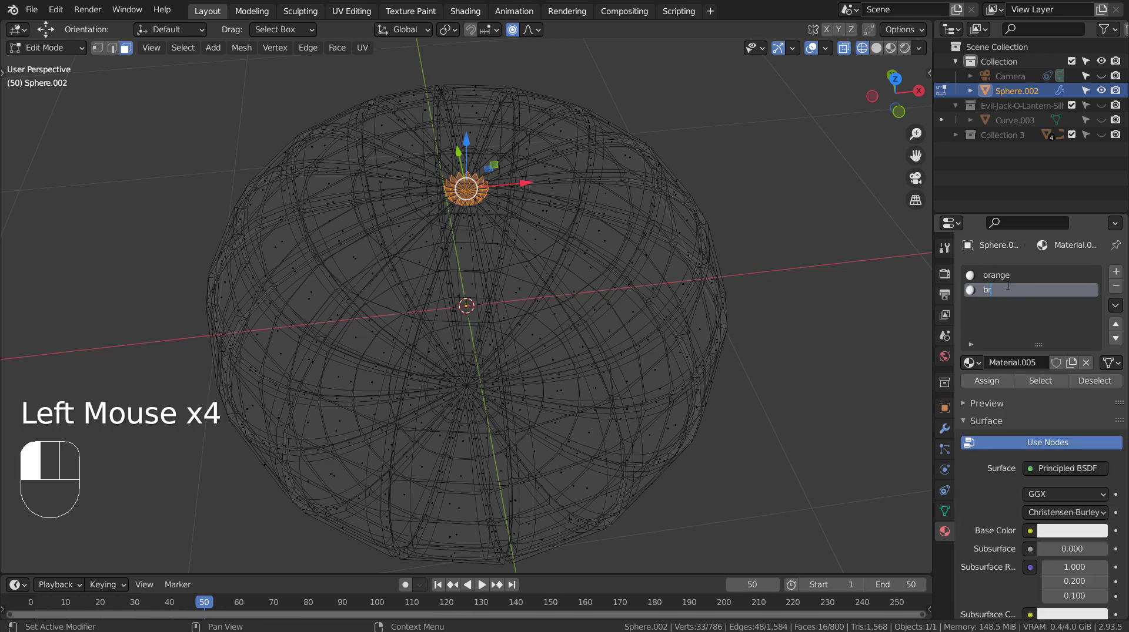
pyautogui.write('own')
pyautogui.press('Return')
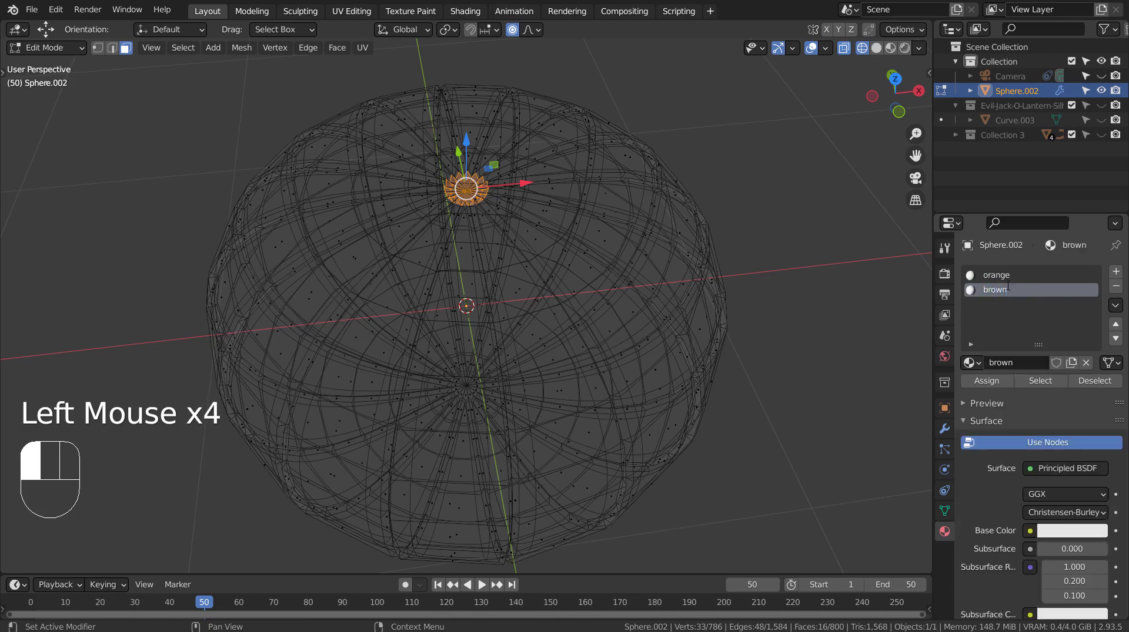
# - Add a third material slot with a new material named green
pyautogui.click(1115, 272)
pyautogui.click(1023, 361)
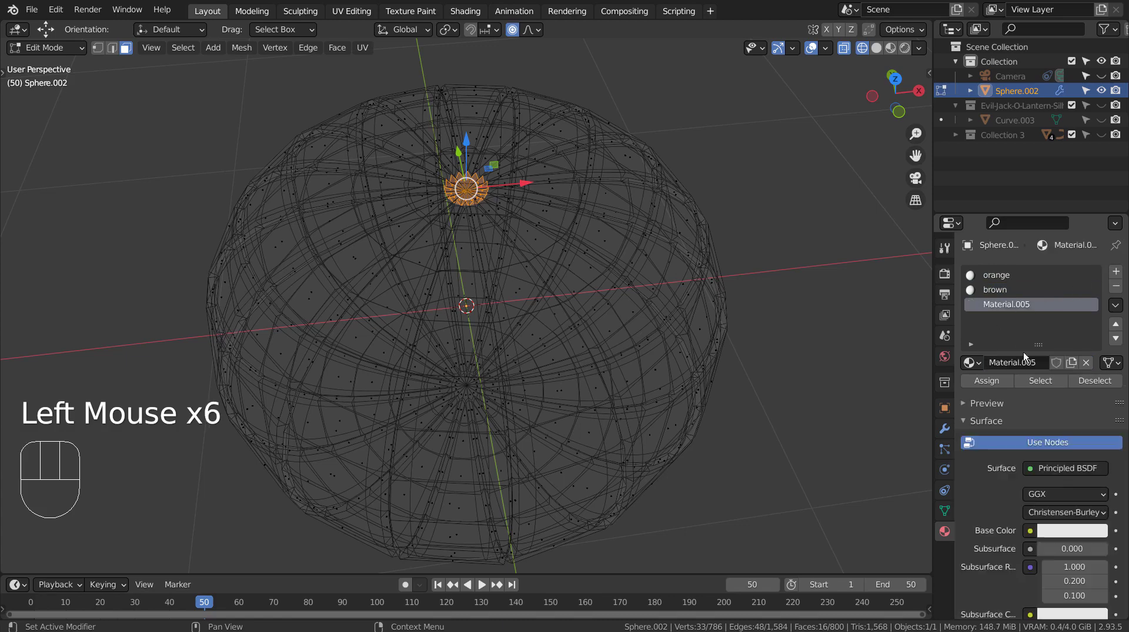
pyautogui.doubleClick(1003, 306)
pyautogui.write('green')
pyautogui.press('Return')
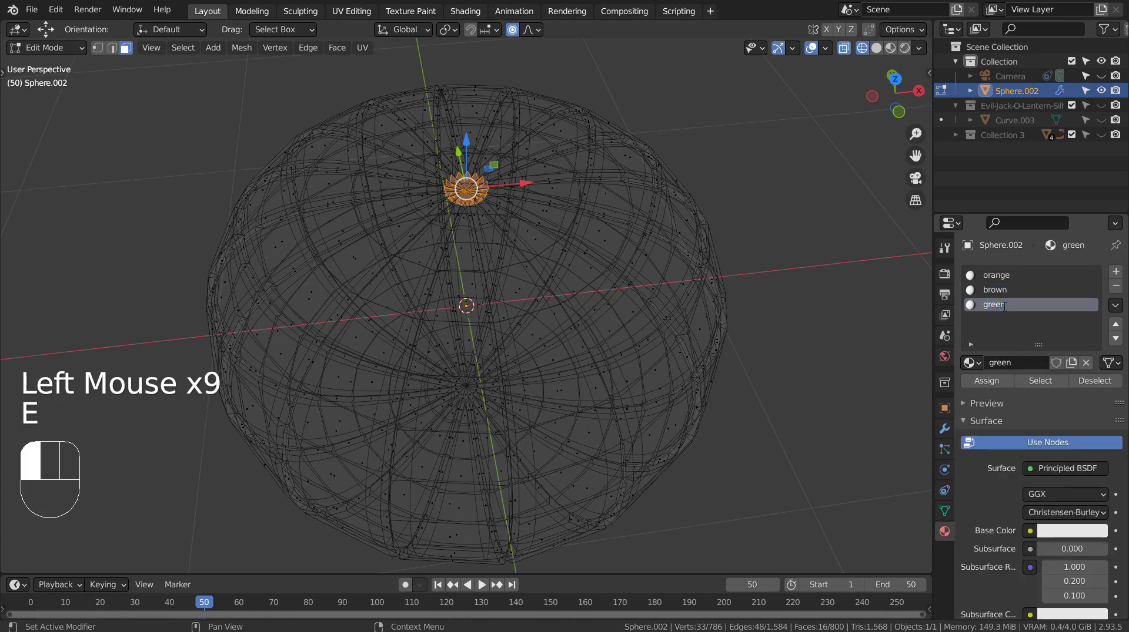
# - Set the orange material's base color to orange (H 0.047, S 0.945, V 0.800) and the brown material's to a dark reddish brown
pyautogui.click(1000, 276)
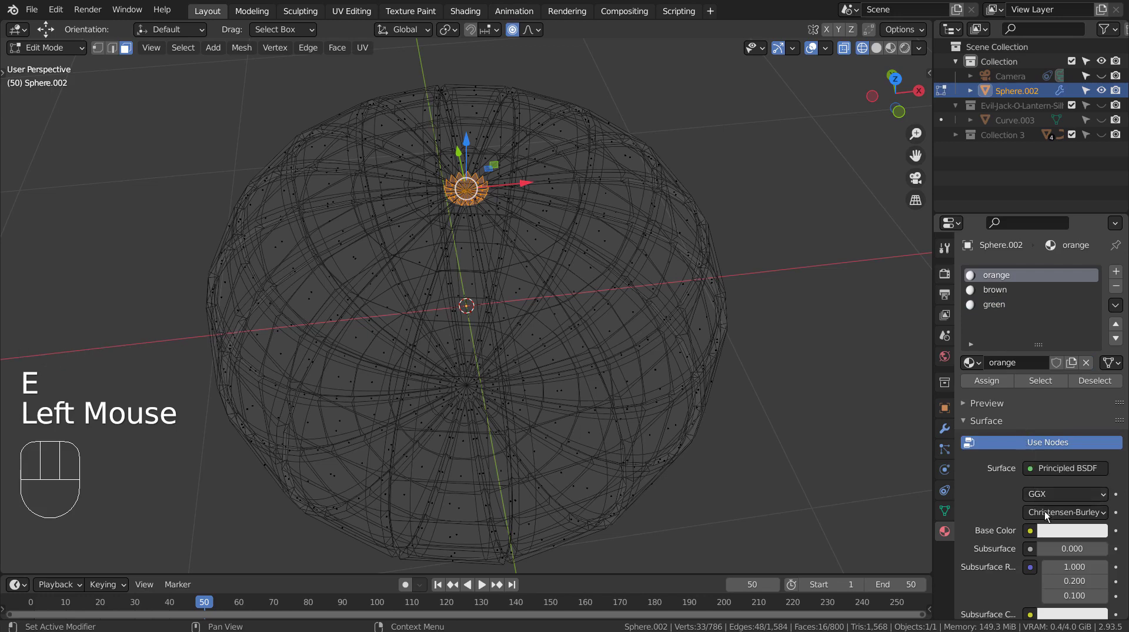
pyautogui.click(1054, 531)
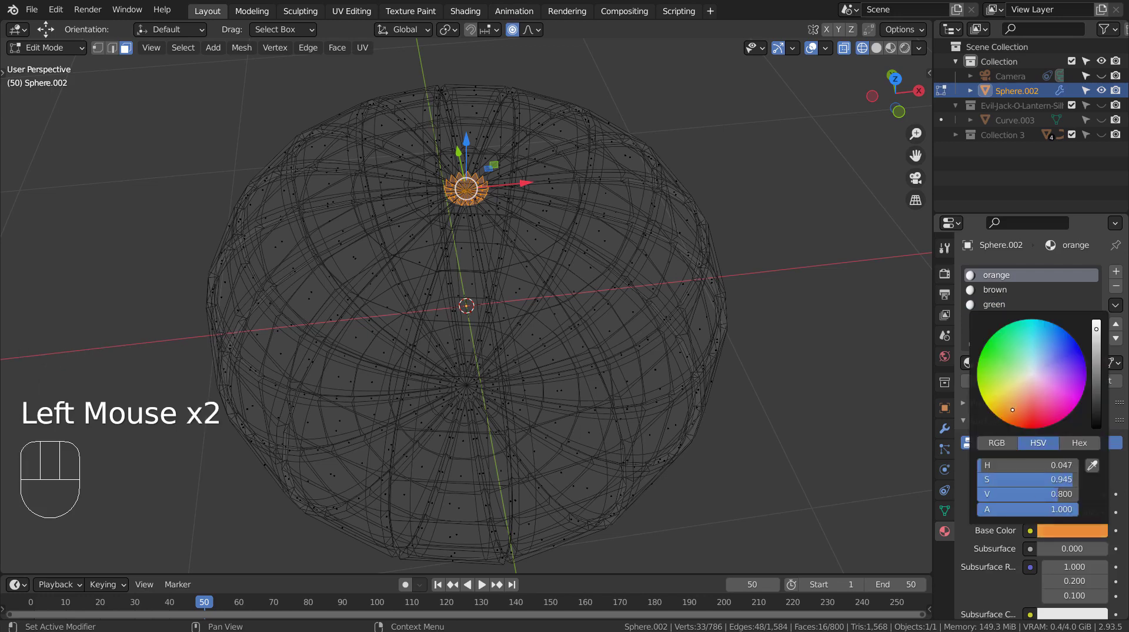
pyautogui.click(1025, 289)
pyautogui.click(1072, 530)
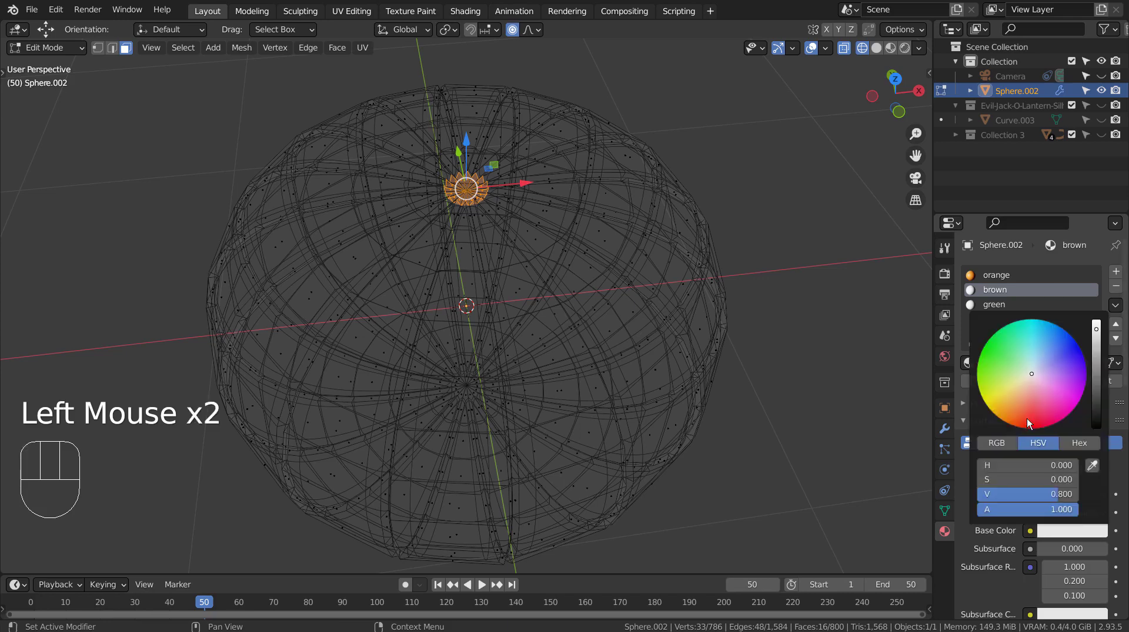
pyautogui.click(1019, 409)
pyautogui.click(1095, 384)
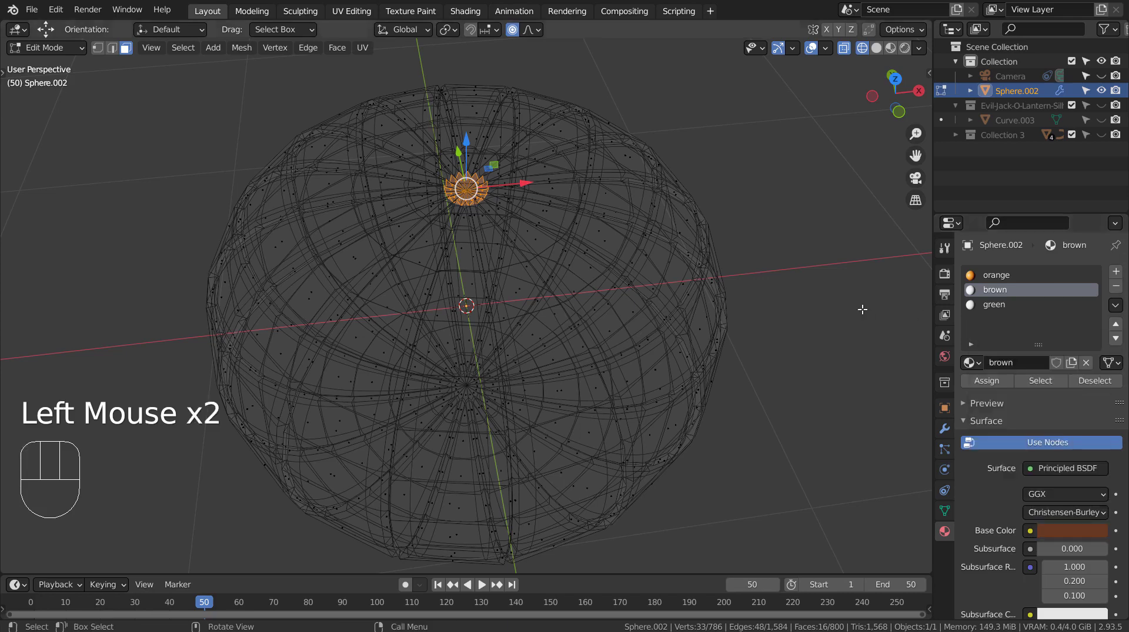
# - Set the green material's base color to a dark green with H 0.338, S 0.726 and V 0.084
pyautogui.click(1021, 305)
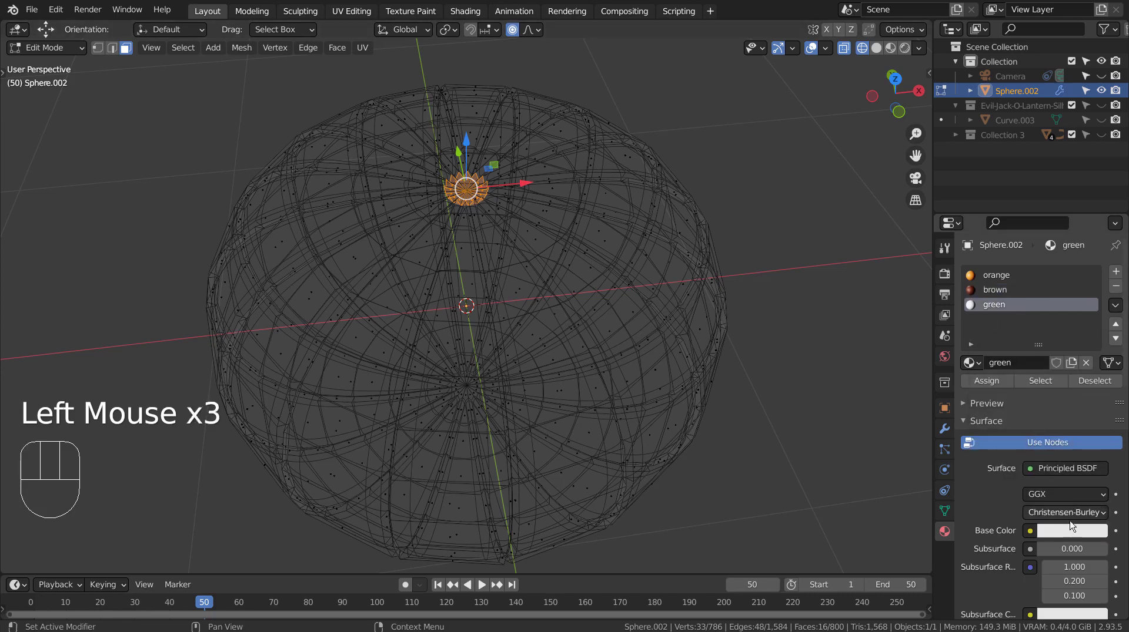
pyautogui.click(1072, 531)
pyautogui.click(1008, 360)
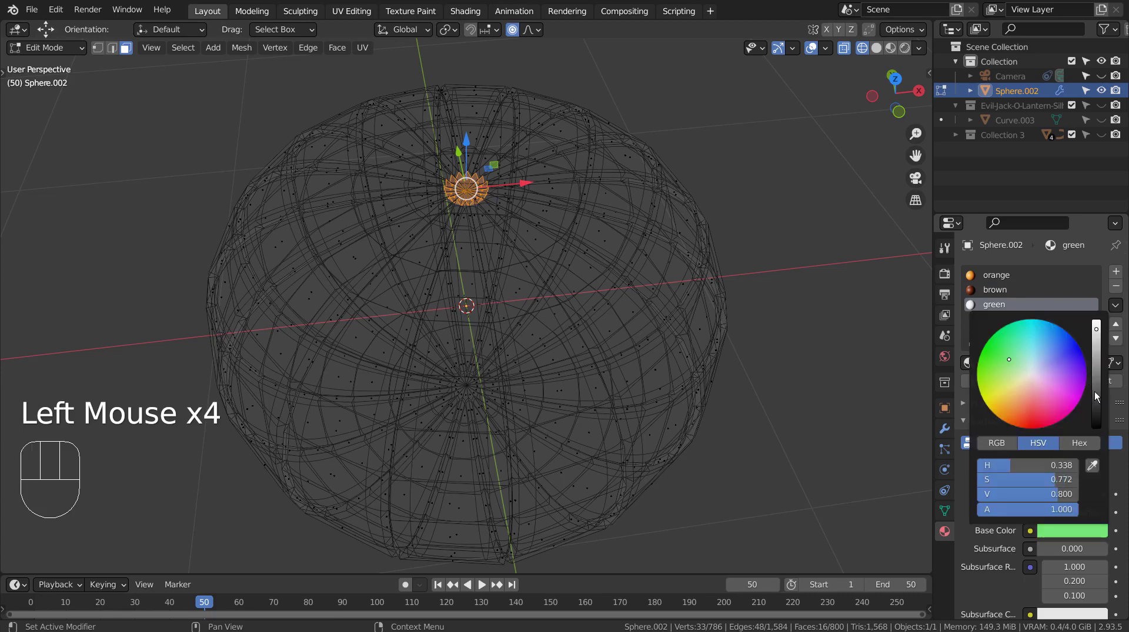
pyautogui.click(1095, 392)
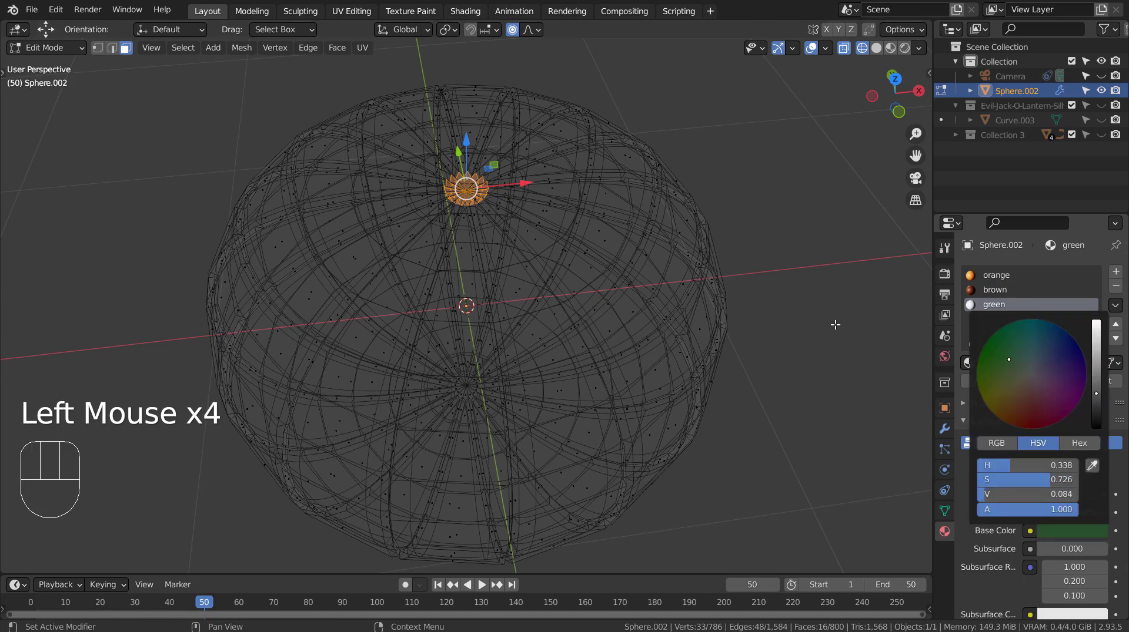
# - Check the orange pumpkin in Material Preview shading and return to wireframe with its top in view
pyautogui.click(993, 278)
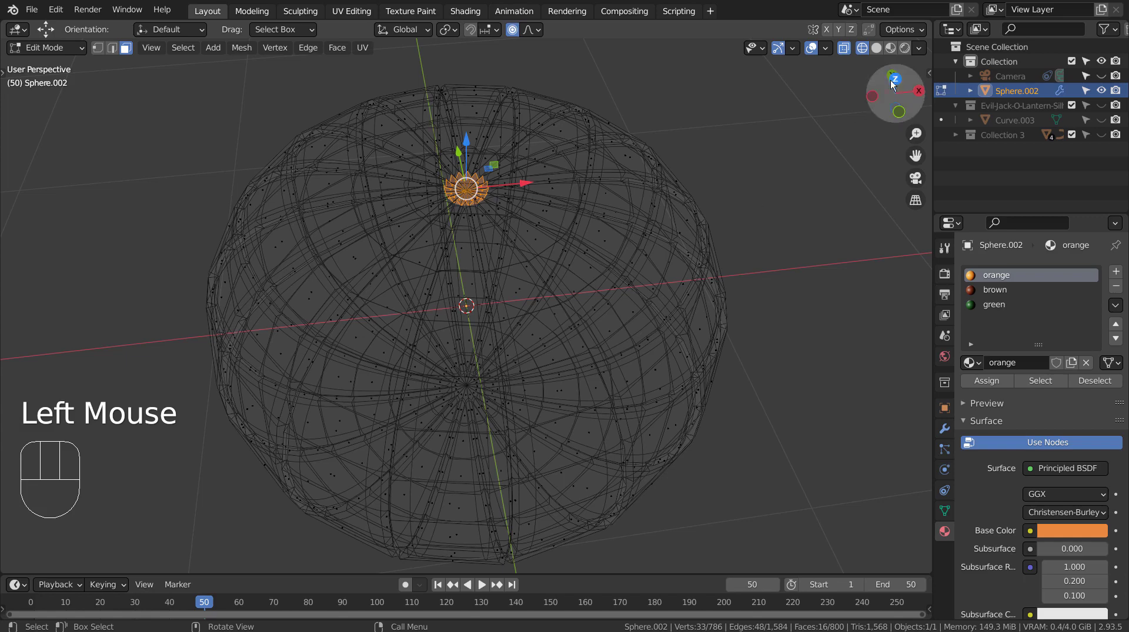
pyautogui.click(890, 48)
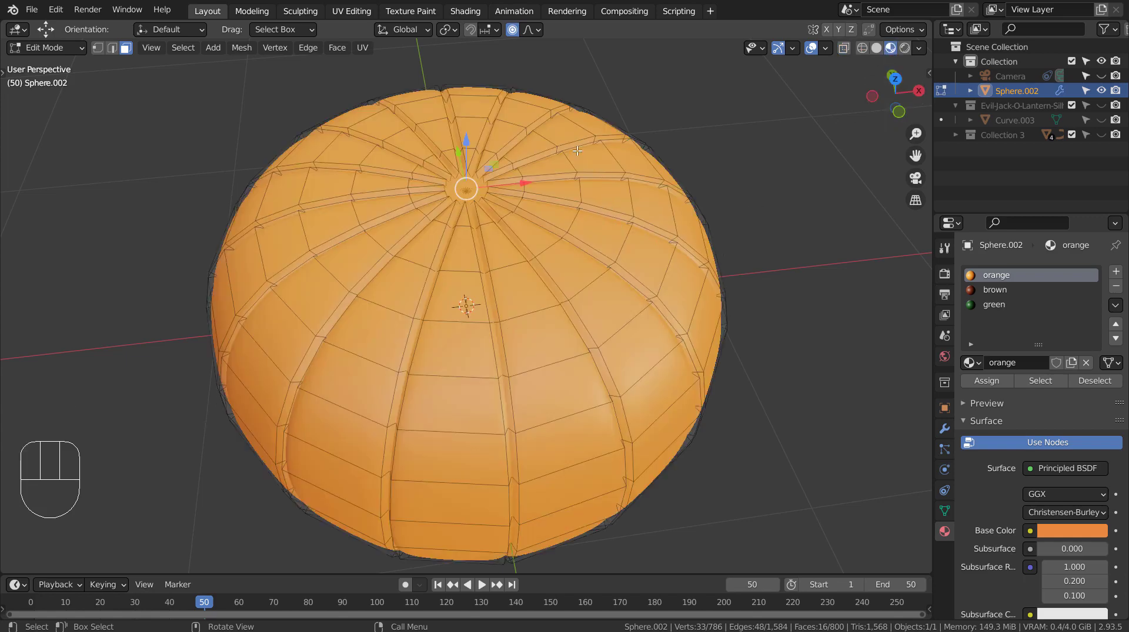
pyautogui.hotkey('shift', 'z')
pyautogui.keyDown('shift'); pyautogui.moveTo(568, 156); pyautogui.dragTo(568, 228, button='middle'); pyautogui.keyUp('shift')
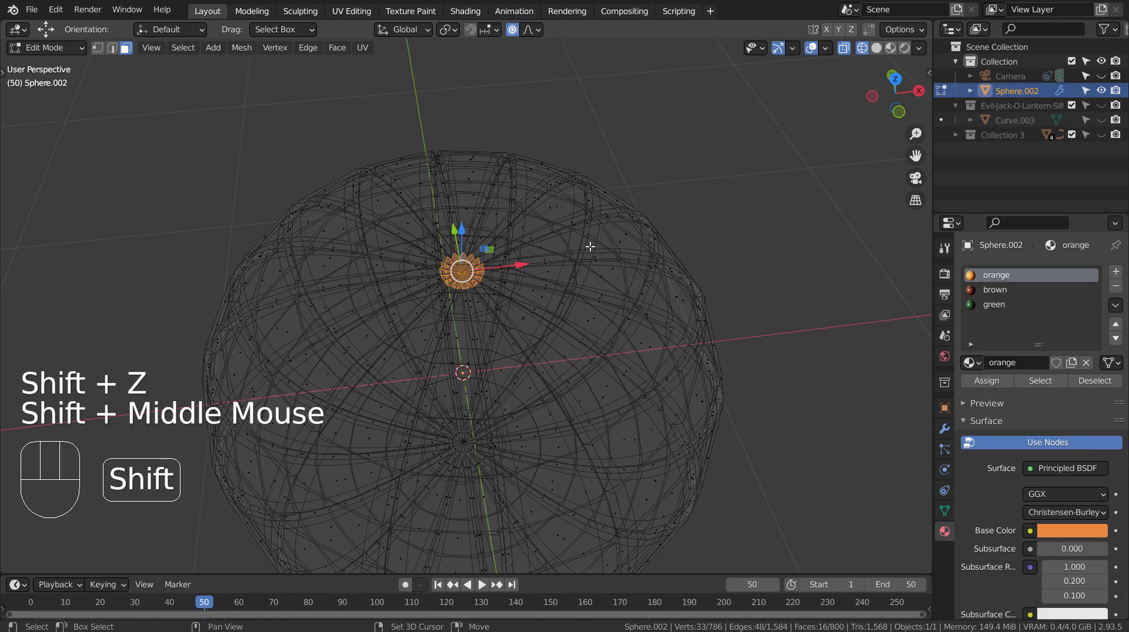
pyautogui.moveTo(590, 247); pyautogui.dragTo(819, 300, button='middle')
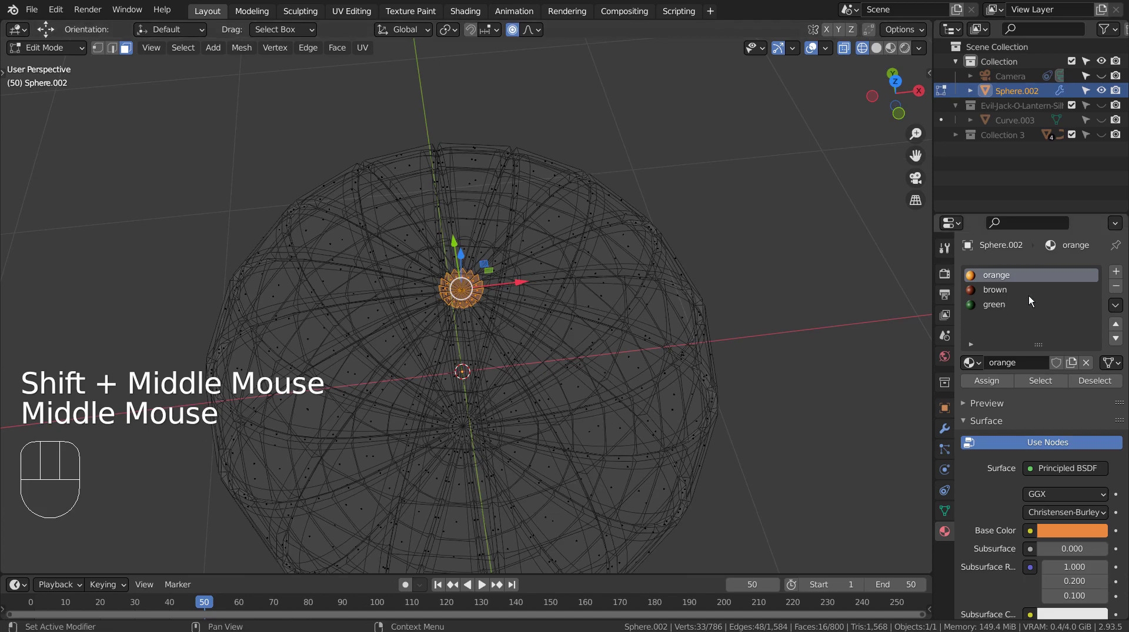
# - Put the selected vertices around the top pole into a new vertex group and assign the green material to their faces
pyautogui.click(1011, 305)
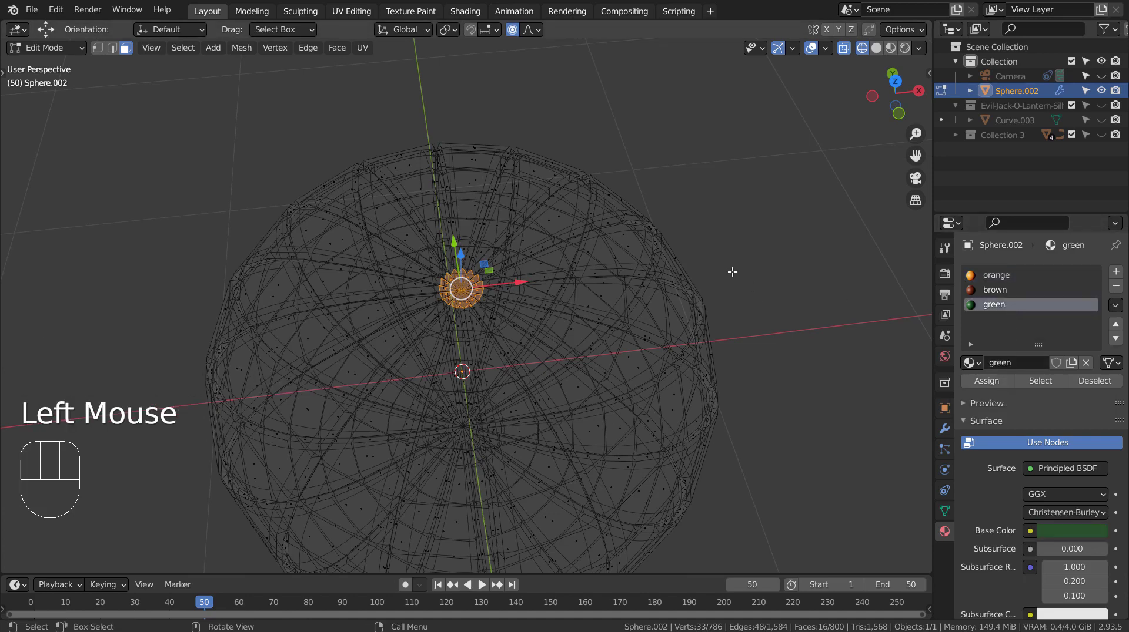
pyautogui.press('1')
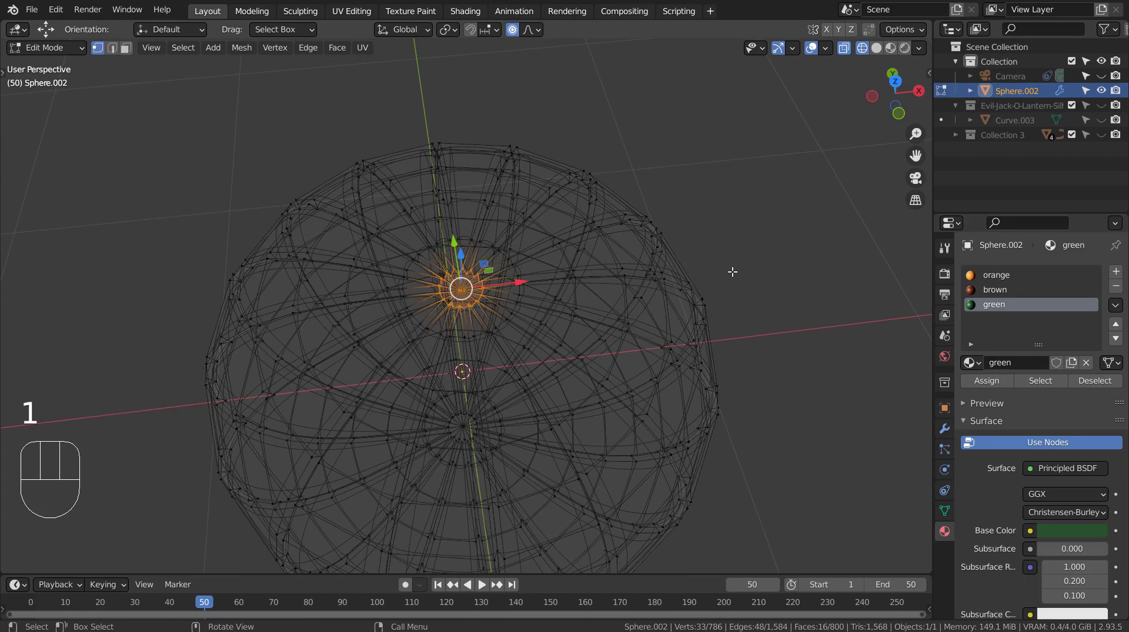
pyautogui.hotkey('ctrl', 'g')
pyautogui.click(732, 271)
pyautogui.press('3')
pyautogui.click(987, 381)
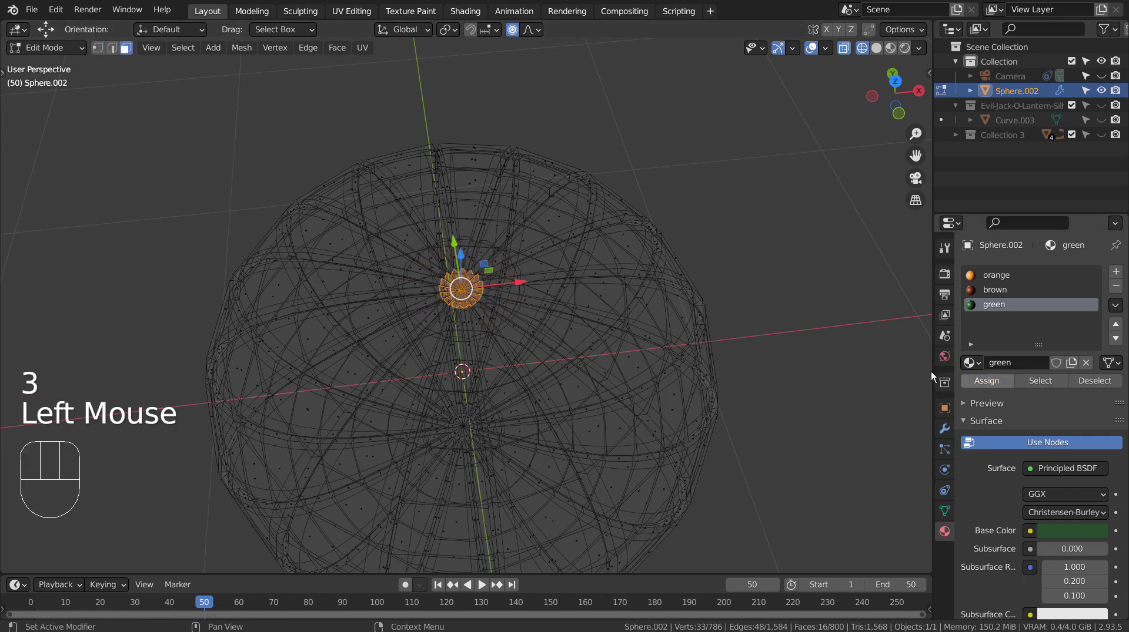
pyautogui.hotkey('shift', 'z')
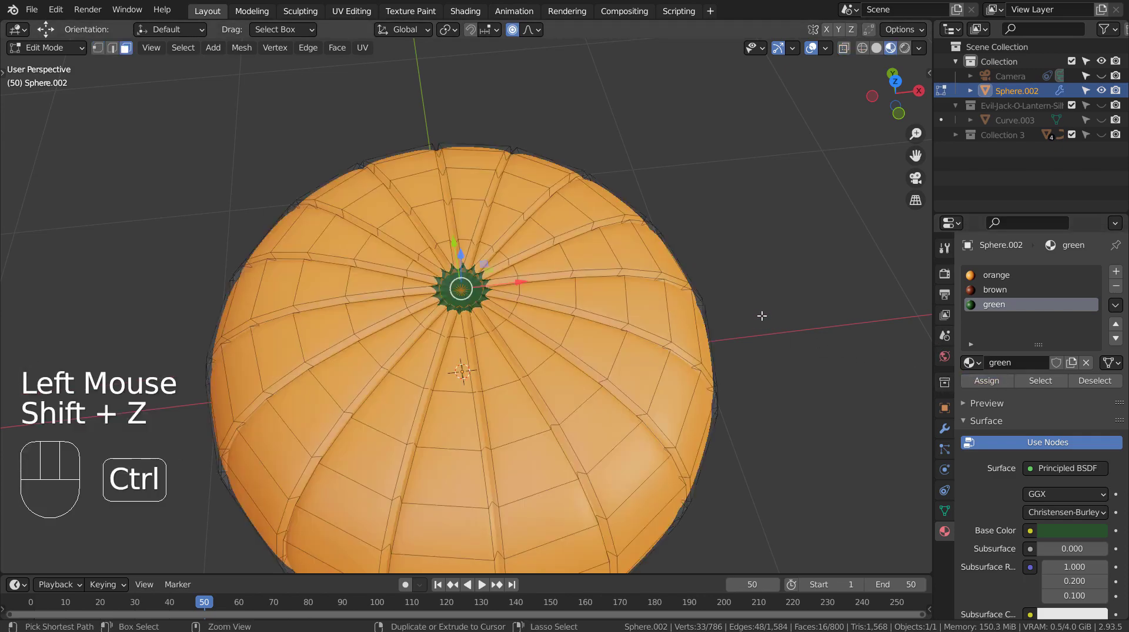
# - Grow the top-pole face selection by one ring and assign the brown material to the selected faces
pyautogui.press('ctrl+KP_Add')
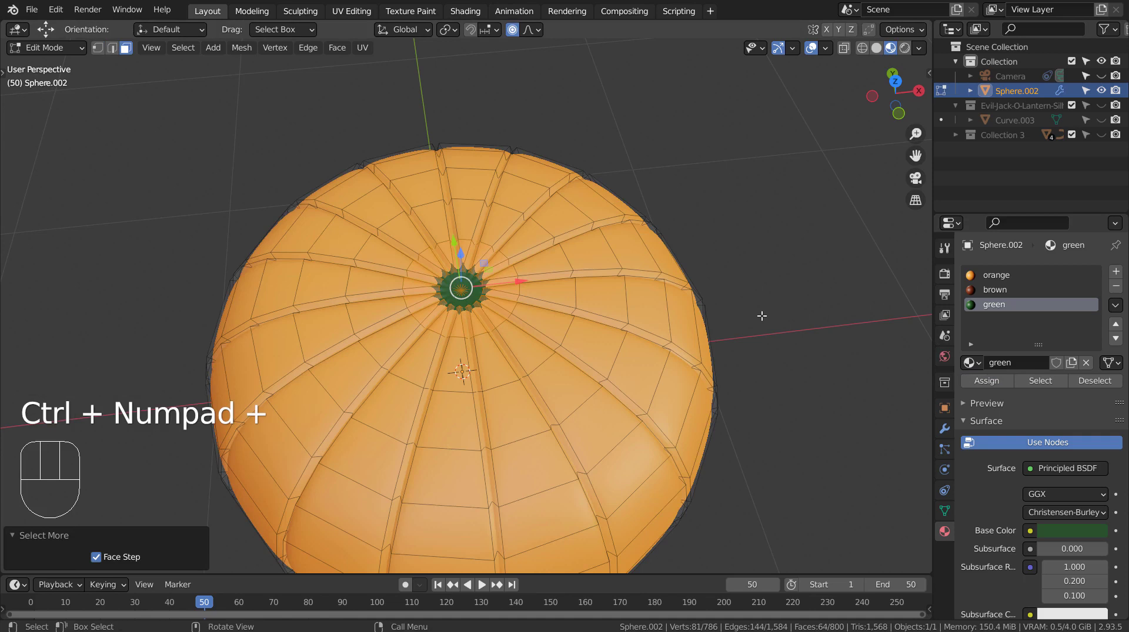
pyautogui.click(182, 47)
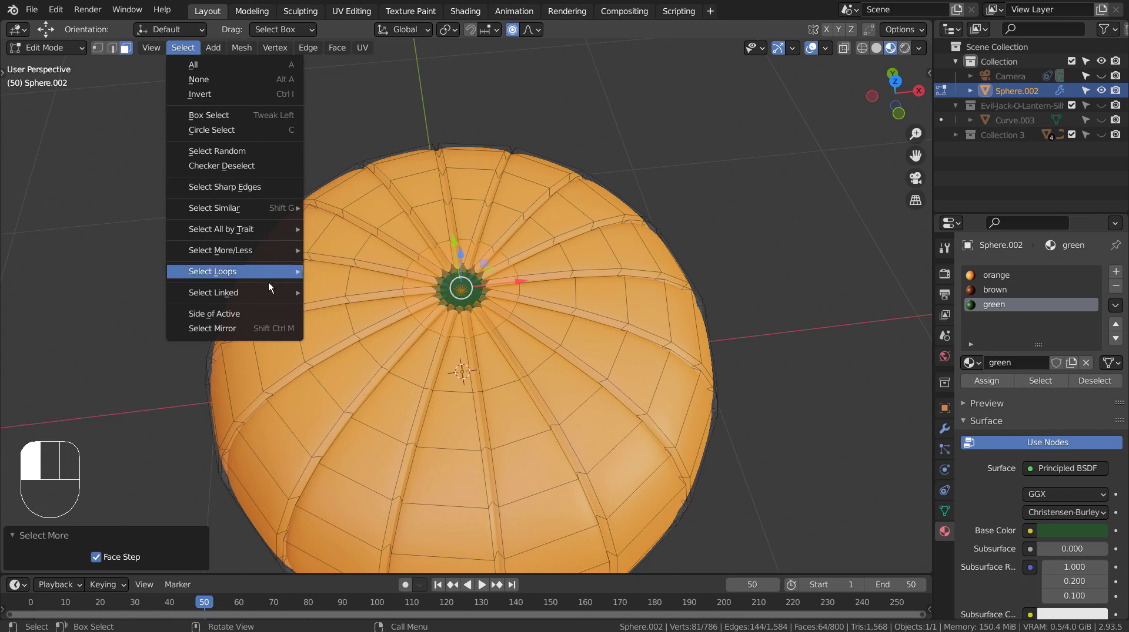
pyautogui.moveTo(259, 249)
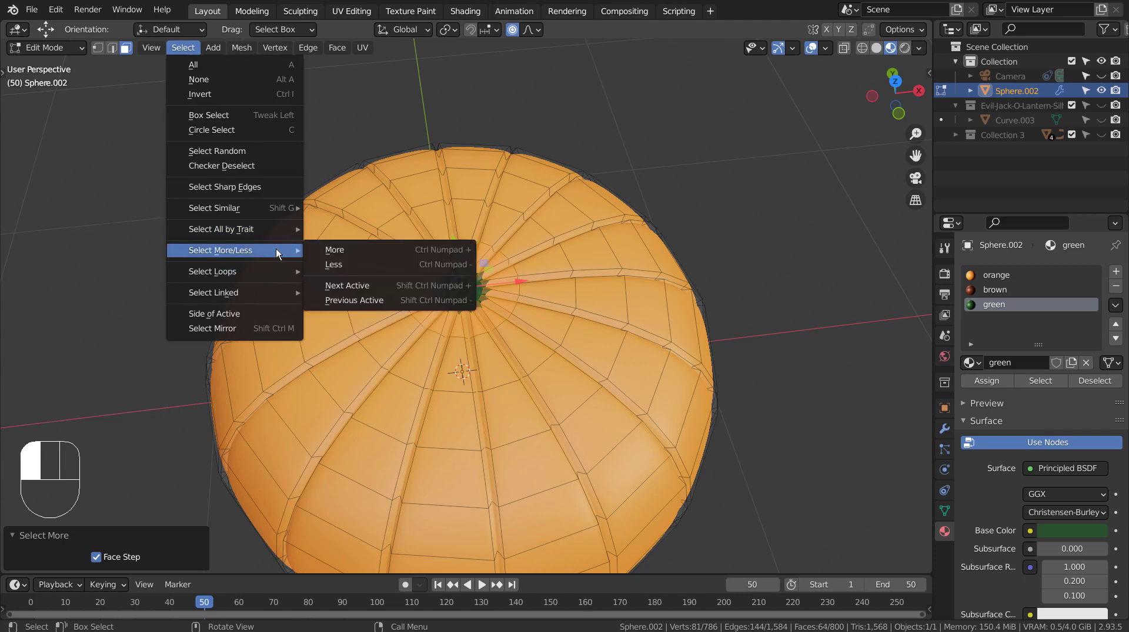
pyautogui.click(363, 249)
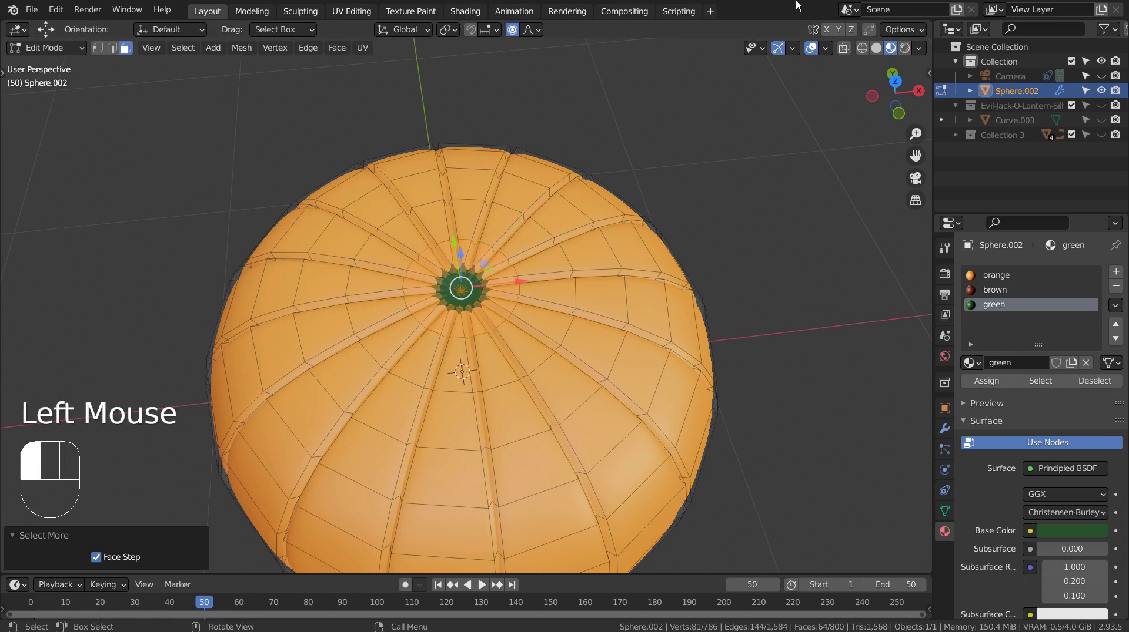
pyautogui.click(1029, 290)
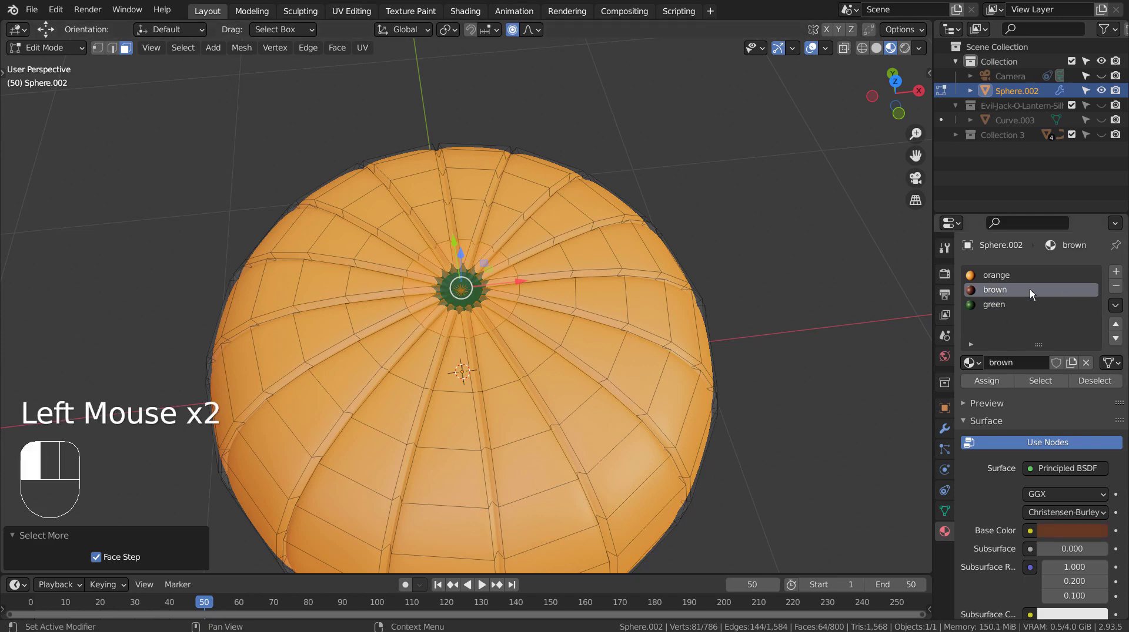
pyautogui.click(997, 376)
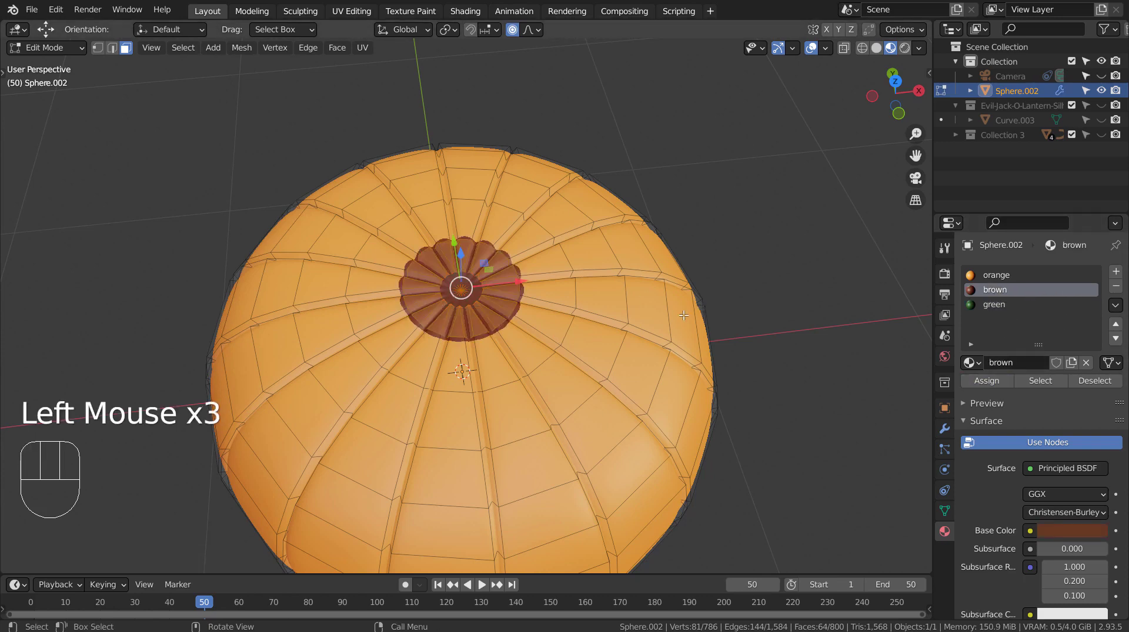
pyautogui.moveTo(653, 341); pyautogui.dragTo(650, 254, button='middle')
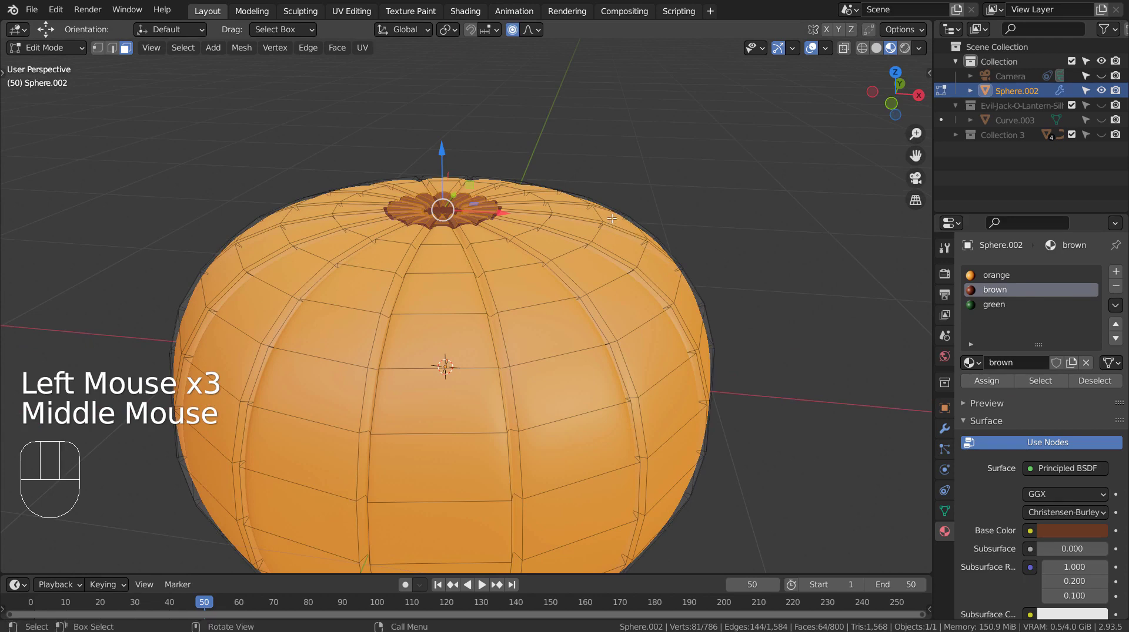
# - Make the green material slot active and clear the face selection on the pumpkin's top
pyautogui.press('Tab')
pyautogui.moveTo(591, 235); pyautogui.dragTo(579, 259, button='middle')
pyautogui.scroll(2, 570, 265)
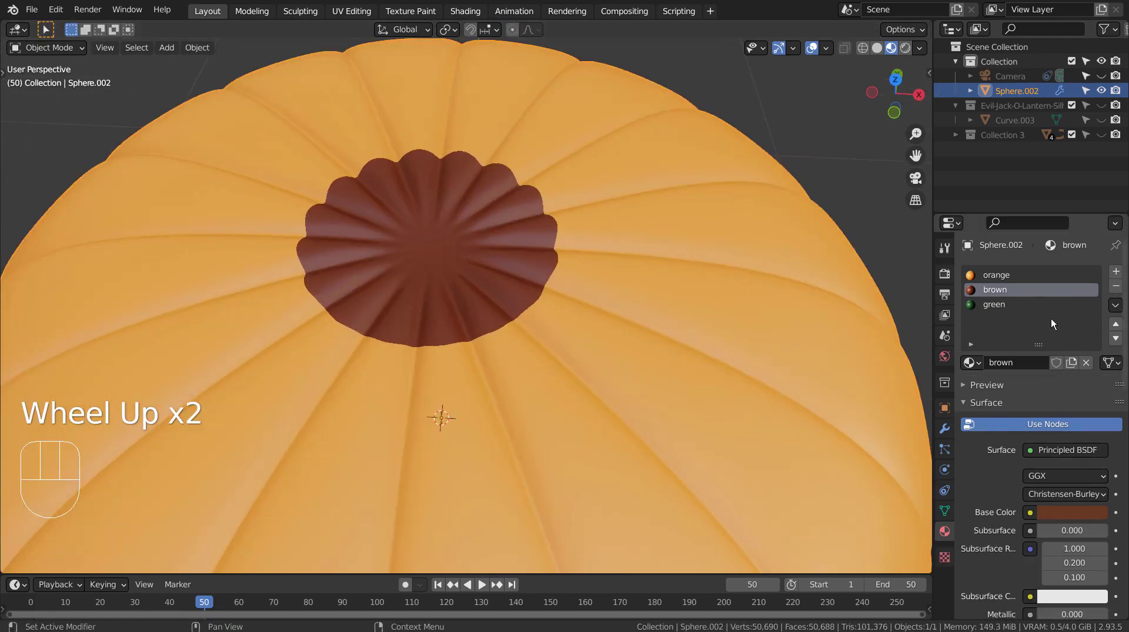
pyautogui.click(1002, 306)
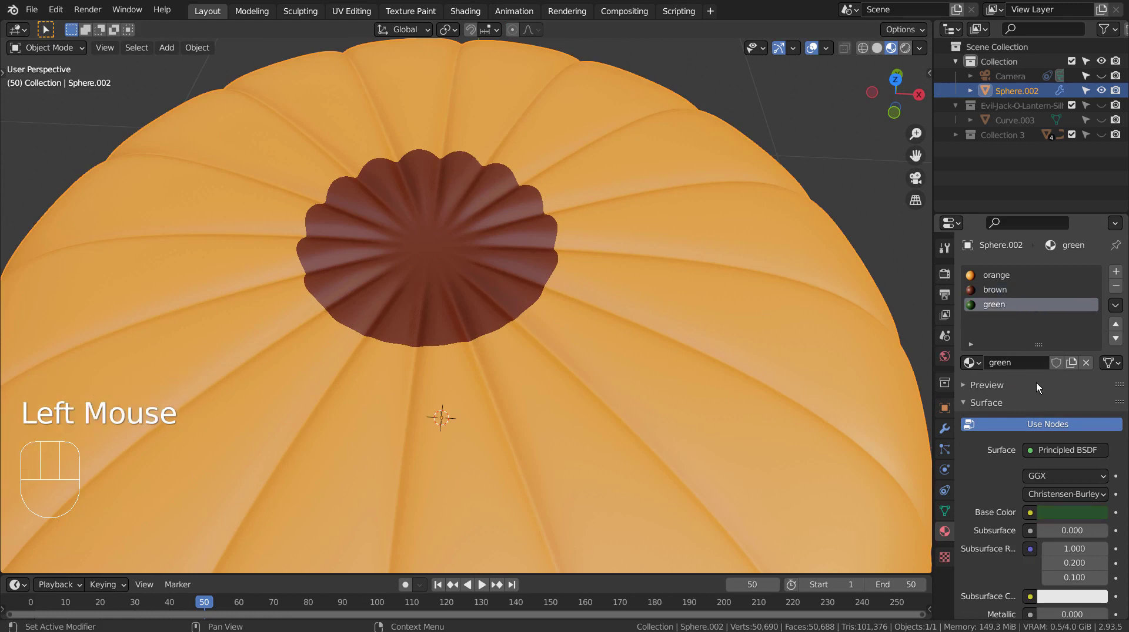
pyautogui.press('Tab')
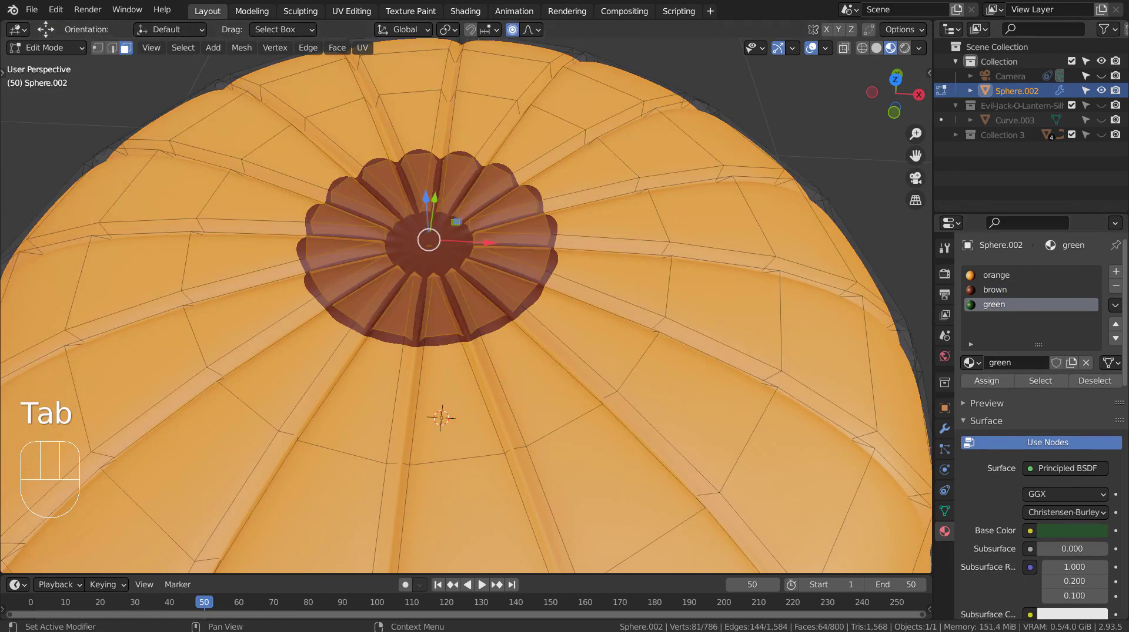
pyautogui.click(1094, 380)
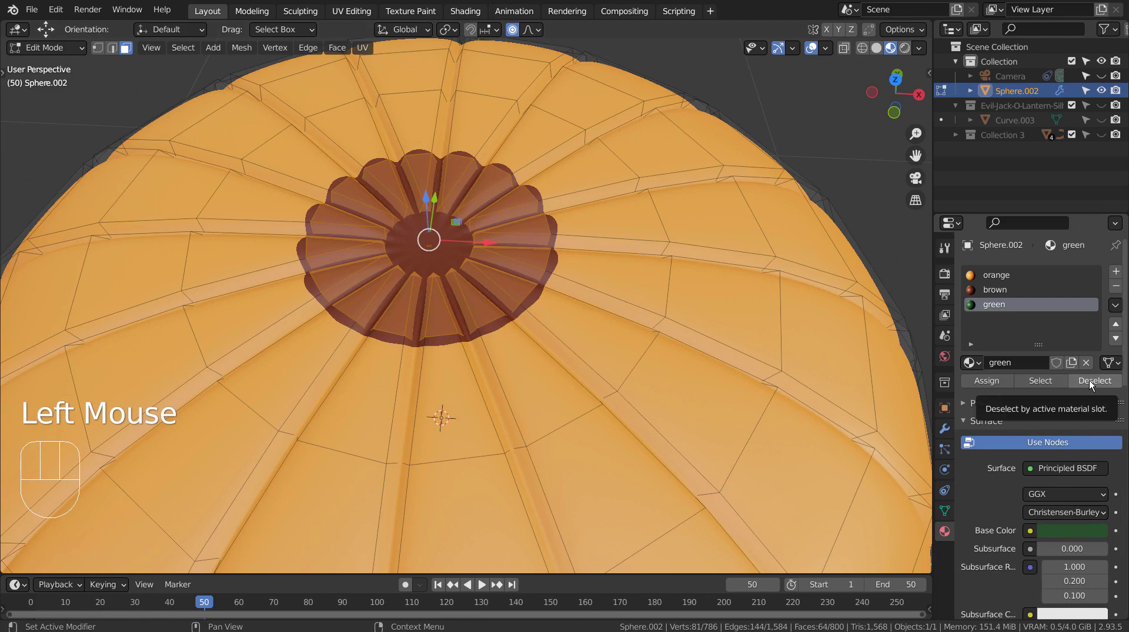
pyautogui.doubleClick(1090, 382)
pyautogui.click(1091, 383)
pyautogui.click(816, 139)
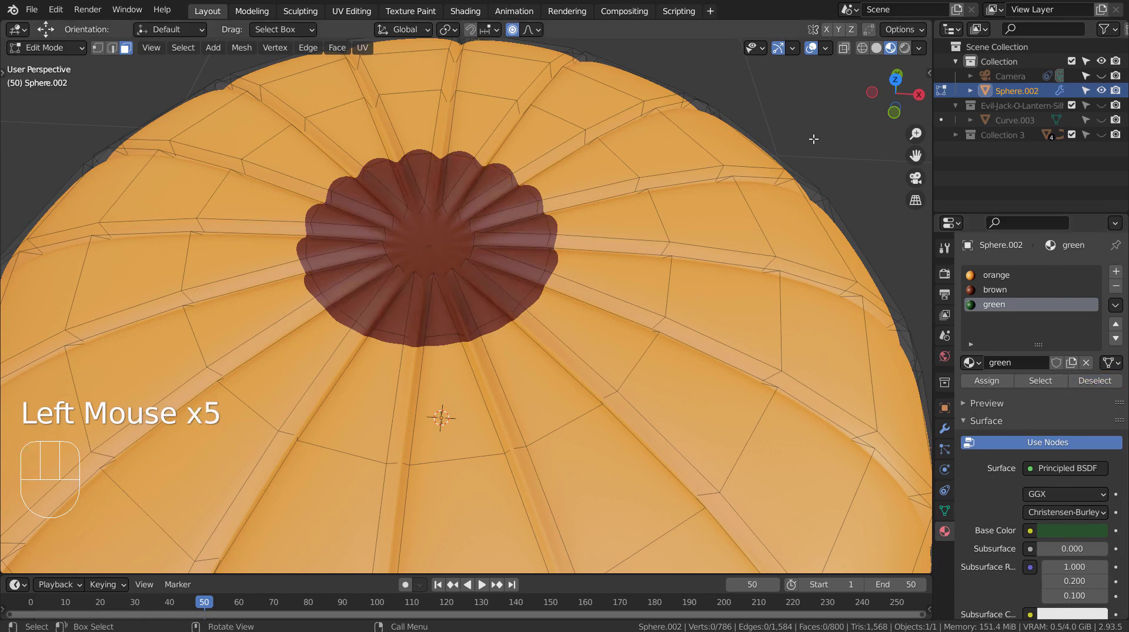
# - Try to select the faces that use the green material
pyautogui.click(999, 332)
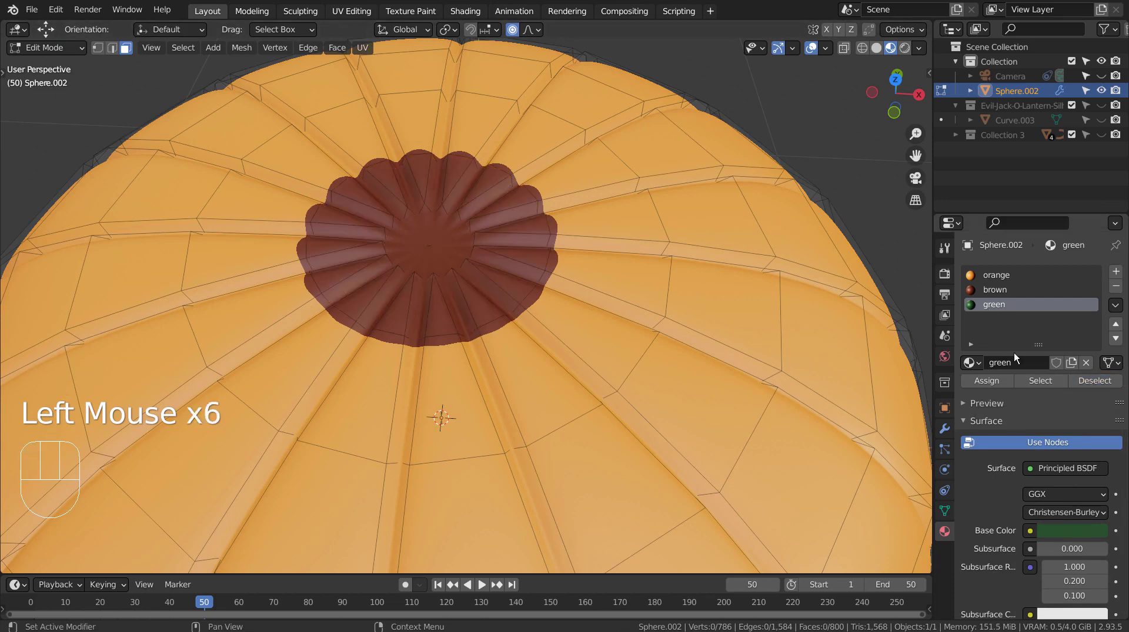
pyautogui.click(1029, 381)
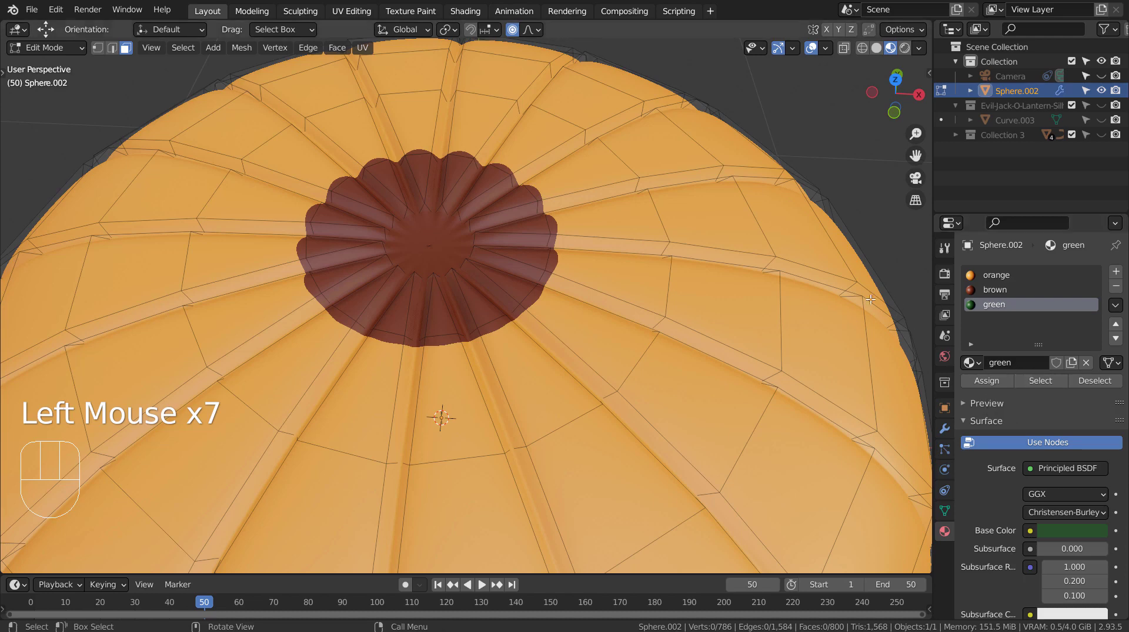
pyautogui.hotkey('shift', 'z')
pyautogui.hotkey('shift', 'z')
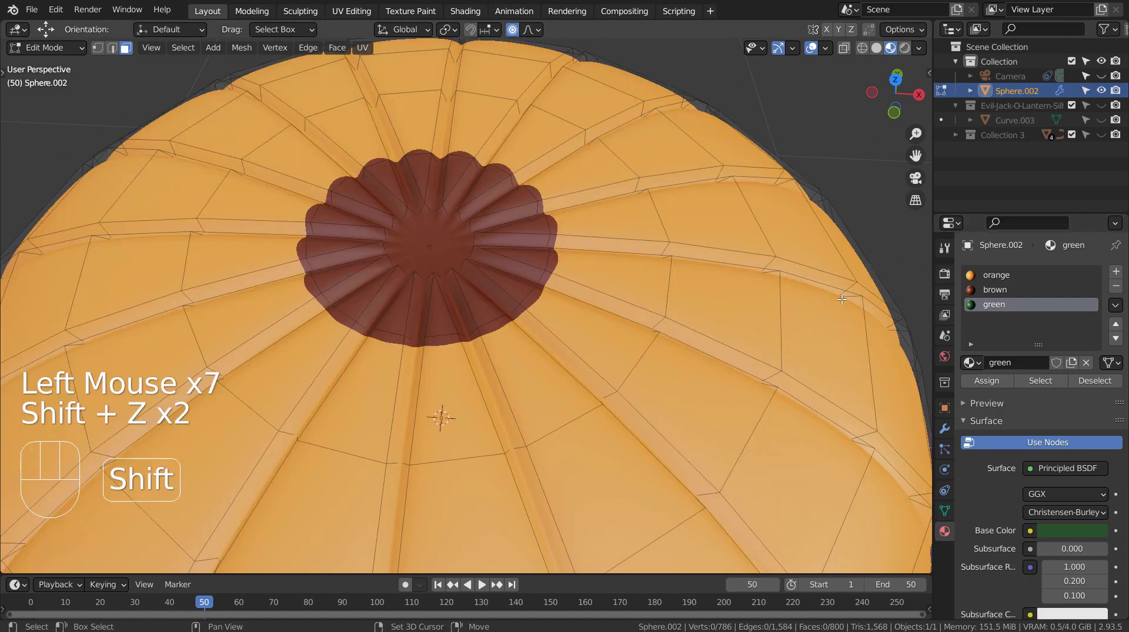
pyautogui.click(988, 291)
pyautogui.click(1002, 302)
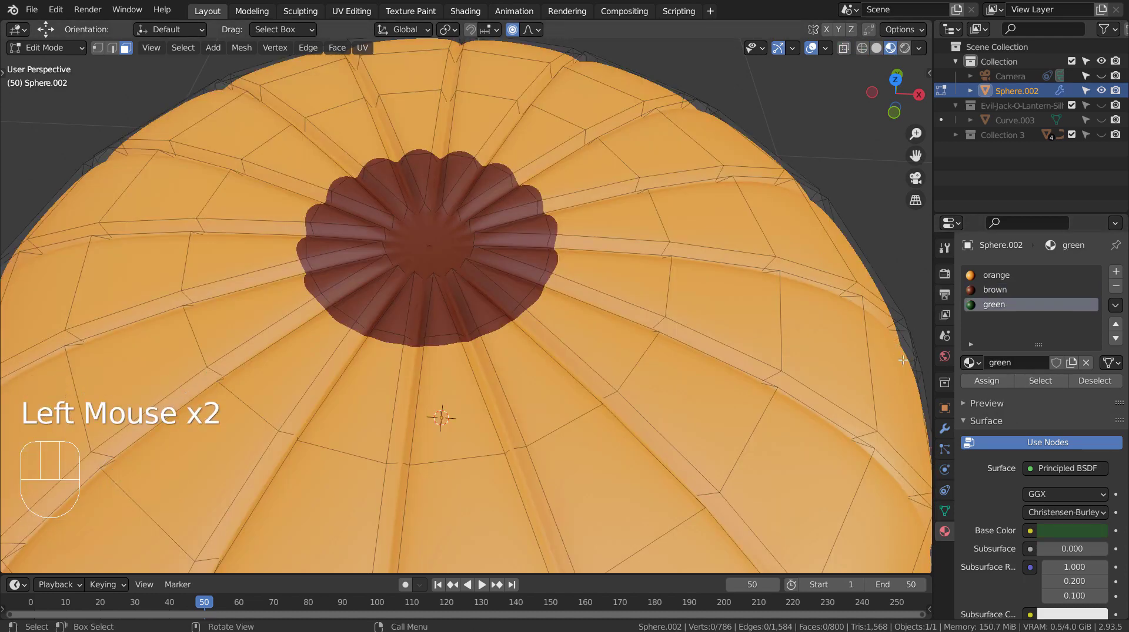
# - Select the faces stored in the top pole's vertex group and assign the green material to them
pyautogui.click(945, 450)
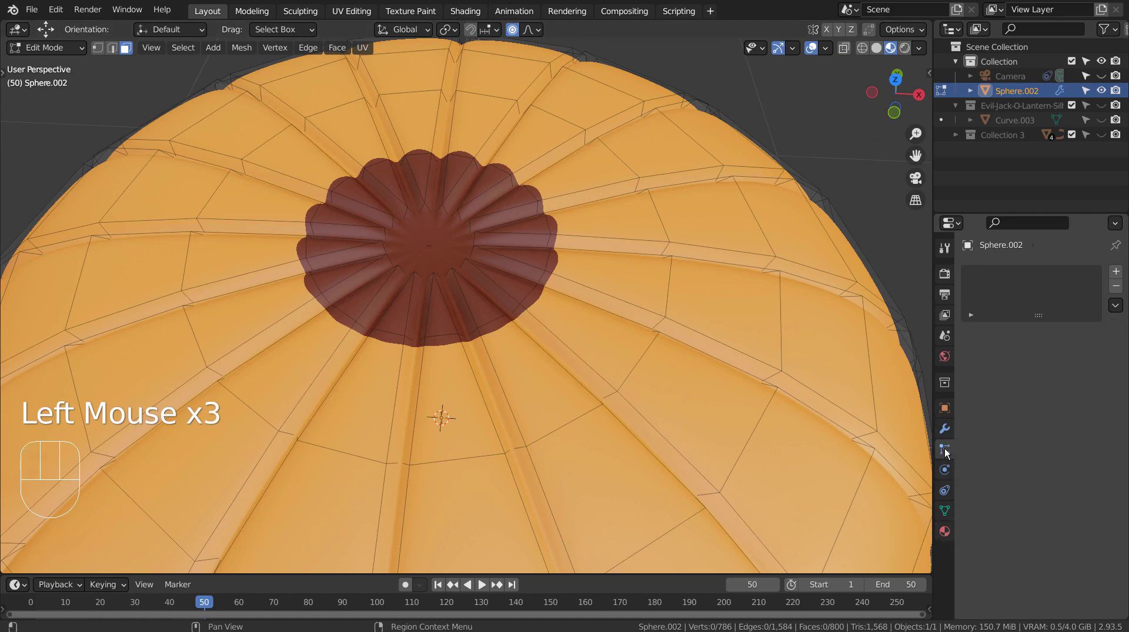
pyautogui.click(944, 511)
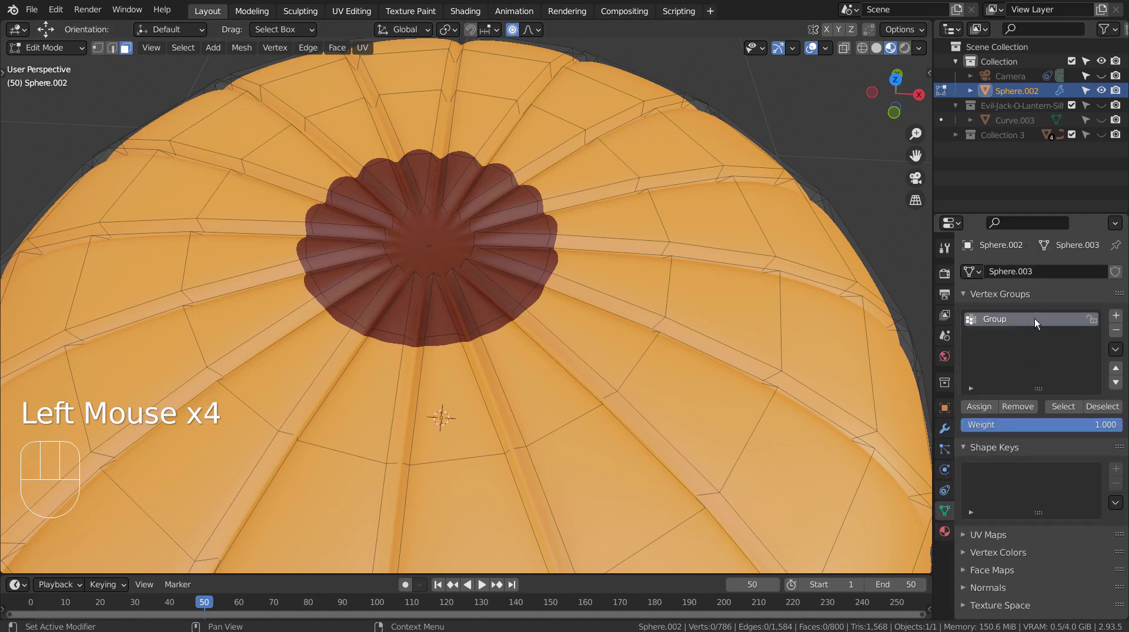
pyautogui.click(1059, 406)
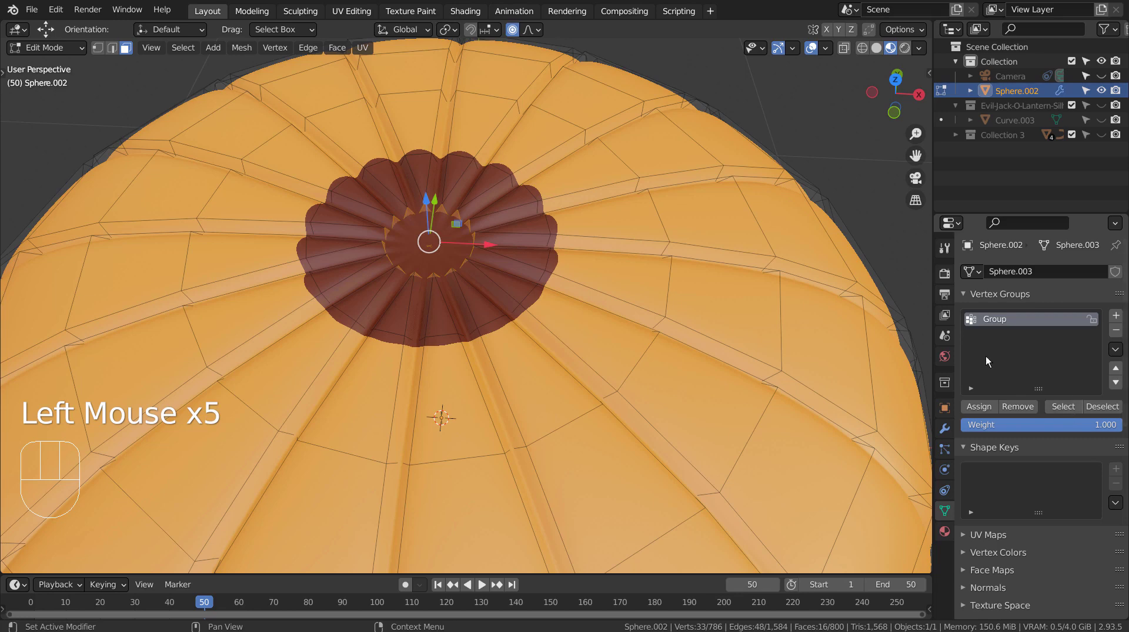
pyautogui.click(945, 532)
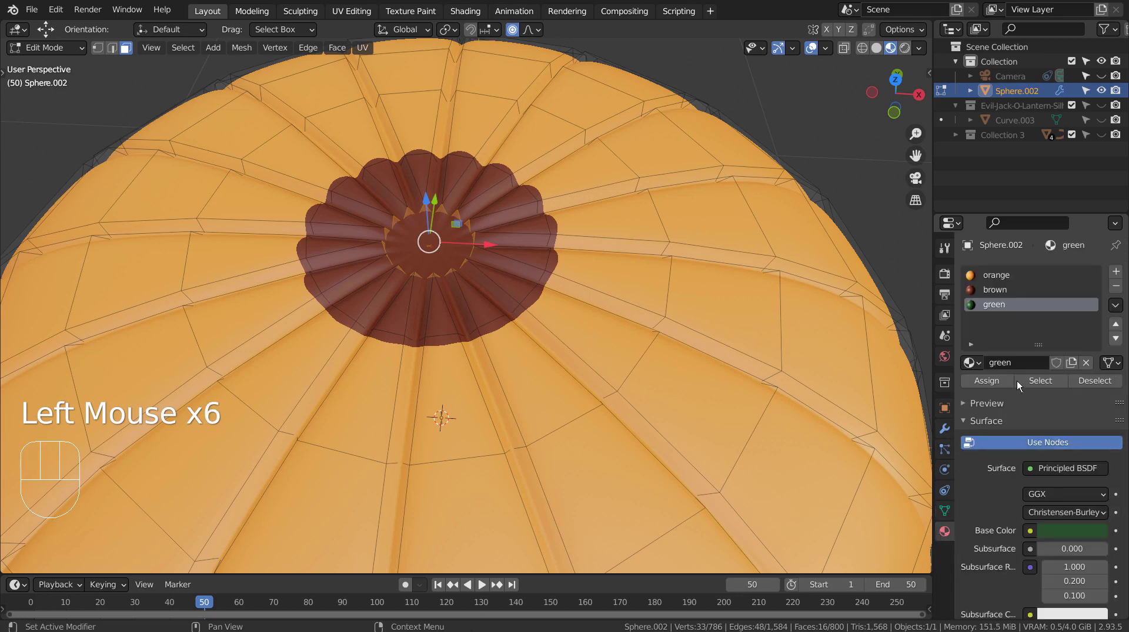
pyautogui.click(996, 381)
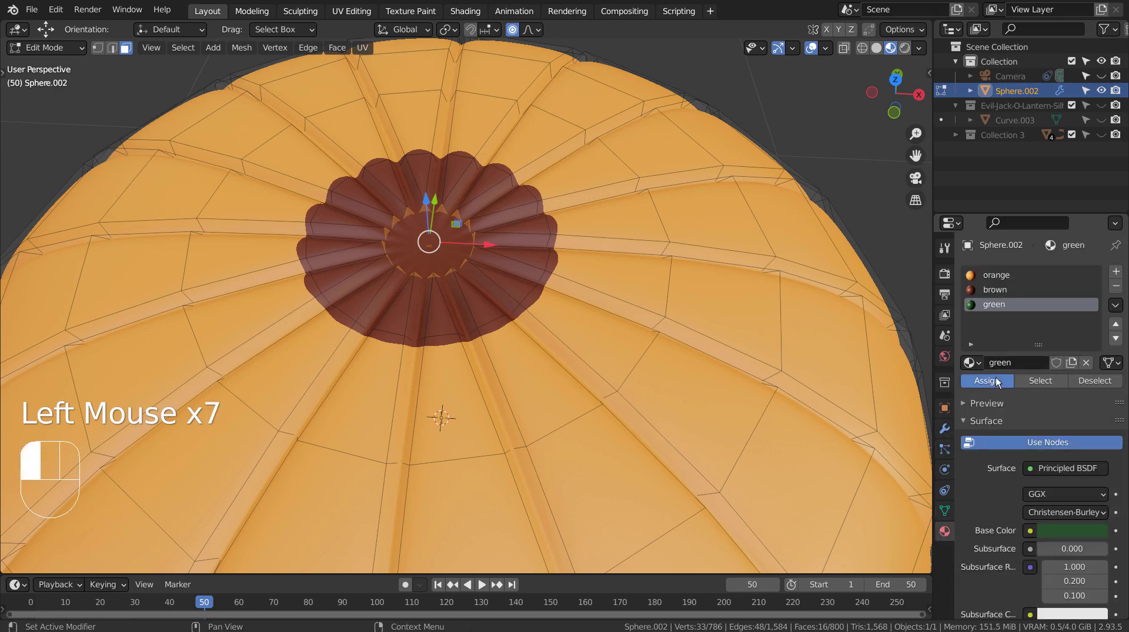
# - Turn off proportional editing and extrude the selected top-pole faces upward about 0.08 m to start the stem in front view
pyautogui.press('KP_1')
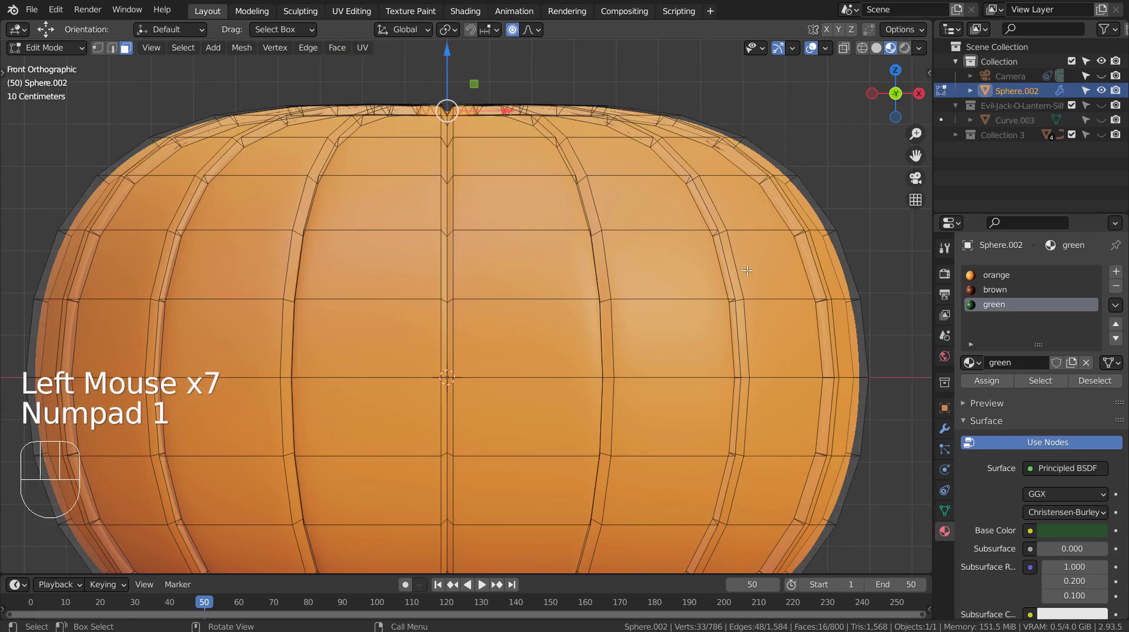
pyautogui.keyDown('shift'); pyautogui.moveTo(747, 270); pyautogui.dragTo(738, 468, button='middle'); pyautogui.keyUp('shift')
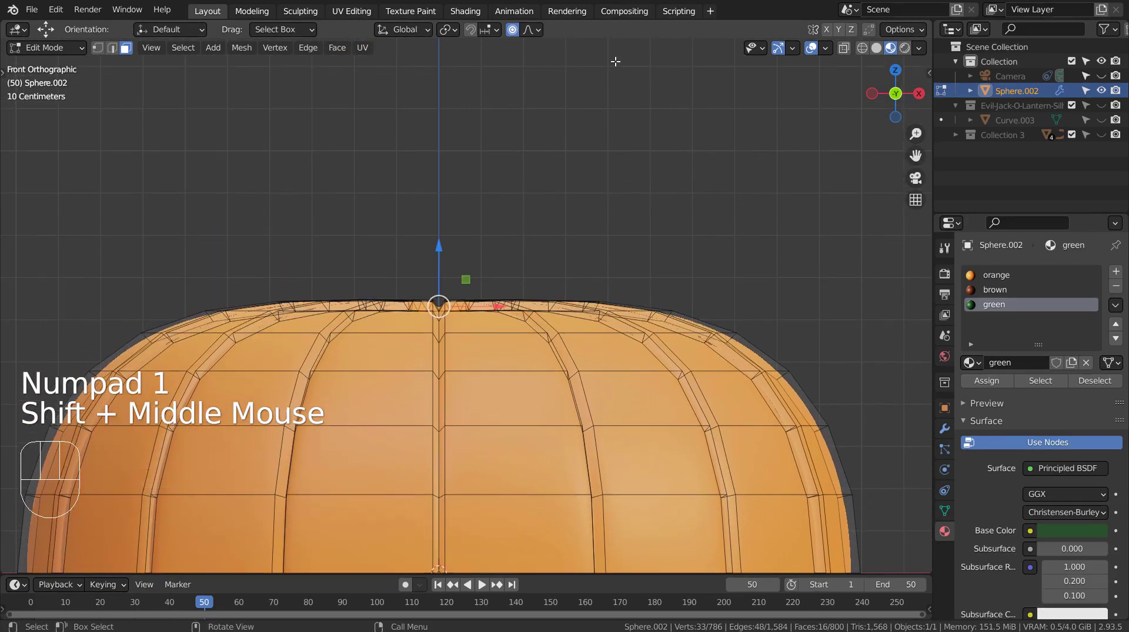
pyautogui.click(517, 32)
pyautogui.press('e')
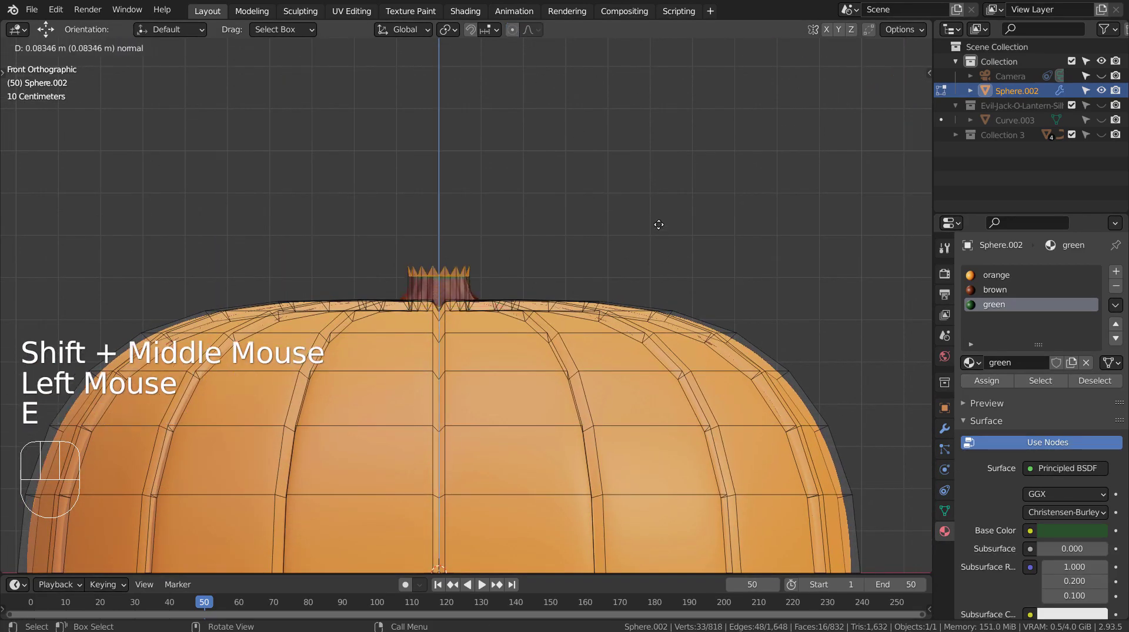
pyautogui.click(655, 222)
# - Tilt the stem tip about -19°, move it about -0.07 m in X and 0.04 m in Z, and tilt it about -14° more
pyautogui.press('r')
pyautogui.click(626, 162)
pyautogui.press('g')
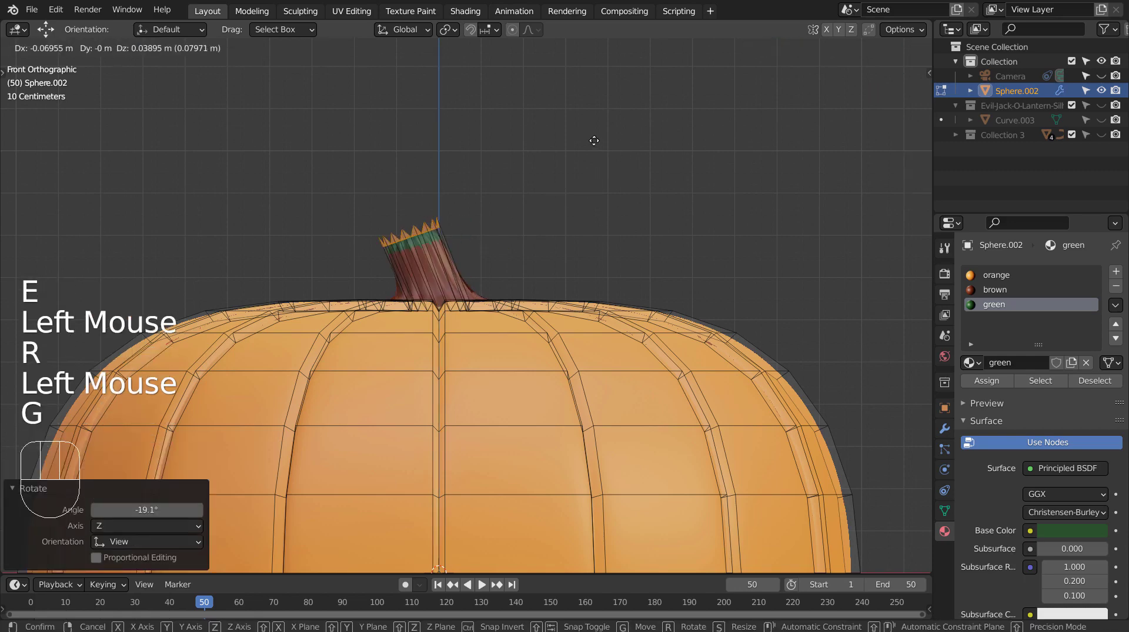
pyautogui.click(594, 141)
pyautogui.press('r')
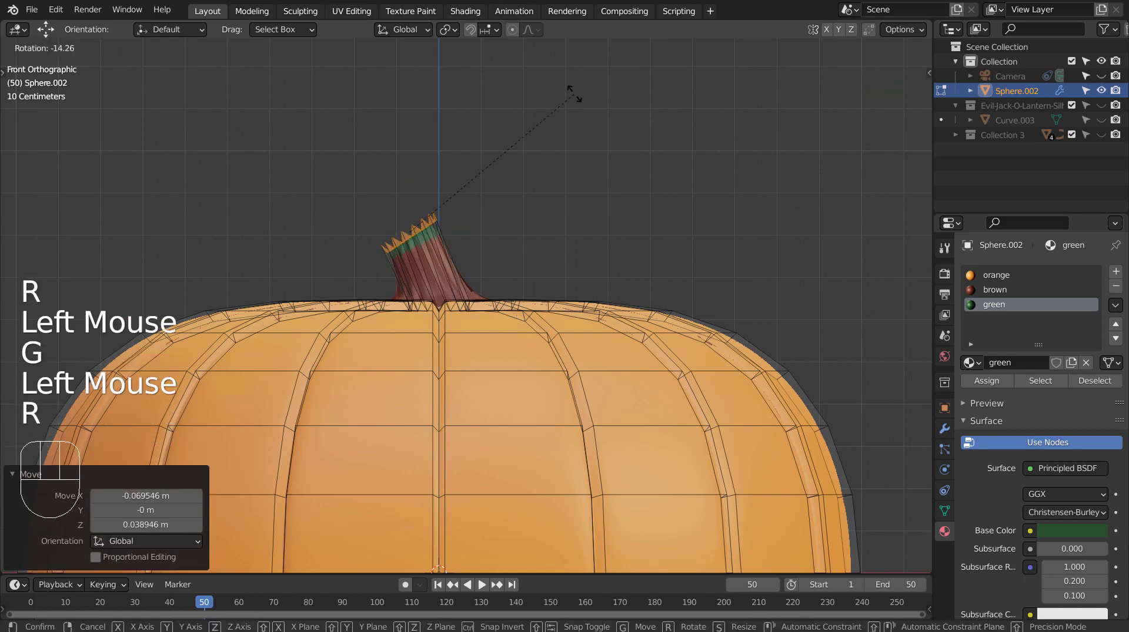
pyautogui.click(571, 90)
pyautogui.press('e')
pyautogui.rightClick(521, 60)
pyautogui.click(480, 121)
pyautogui.hotkey('ctrl', 'z')
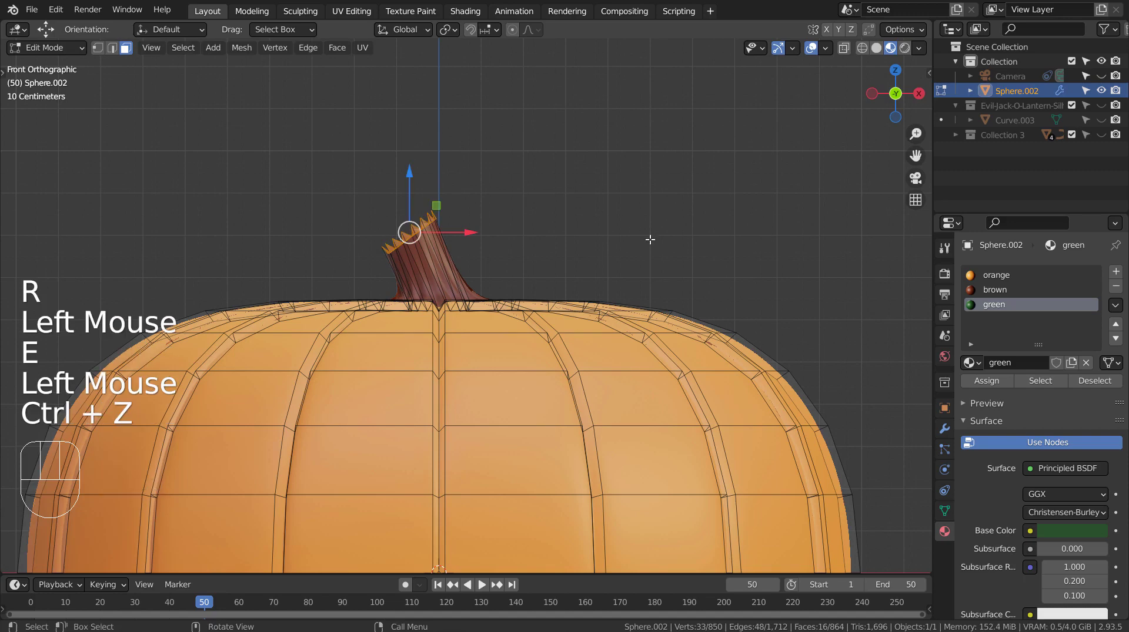
# - Extrude another stem segment from the tip, shift it about -0.075 m in X and -0.06 m in Z, and rotate its end
pyautogui.press('e')
pyautogui.click(579, 192)
pyautogui.press('g')
pyautogui.click(559, 213)
pyautogui.press('r')
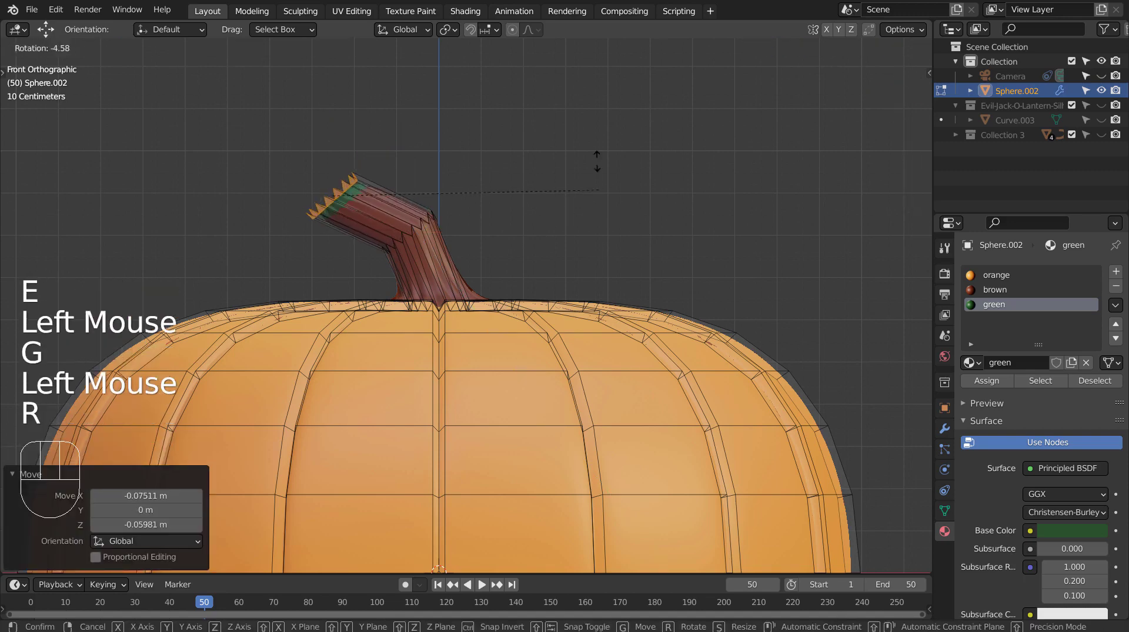
pyautogui.click(500, 101)
# - Select the edge loop around the stem's bend in wireframe shading
pyautogui.press('Tab')
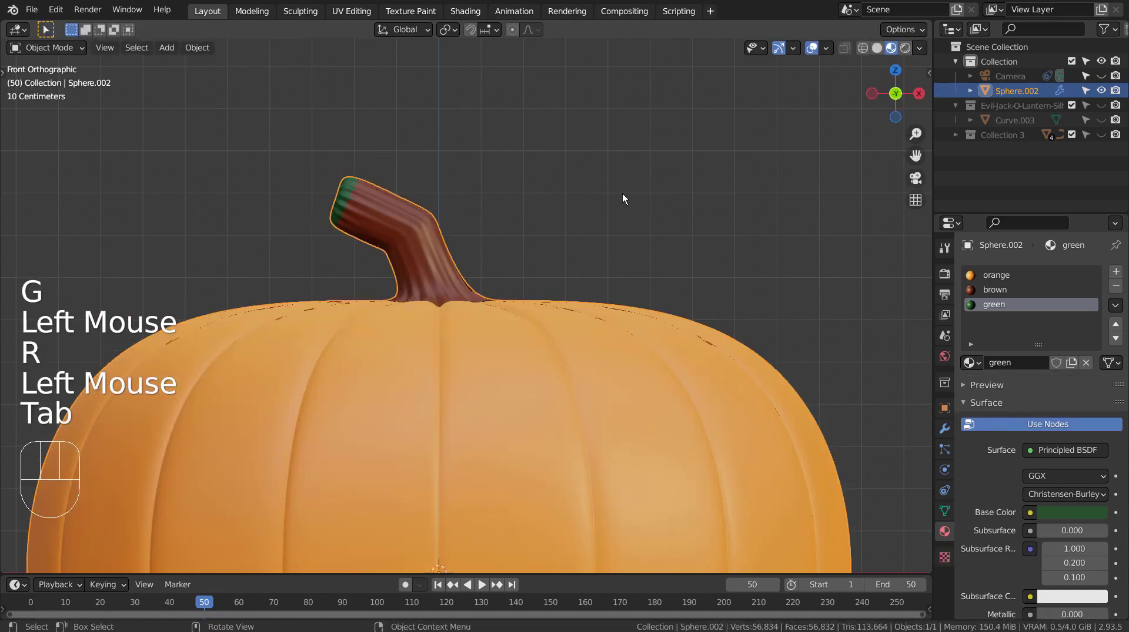
pyautogui.scroll(-2, 622, 193)
pyautogui.moveTo(682, 217)
pyautogui.mouseDown(button='middle')
pyautogui.moveTo(649, 262)
pyautogui.moveTo(601, 281)
pyautogui.moveTo(699, 207)
pyautogui.mouseUp(button='middle')
pyautogui.hotkey('shift', 'z')
pyautogui.scroll(2, 525, 231)
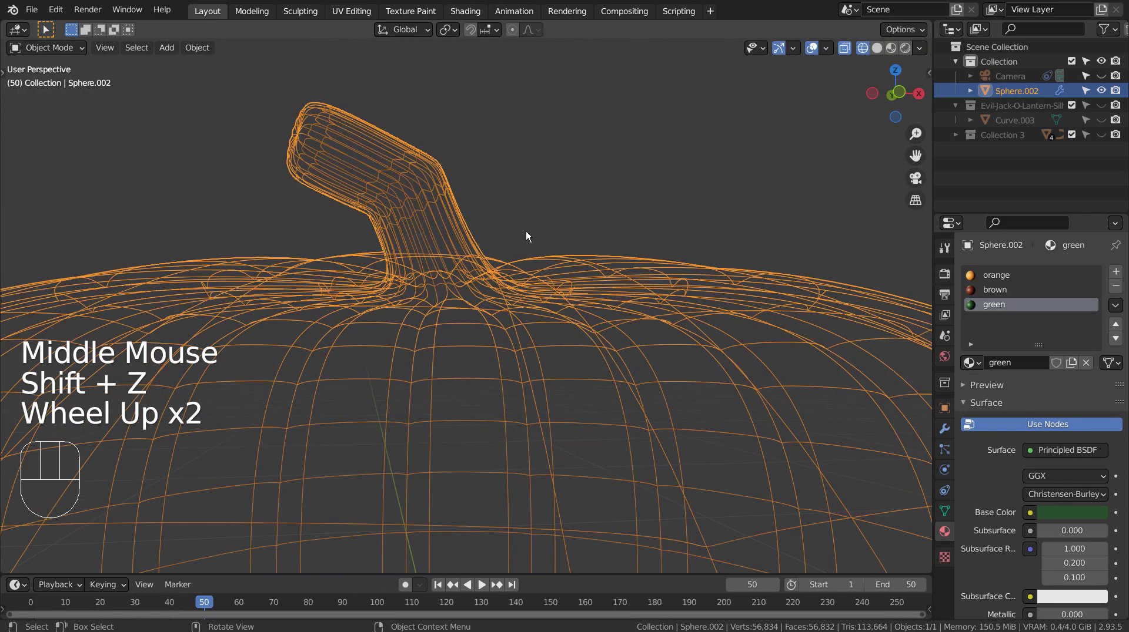
pyautogui.press('Tab')
pyautogui.keyDown('alt'); pyautogui.click(443, 188); pyautogui.keyUp('alt')
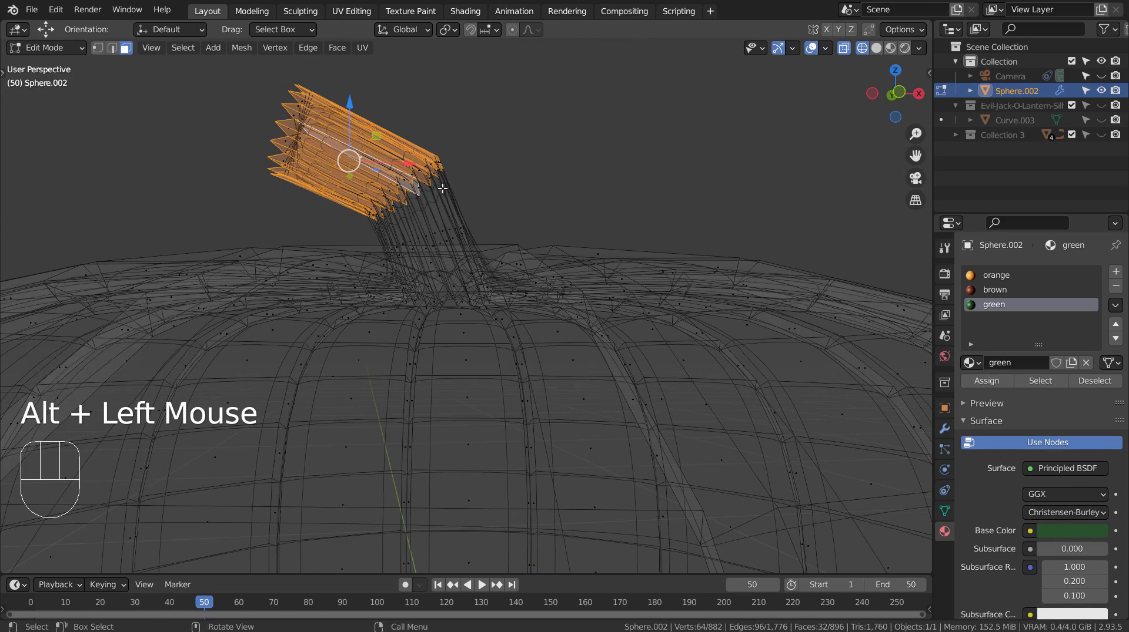
pyautogui.press('2')
pyautogui.keyDown('alt'); pyautogui.click(401, 177); pyautogui.keyUp('alt')
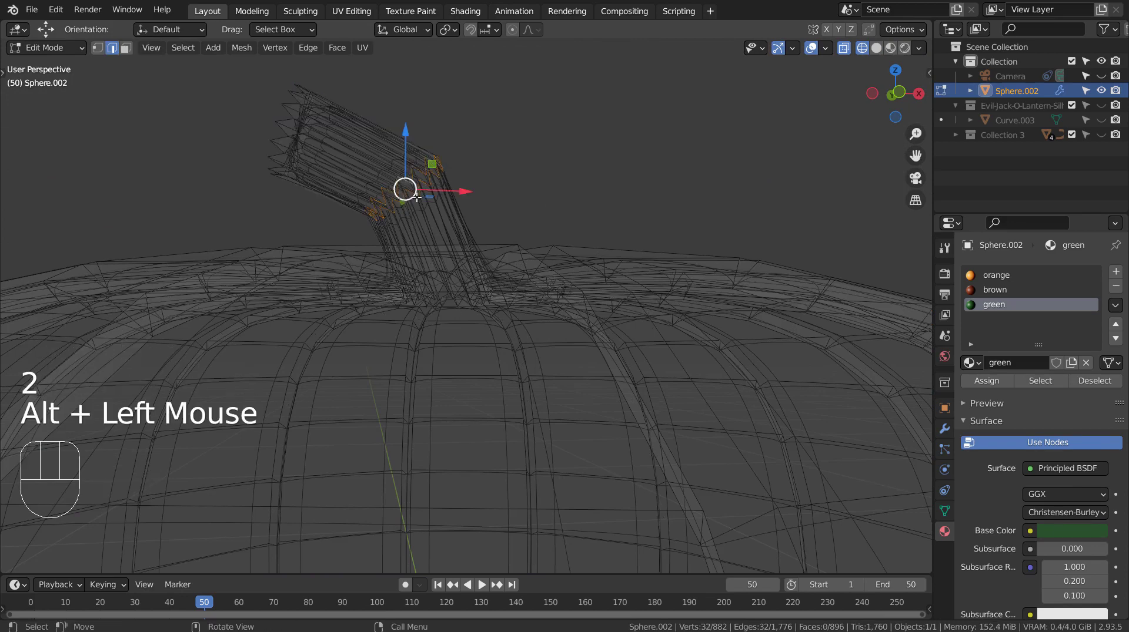
# - Try to enlarge the stem's bend loop without proportional editing and undo the scaling
pyautogui.moveTo(418, 197); pyautogui.dragTo(419, 196, button='middle')
pyautogui.press('KP_1')
pyautogui.press('s')
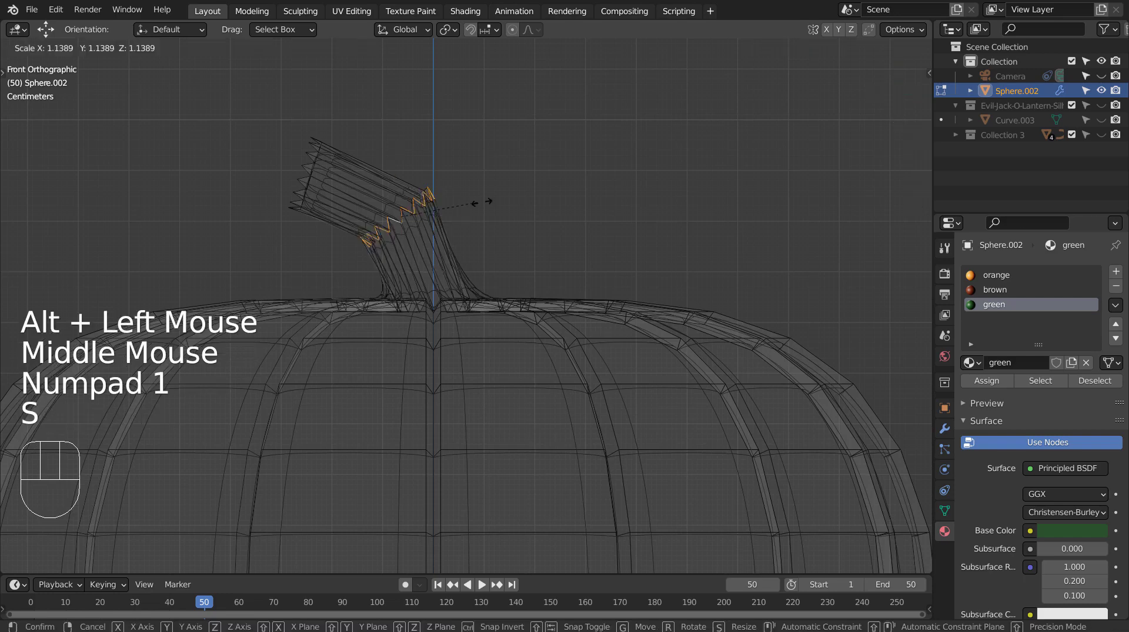
pyautogui.click(487, 156)
pyautogui.hotkey('ctrl', 'z')
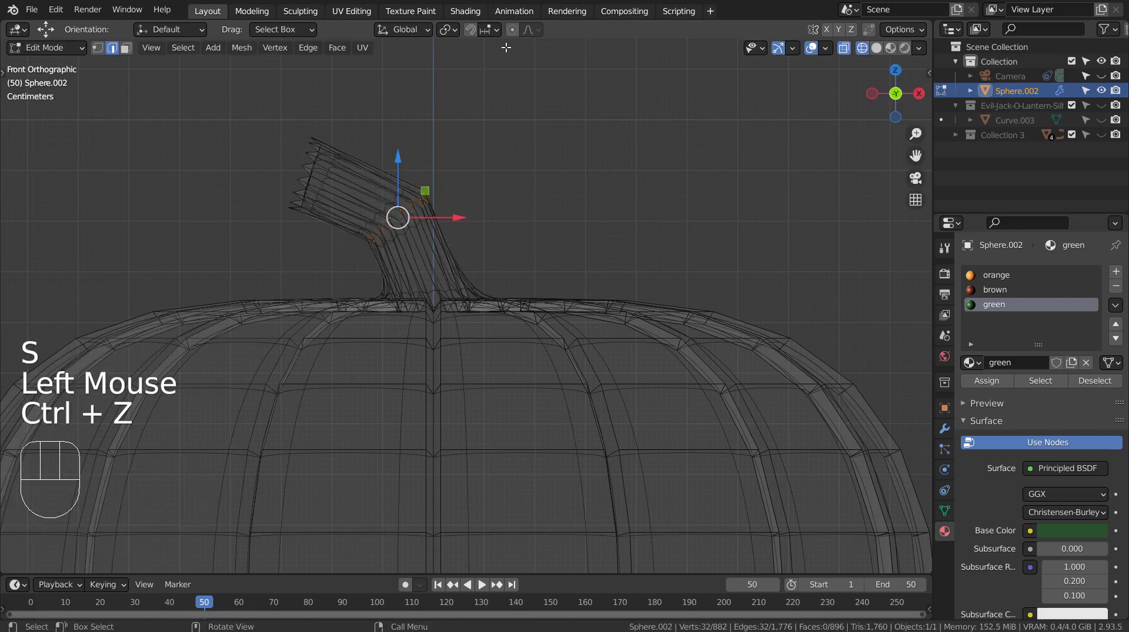
# - Enable proportional editing and scale the stem's bend loop up about 1.35 times with a proportional size of about 0.24
pyautogui.click(508, 42)
pyautogui.click(512, 32)
pyautogui.hotkey('ctrl', 'z')
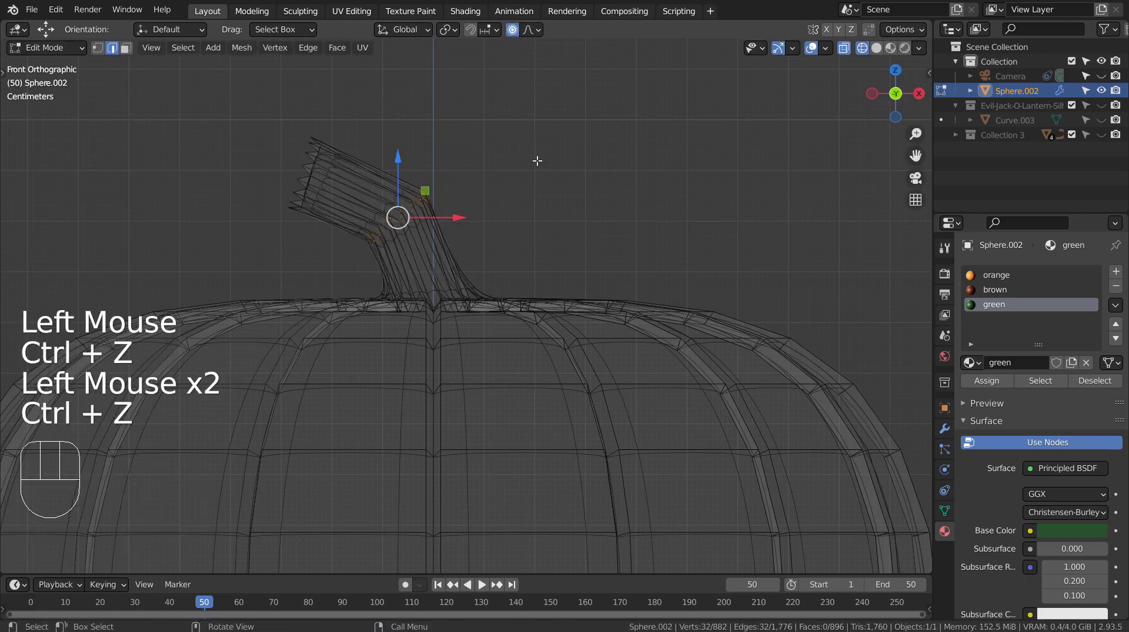
pyautogui.press('s')
pyautogui.scroll(9, 558, 122)
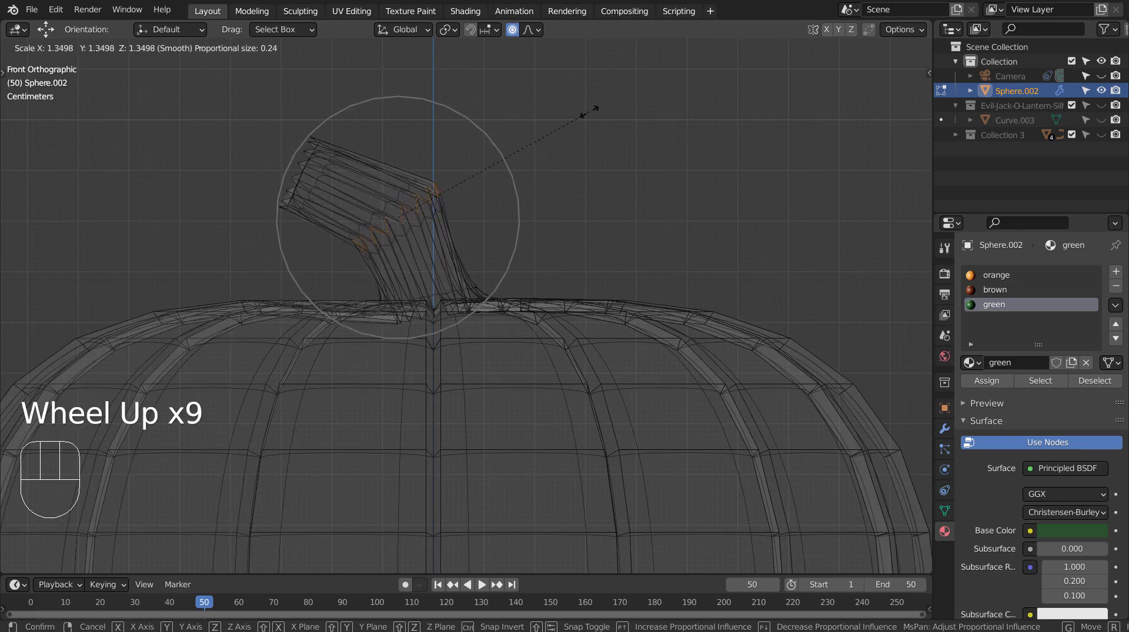
pyautogui.click(591, 112)
pyautogui.press('Tab')
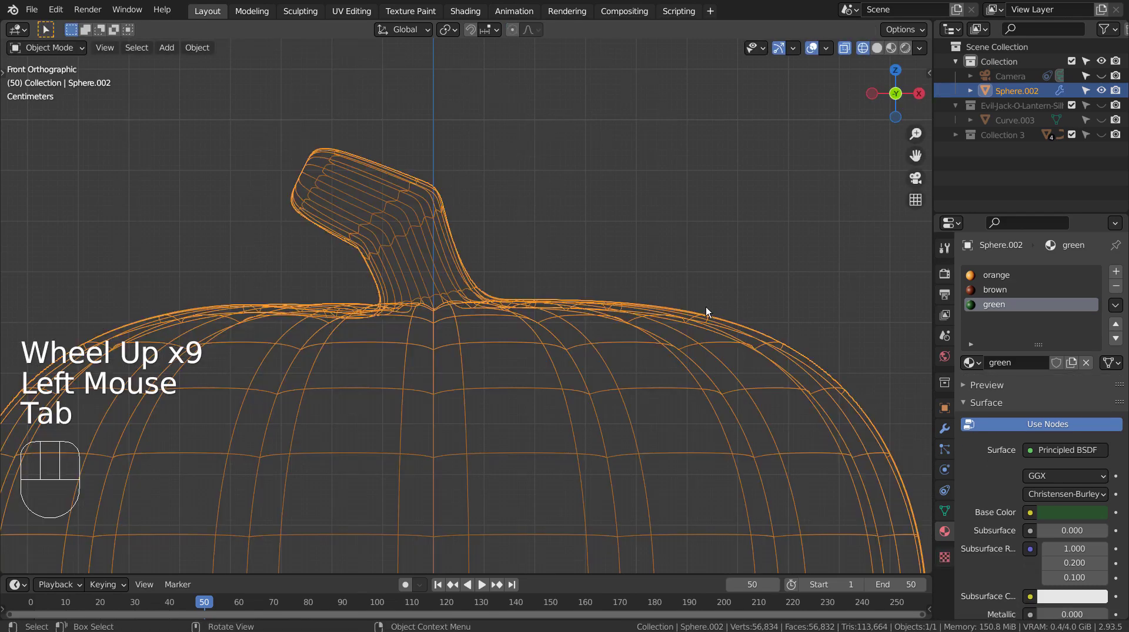
# - Deselect the pumpkin and inspect its stem and body in Material Preview shading
pyautogui.click(643, 252)
pyautogui.hotkey('shift', 'z')
pyautogui.scroll(-2, 643, 249)
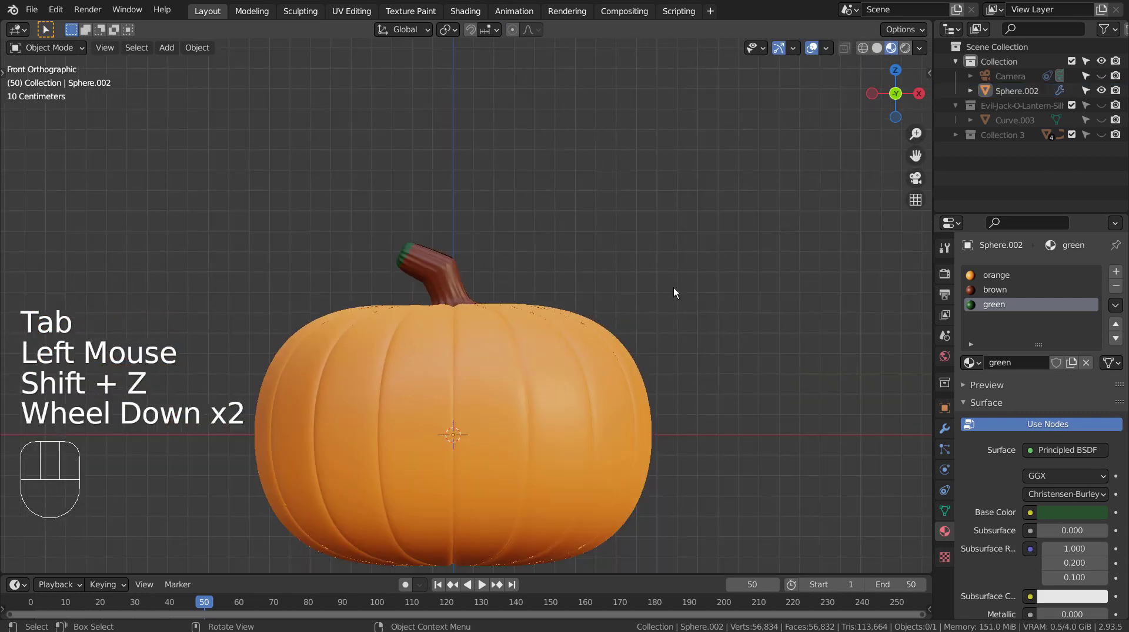
pyautogui.click(732, 341)
pyautogui.moveTo(732, 341); pyautogui.dragTo(675, 385, button='middle')
# - Clear the mesh selection and randomly select pumpkin vertices with a ratio of 0.500 and random seed 1
pyautogui.press('Tab')
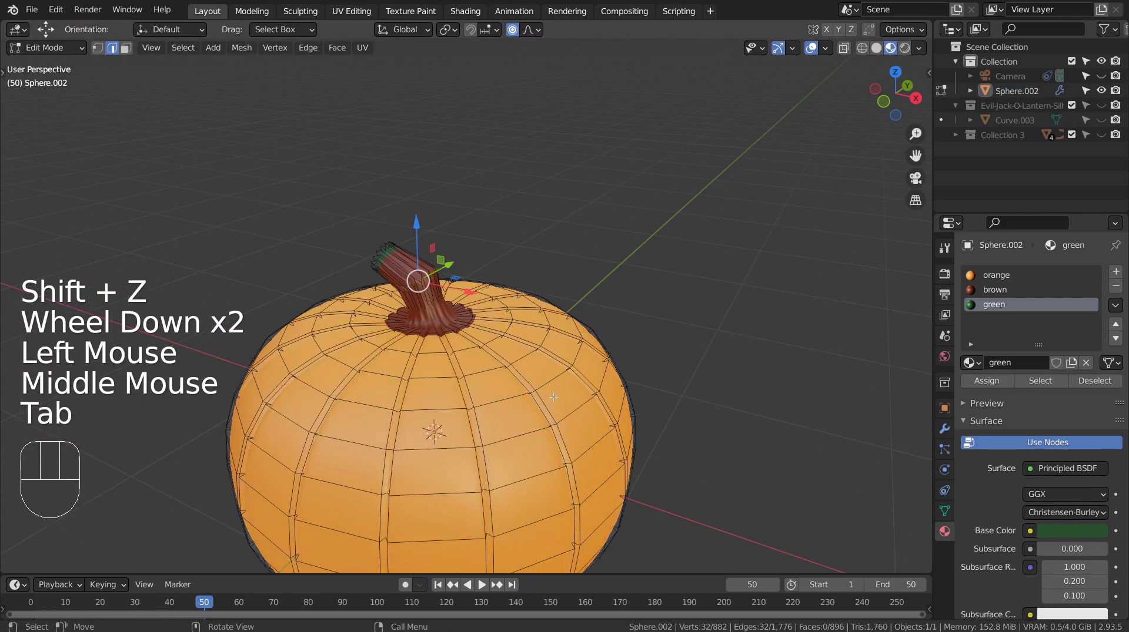
pyautogui.press('1')
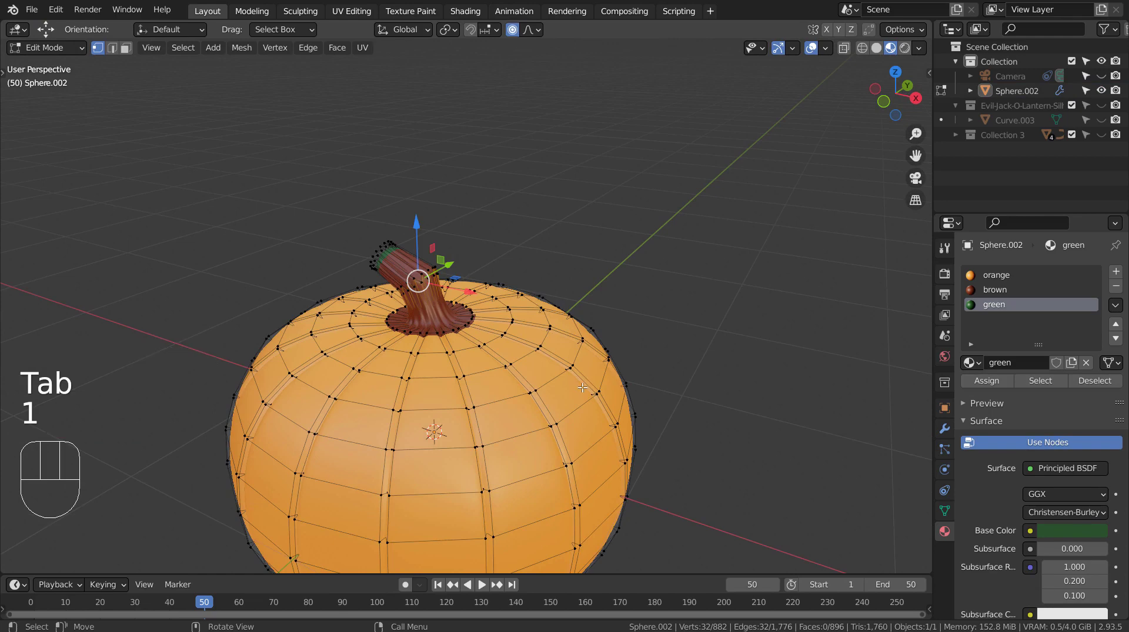
pyautogui.click(226, 75)
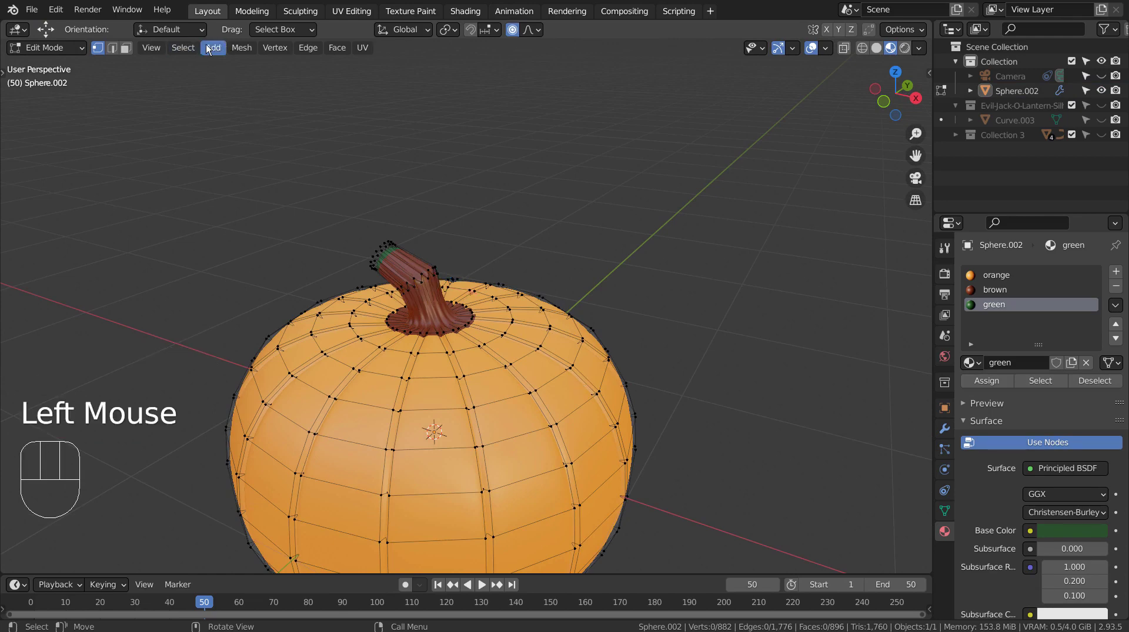
pyautogui.click(183, 47)
pyautogui.click(260, 152)
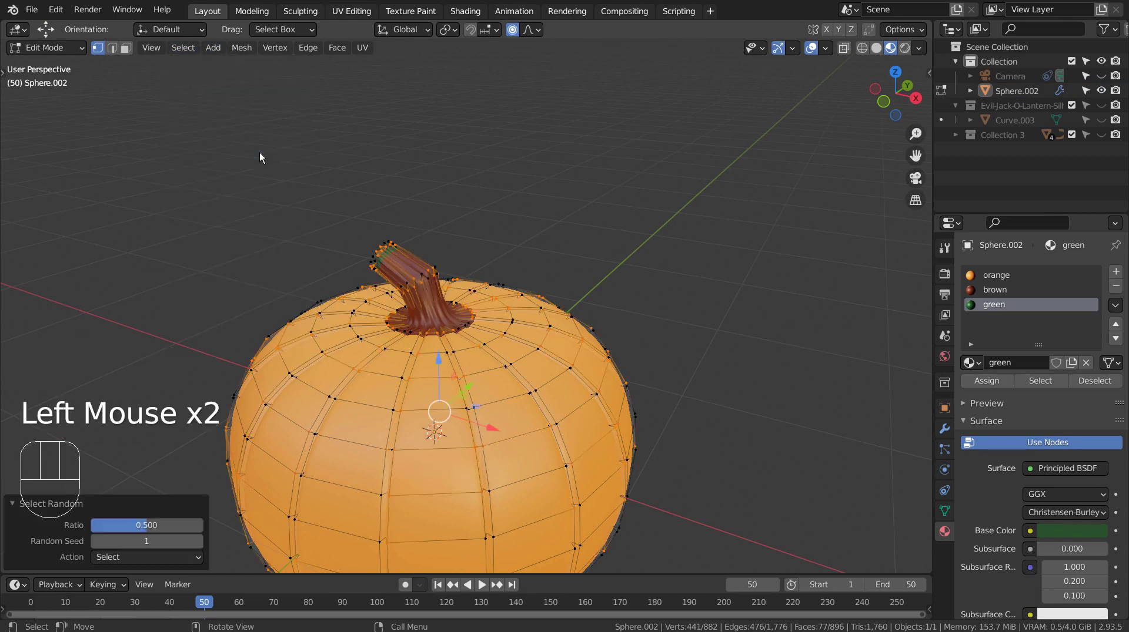
# - Set the random selection ratio of the pumpkin's vertices to 0.1
pyautogui.click(180, 522)
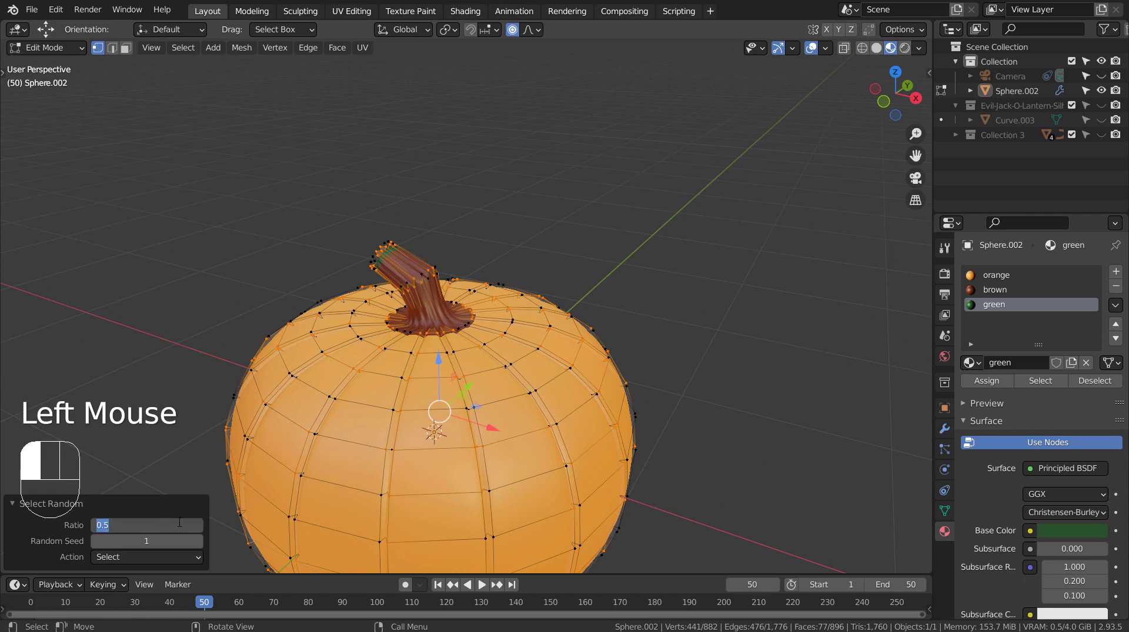
pyautogui.write('0.1')
pyautogui.press('Return')
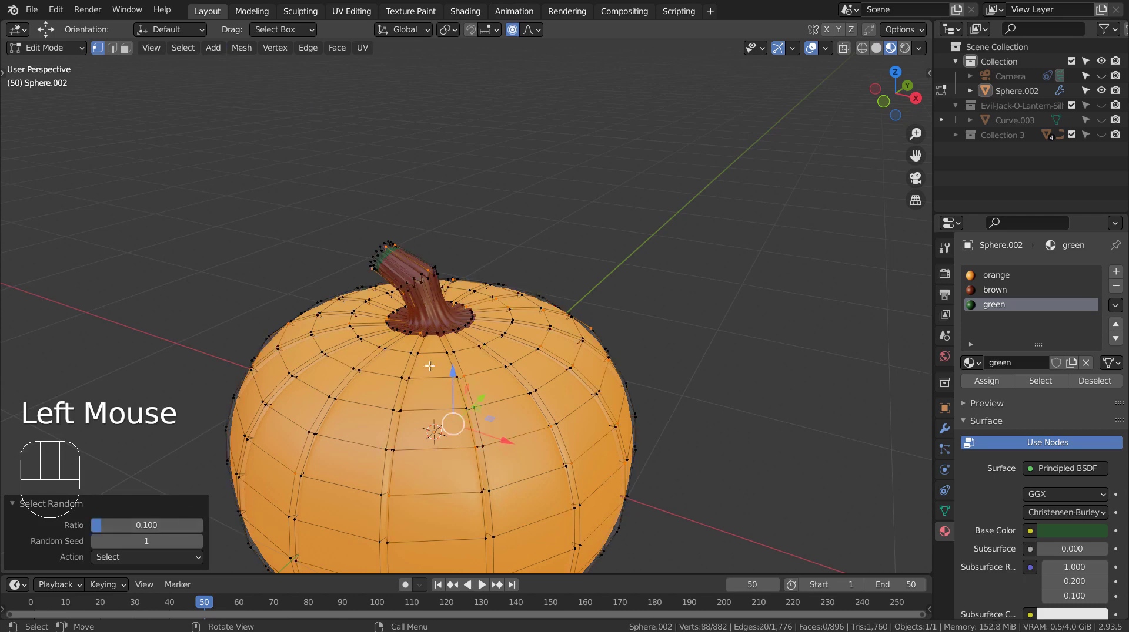
# - Scale the randomly selected pumpkin vertices with proportional editing to about 0.96 and return to Object Mode in front view
pyautogui.moveTo(430, 365); pyautogui.dragTo(571, 302, button='middle')
pyautogui.press('KP_1')
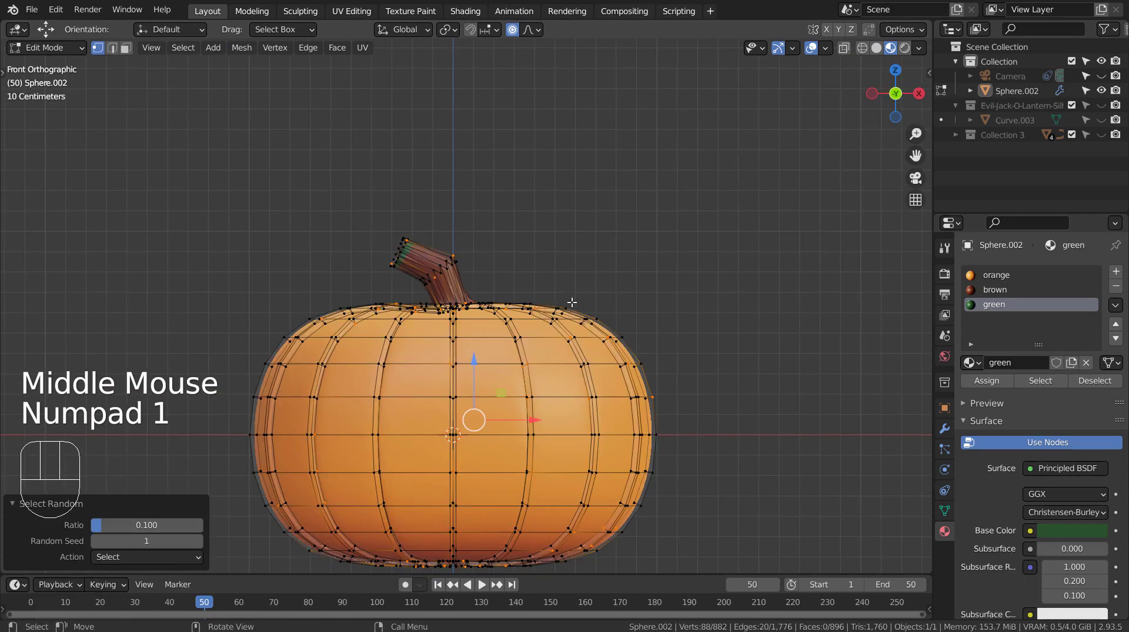
pyautogui.press('s')
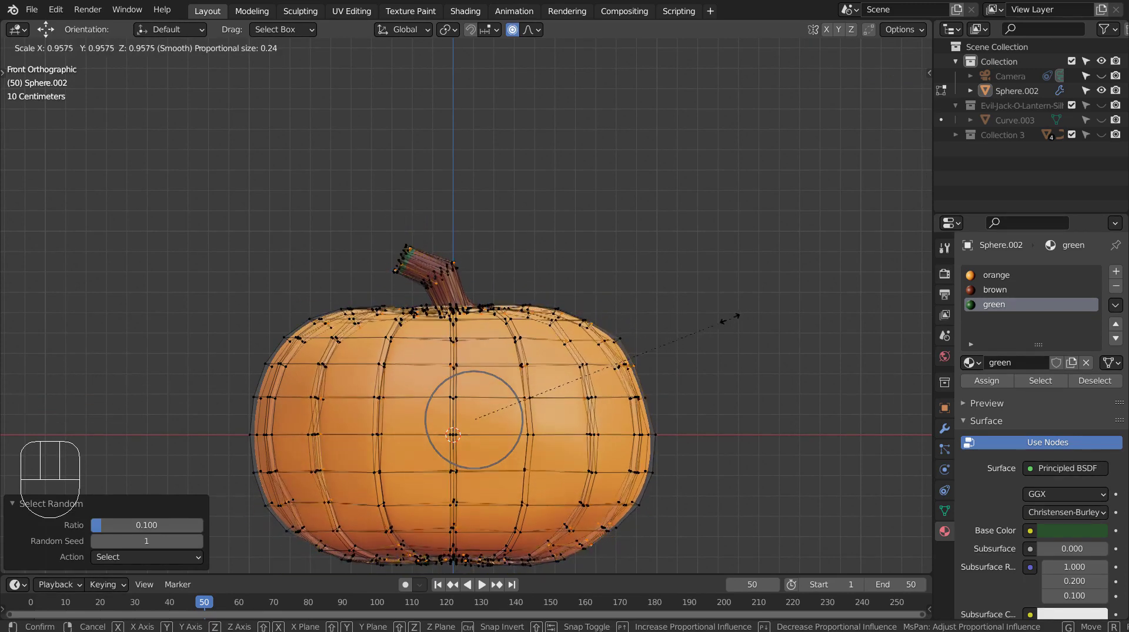
pyautogui.click(725, 320)
pyautogui.press('Tab')
pyautogui.moveTo(745, 324)
pyautogui.mouseDown(button='middle')
pyautogui.moveTo(692, 365)
pyautogui.moveTo(535, 312)
pyautogui.moveTo(637, 271)
pyautogui.moveTo(747, 296)
pyautogui.moveTo(736, 309)
pyautogui.mouseUp(button='middle')
pyautogui.press('KP_1')
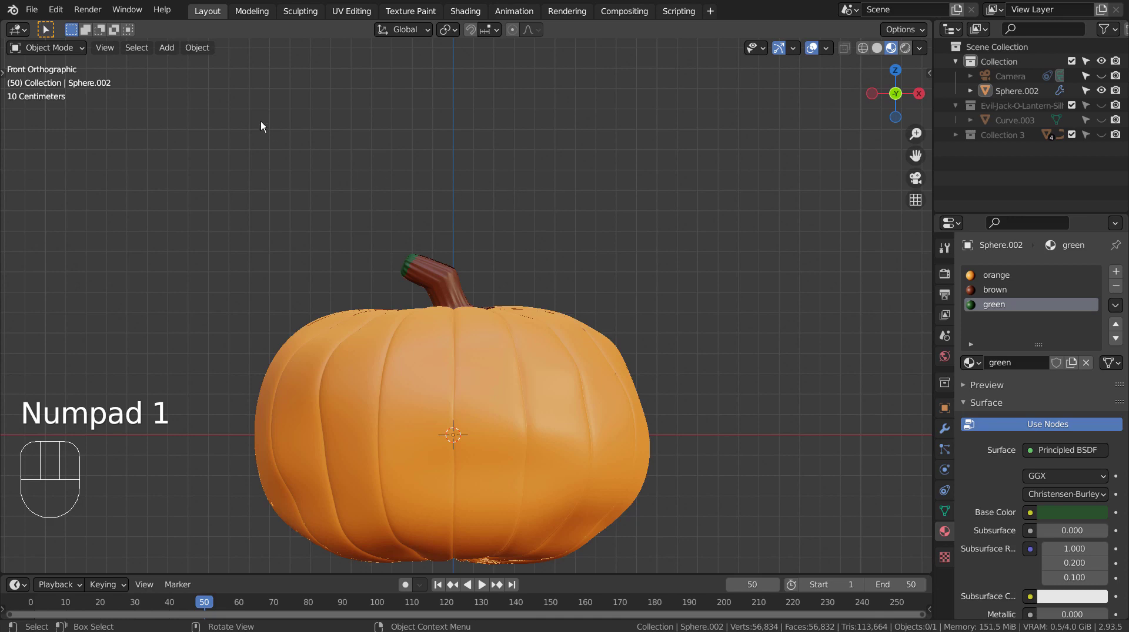
# - Save the file and import the Evil-Jack-O-Lantern-Silhouette SVG
pyautogui.hotkey('ctrl', 's')
pyautogui.click(33, 11)
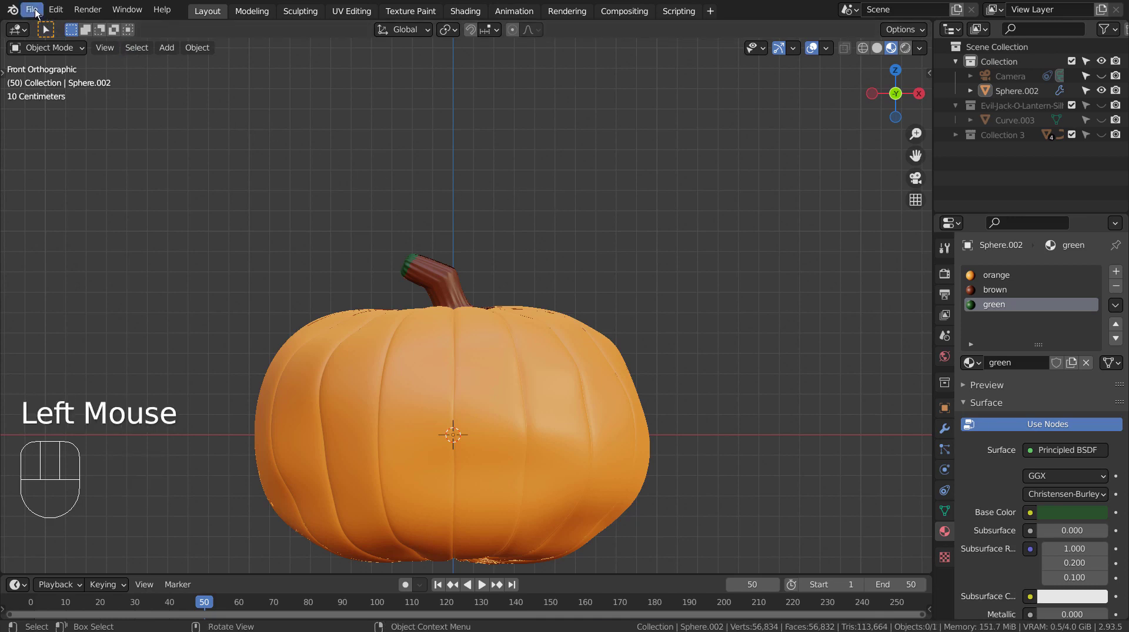
pyautogui.moveTo(36, 12); pyautogui.dragTo(250, 265)
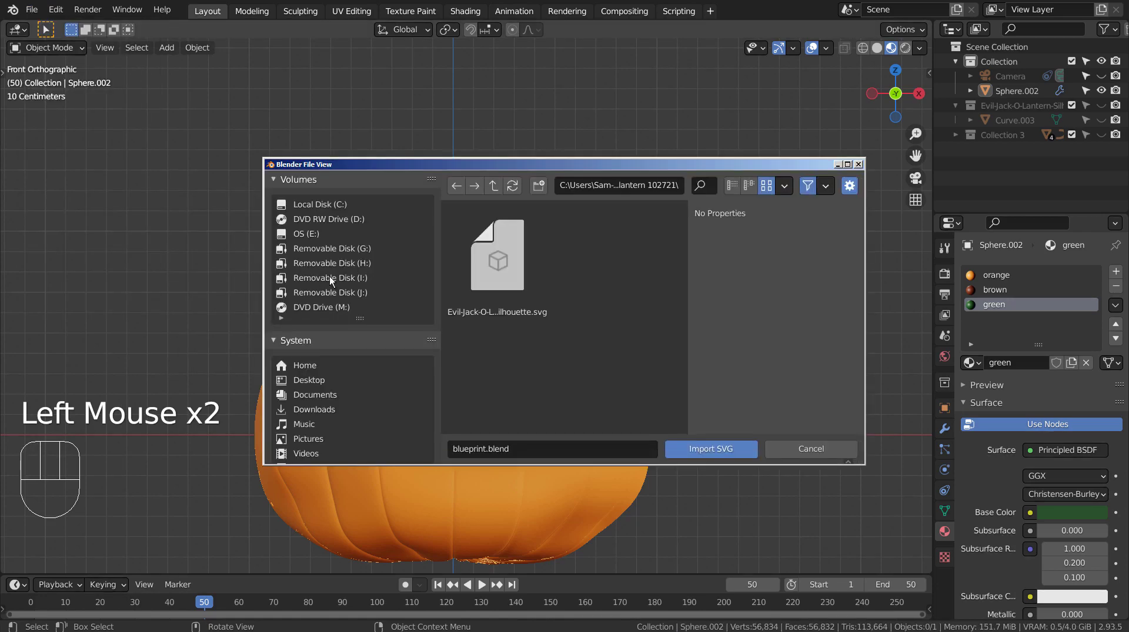
pyautogui.doubleClick(487, 277)
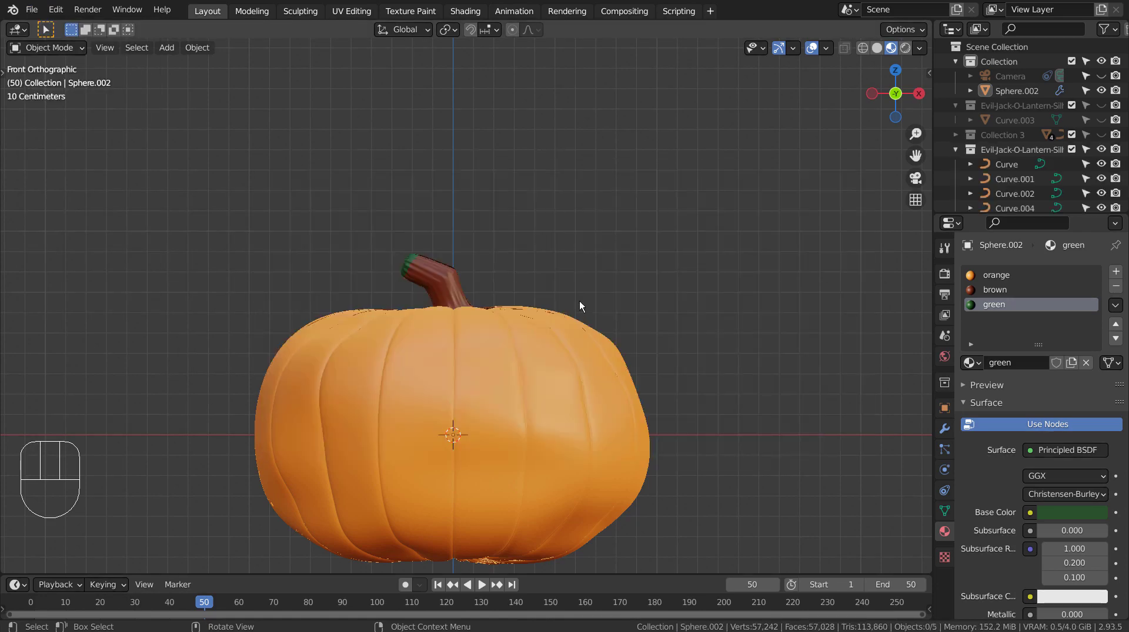
# - In wireframe shading, select all curves of the imported silhouette collection and join them into one object with an eye curve active
pyautogui.hotkey('shift', 'z')
pyautogui.moveTo(670, 372); pyautogui.dragTo(657, 389, button='middle')
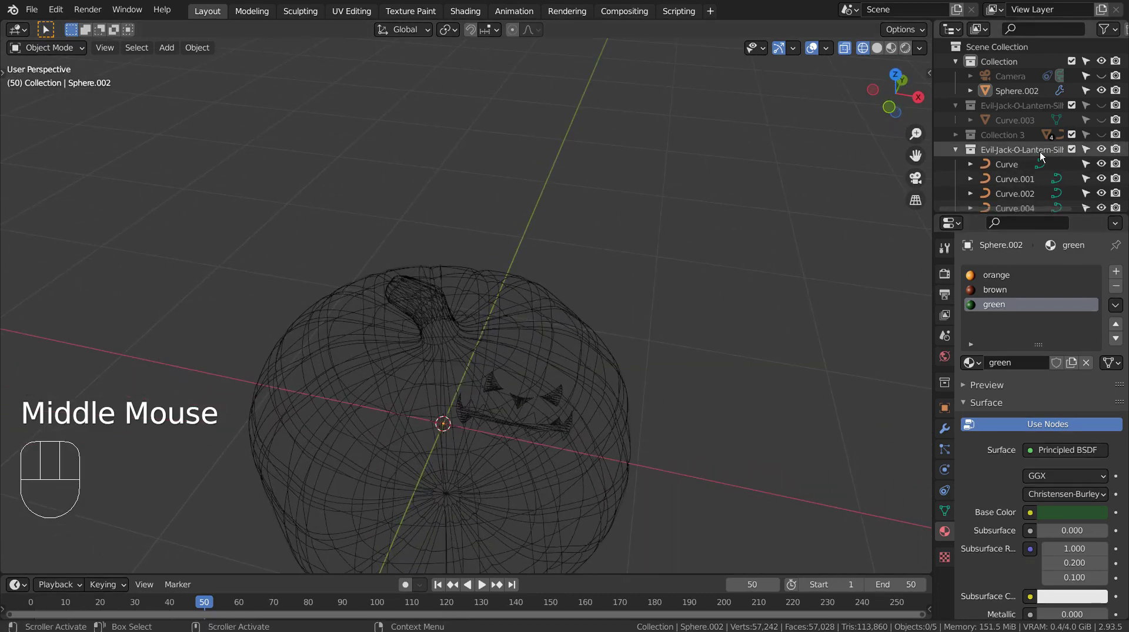
pyautogui.scroll(-1, 1039, 155)
pyautogui.click(1024, 145)
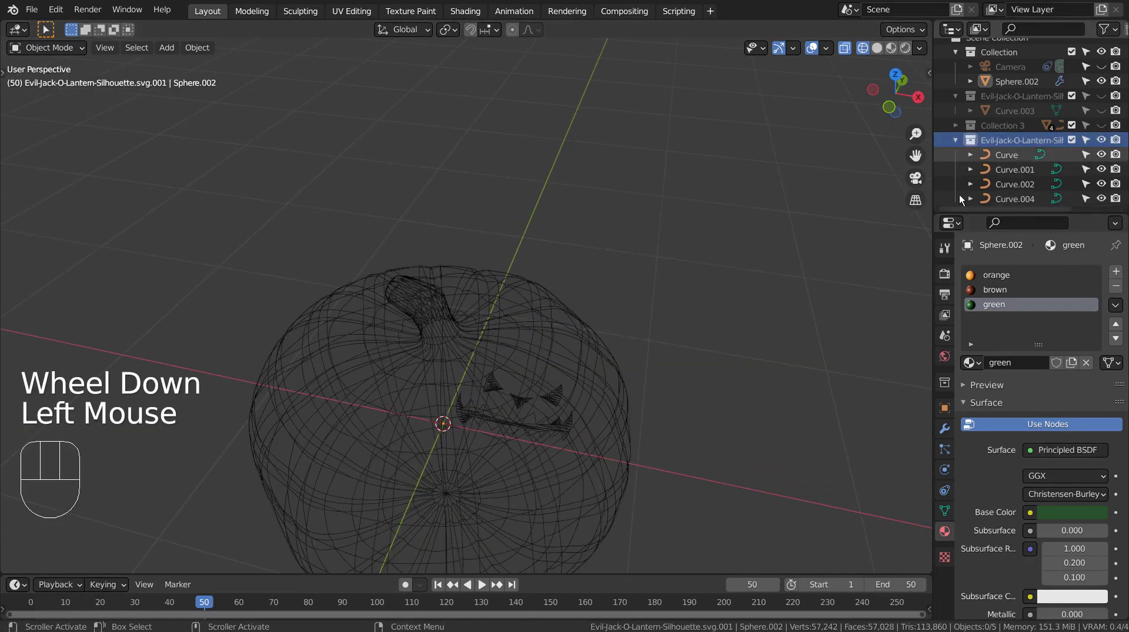
pyautogui.rightClick(1002, 140)
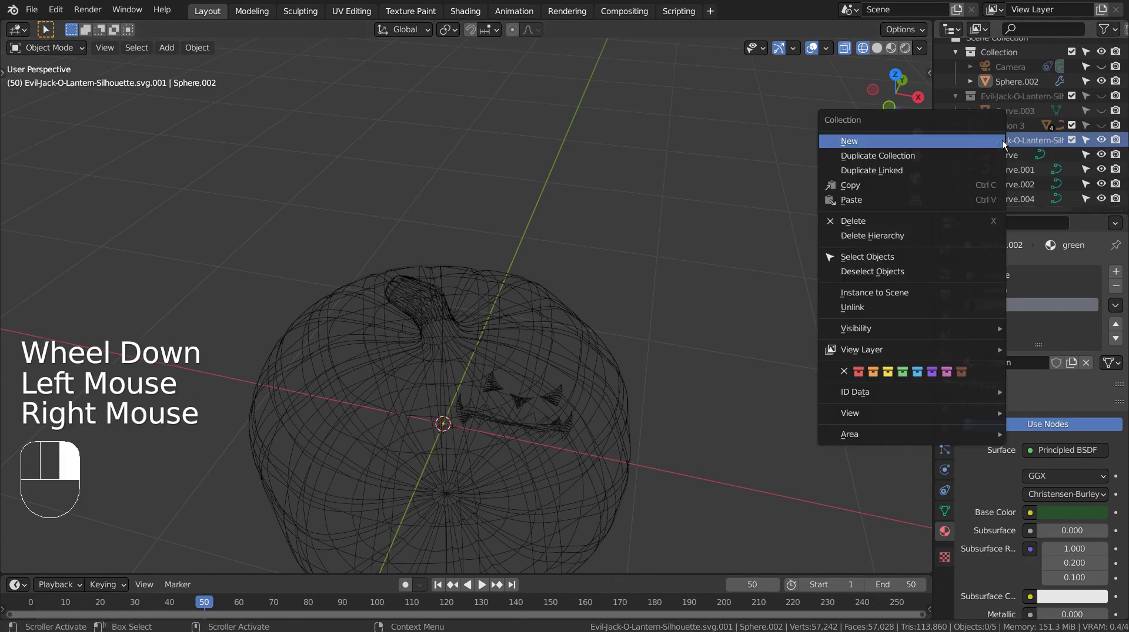
pyautogui.click(918, 256)
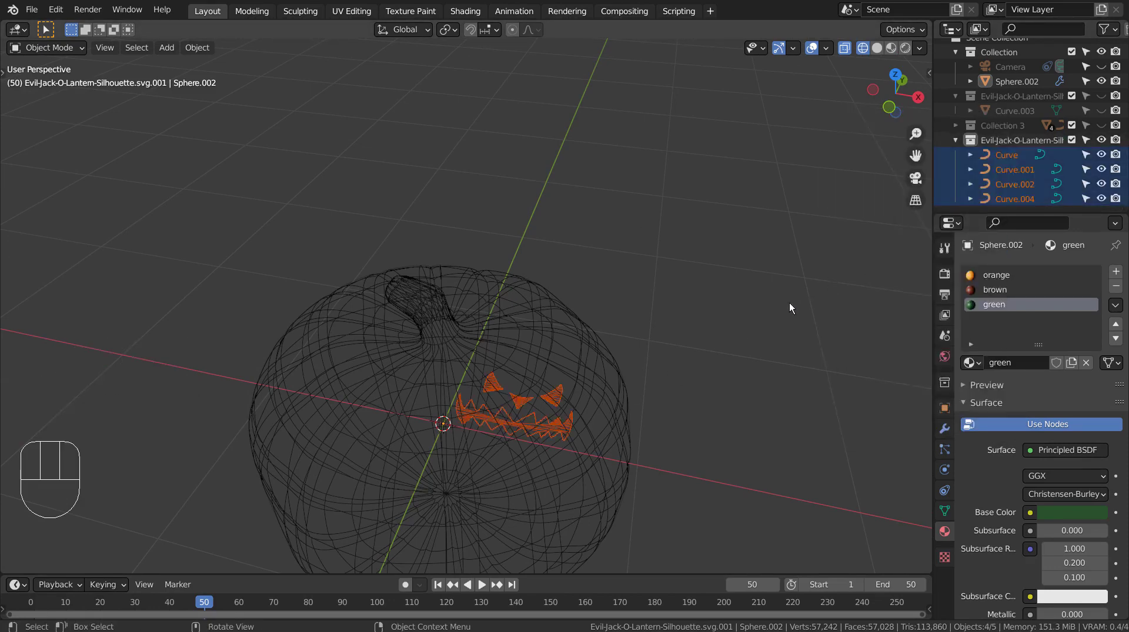
pyautogui.hotkey('ctrl', 'j')
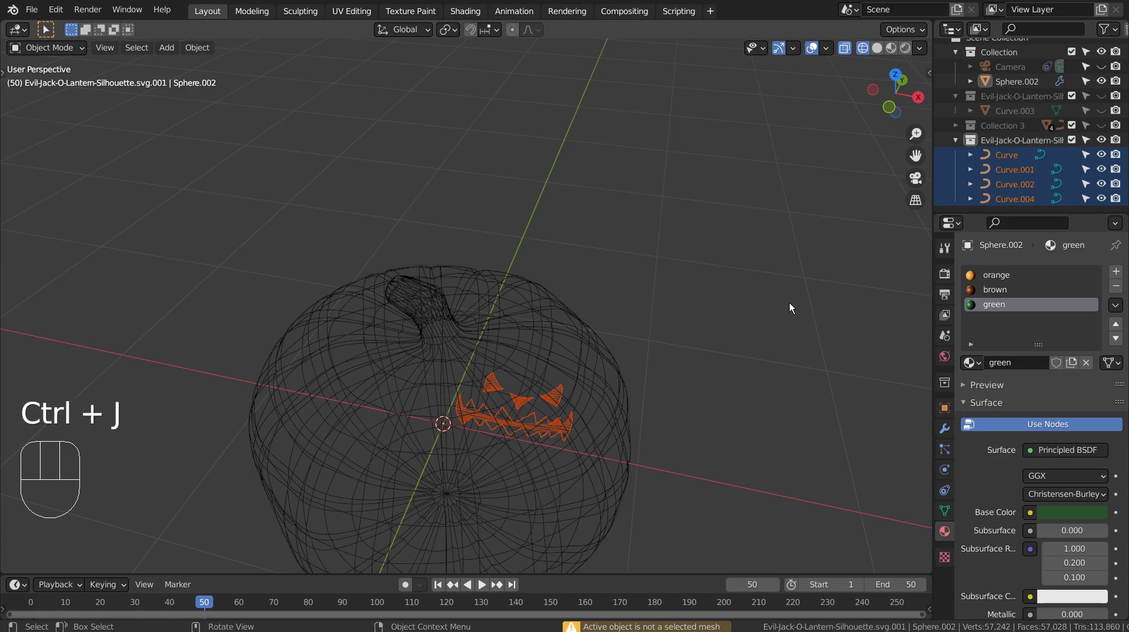
pyautogui.scroll(3, 773, 330)
pyautogui.keyDown('shift'); pyautogui.moveTo(774, 329); pyautogui.dragTo(590, 184, button='middle'); pyautogui.keyUp('shift')
pyautogui.scroll(2, 601, 155)
pyautogui.keyDown('shift'); pyautogui.click(530, 126); pyautogui.keyUp('shift')
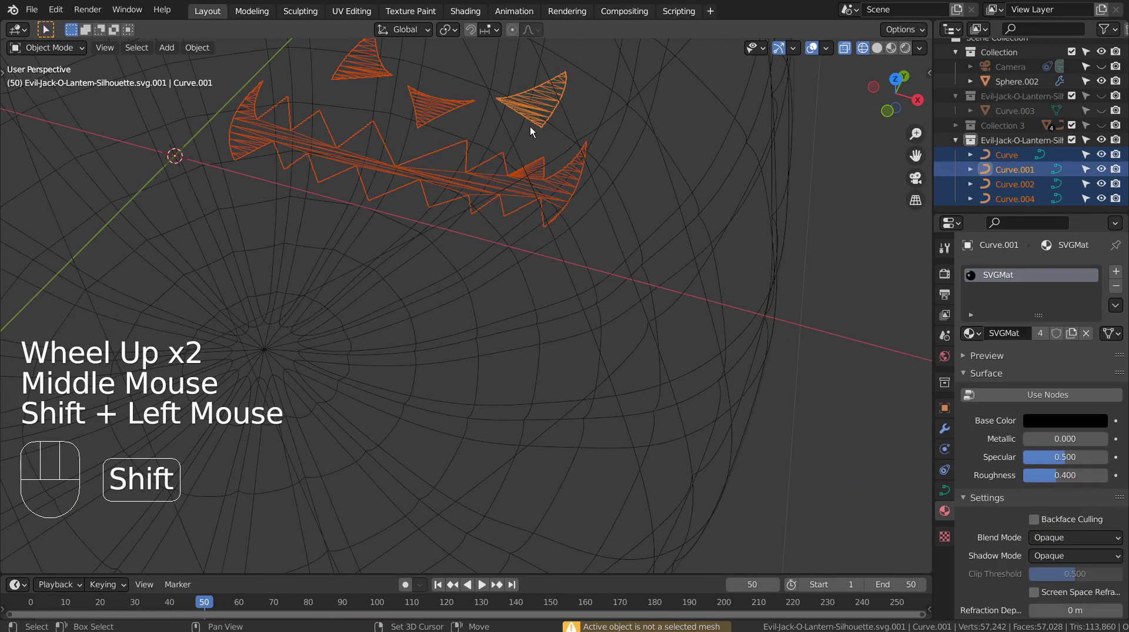
pyautogui.hotkey('ctrl', 'j')
# - Rotate the joined face curve 90° about the X axis
pyautogui.press('r')
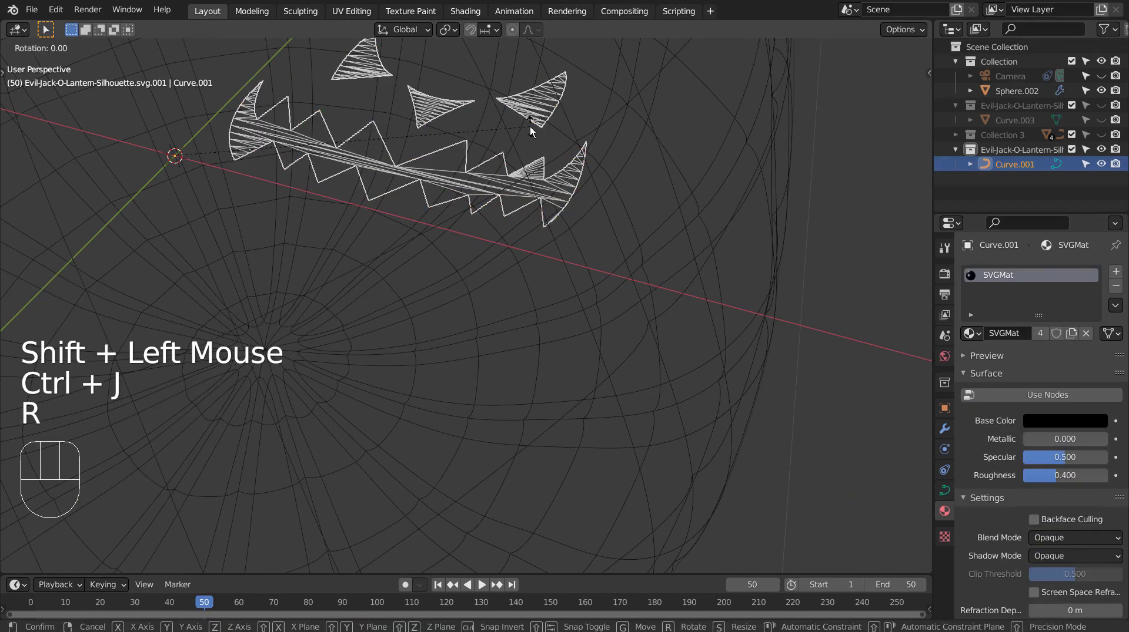
pyautogui.press('x')
pyautogui.press('9')
pyautogui.press('0')
pyautogui.press('Return')
# - In front view, move the face curve about -0.36 m in X and -0.20 m in Z, and scale it up about 2.05 times
pyautogui.press('KP_1')
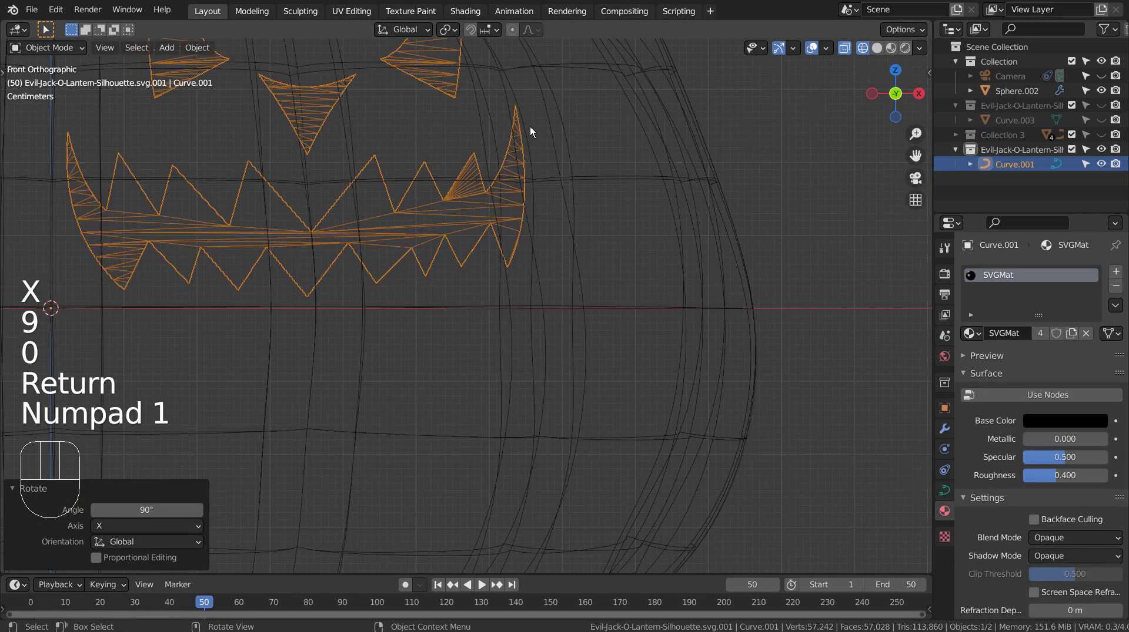
pyautogui.scroll(-3, 531, 125)
pyautogui.press('g')
pyautogui.click(534, 311)
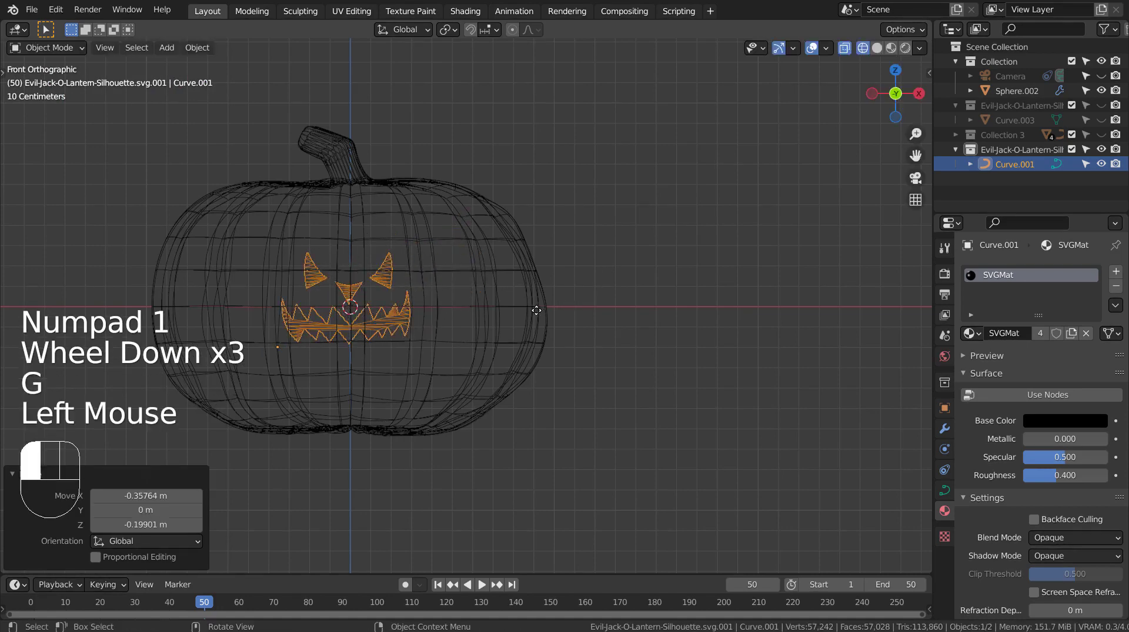
pyautogui.press('s')
pyautogui.click(782, 295)
# - Centre the face curve on the pumpkin and scale it to about 0.88 of its size, then fine-adjust its position
pyautogui.press('g')
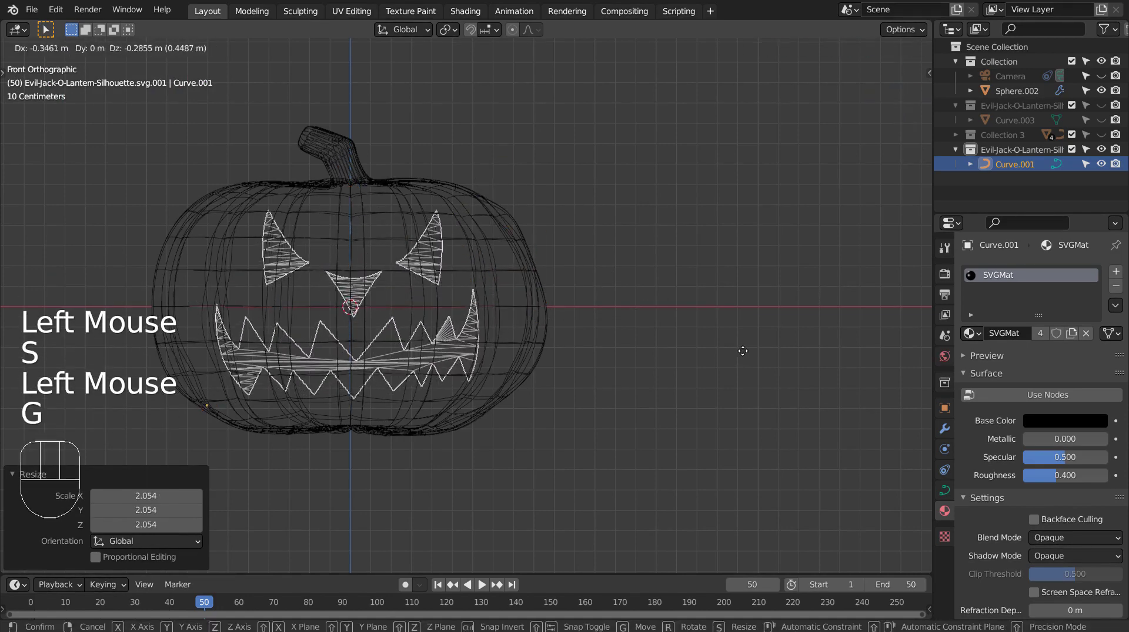
pyautogui.click(738, 353)
pyautogui.press('s')
pyautogui.click(702, 355)
pyautogui.press('g')
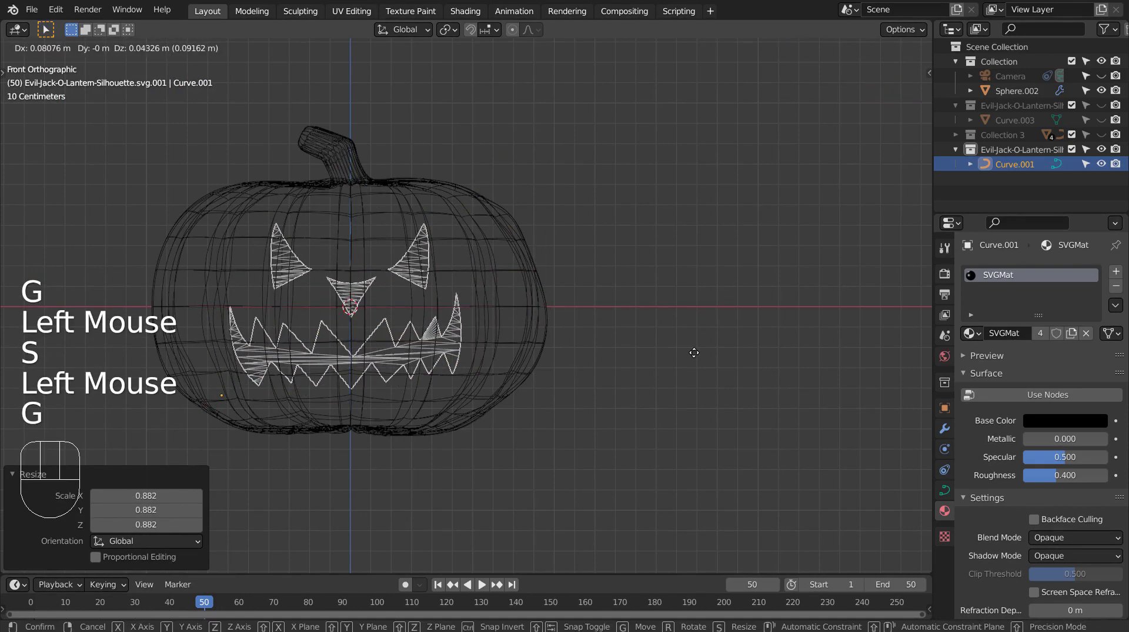
pyautogui.click(699, 354)
# - Move the face curve about -1.67 m along the Y axis, out in front of the pumpkin
pyautogui.moveTo(718, 355); pyautogui.dragTo(608, 400, button='middle')
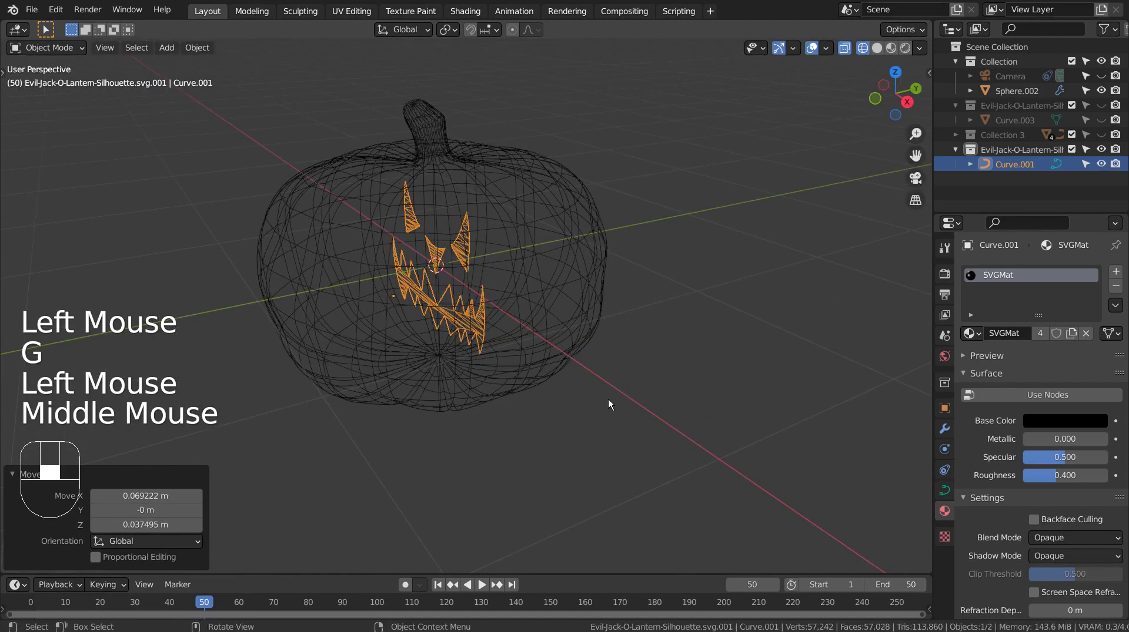
pyautogui.press('g')
pyautogui.press('y')
pyautogui.click(327, 419)
pyautogui.press('KP_1')
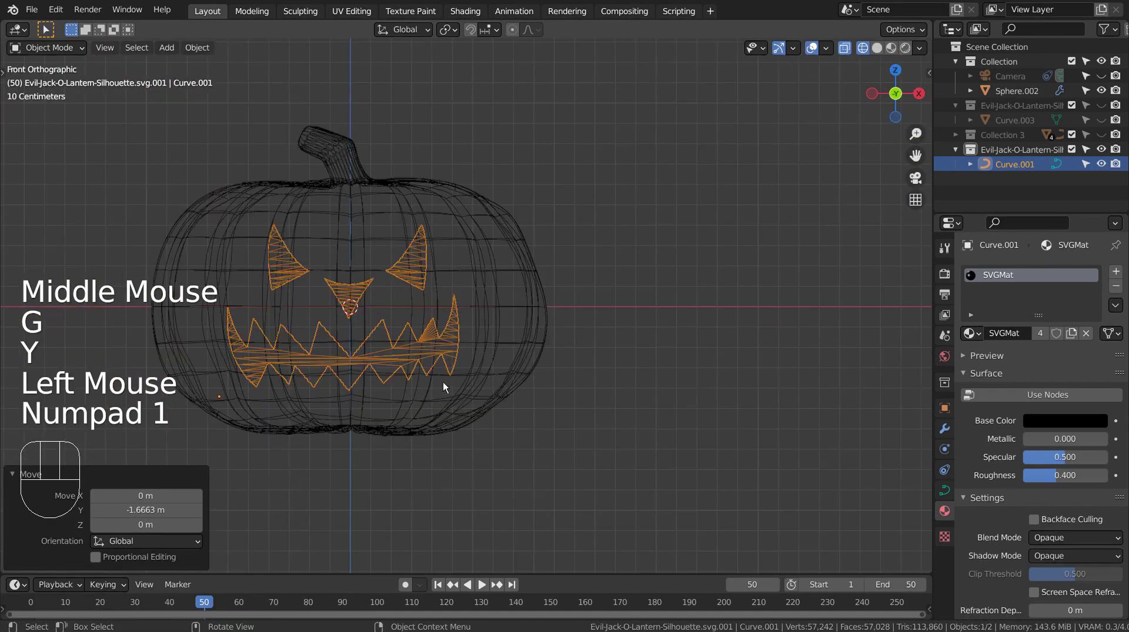
# - Convert the face curve to a mesh
pyautogui.rightClick(417, 277)
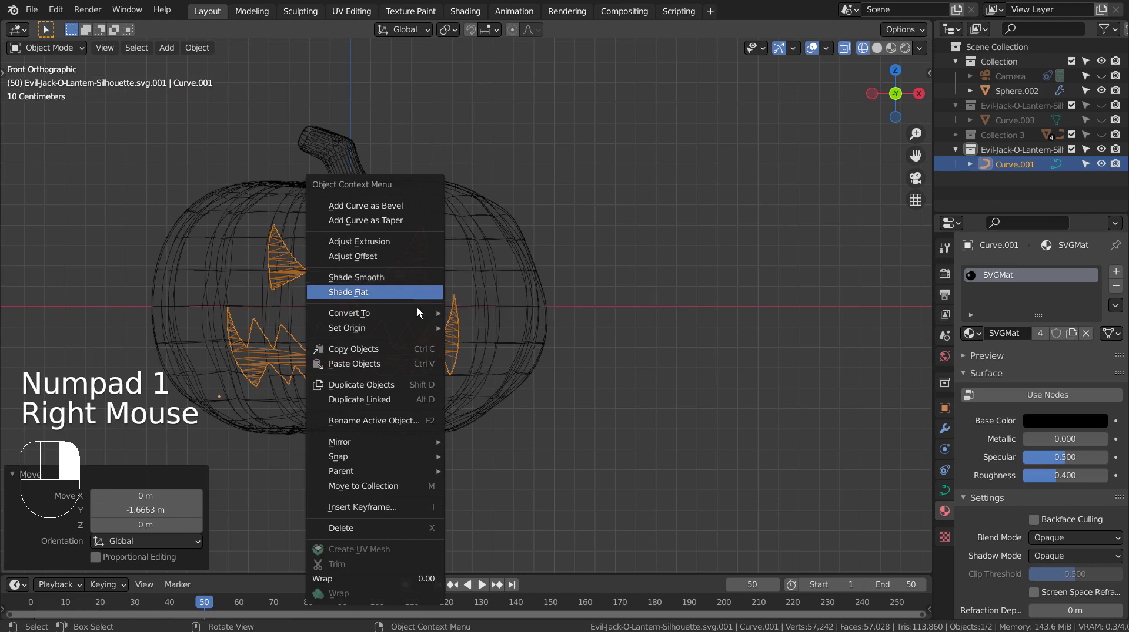
pyautogui.moveTo(417, 309)
pyautogui.click(500, 313)
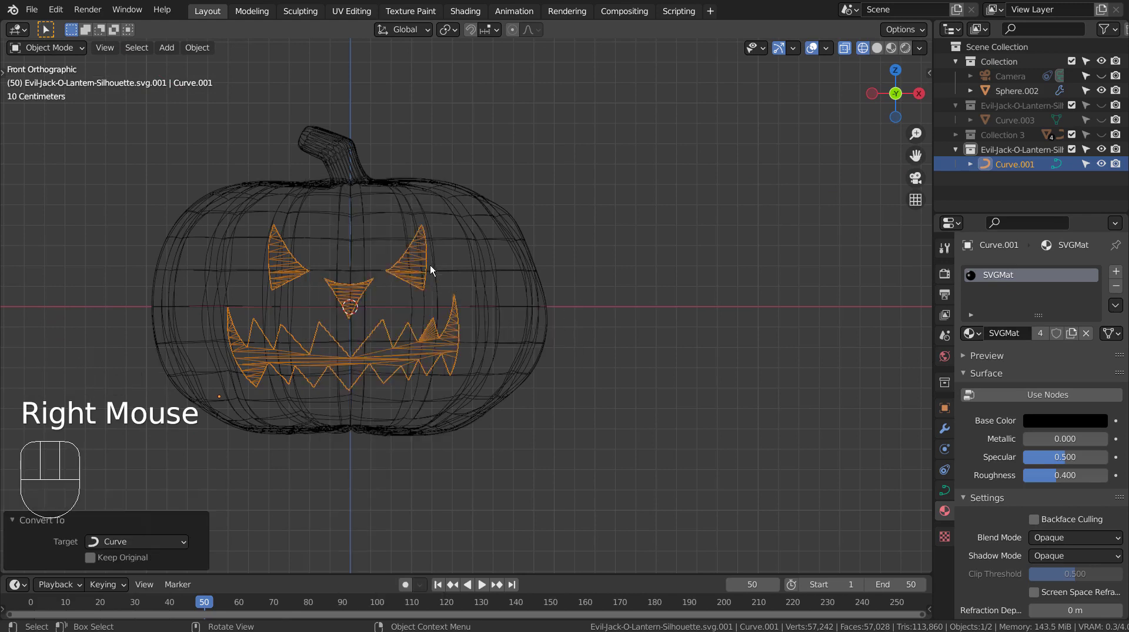
pyautogui.rightClick(409, 268)
pyautogui.click(470, 278)
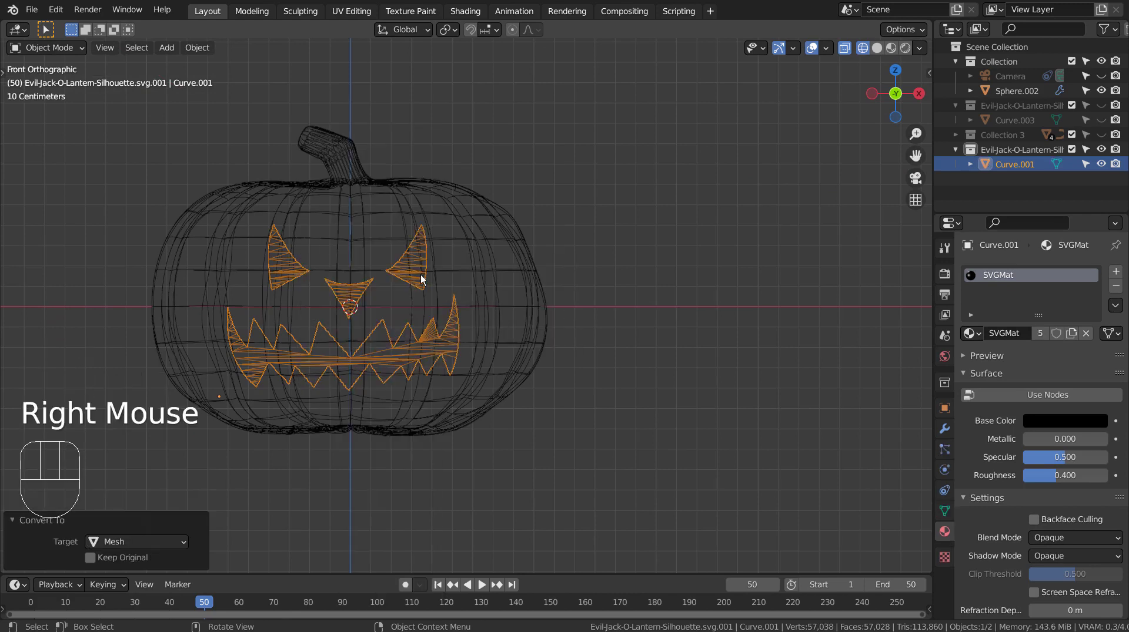
# - Convert the face mesh to a curve and back to a mesh to reduce it to outlines
pyautogui.rightClick(420, 275)
pyautogui.moveTo(419, 274)
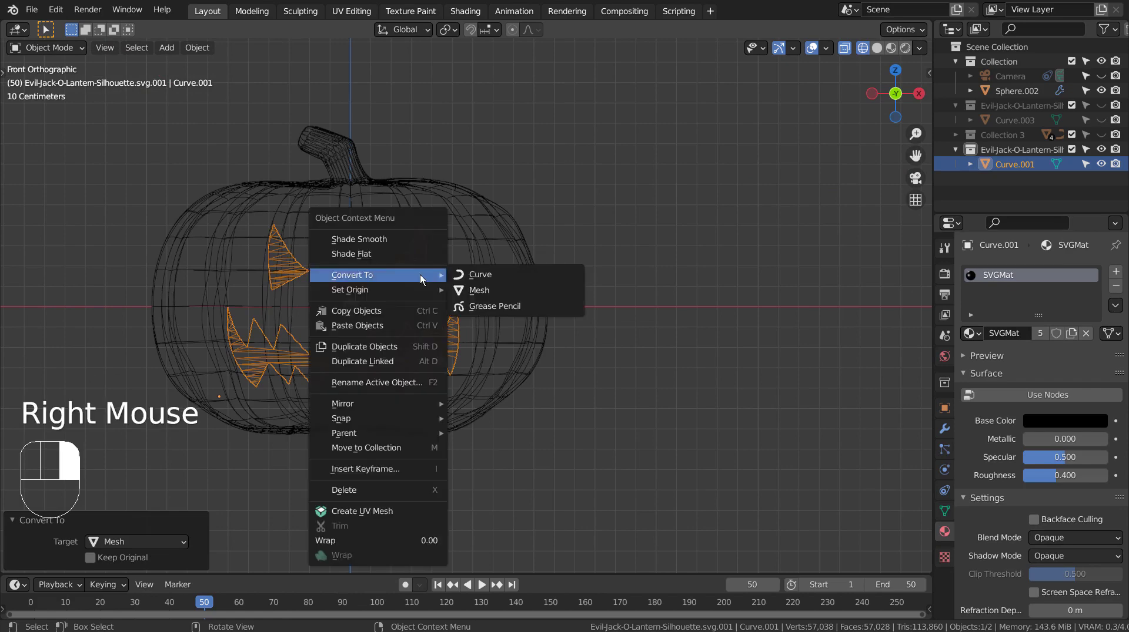
pyautogui.click(478, 278)
pyautogui.moveTo(579, 310); pyautogui.dragTo(549, 317, button='middle')
pyautogui.rightClick(175, 293)
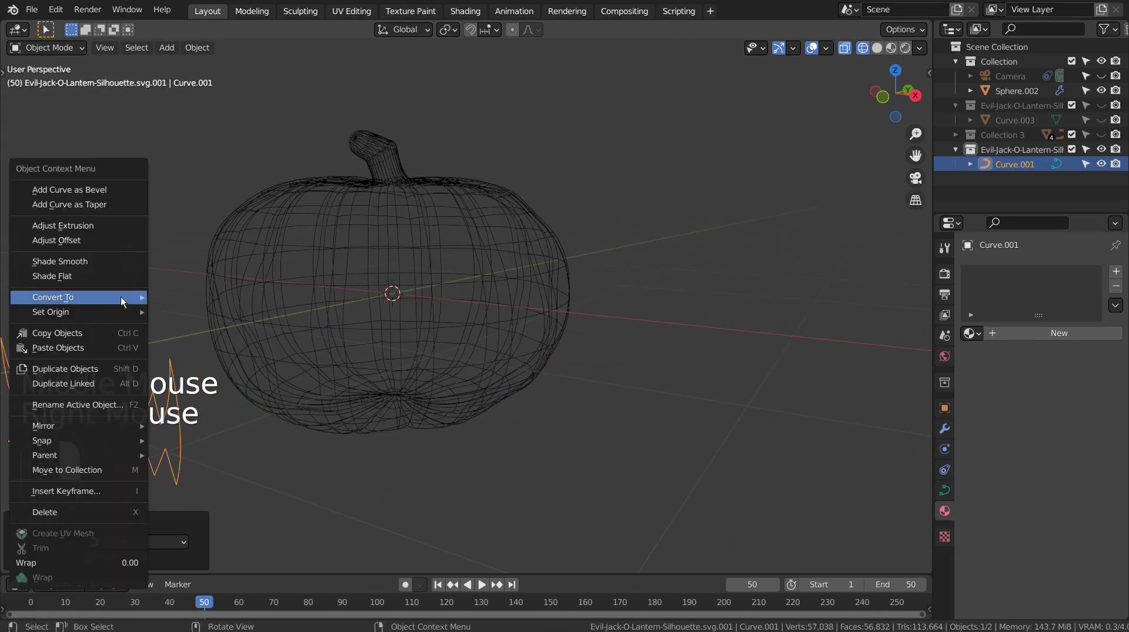
pyautogui.moveTo(144, 295)
pyautogui.click(175, 313)
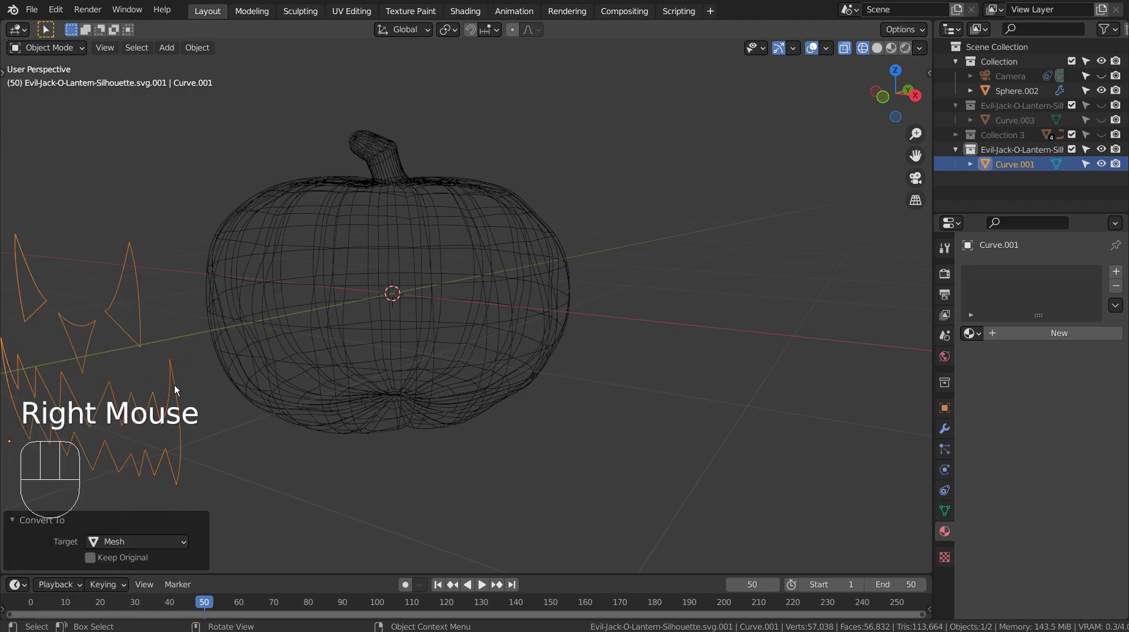
pyautogui.keyDown('shift'); pyautogui.click(415, 327); pyautogui.keyUp('shift')
pyautogui.press('KP_1')
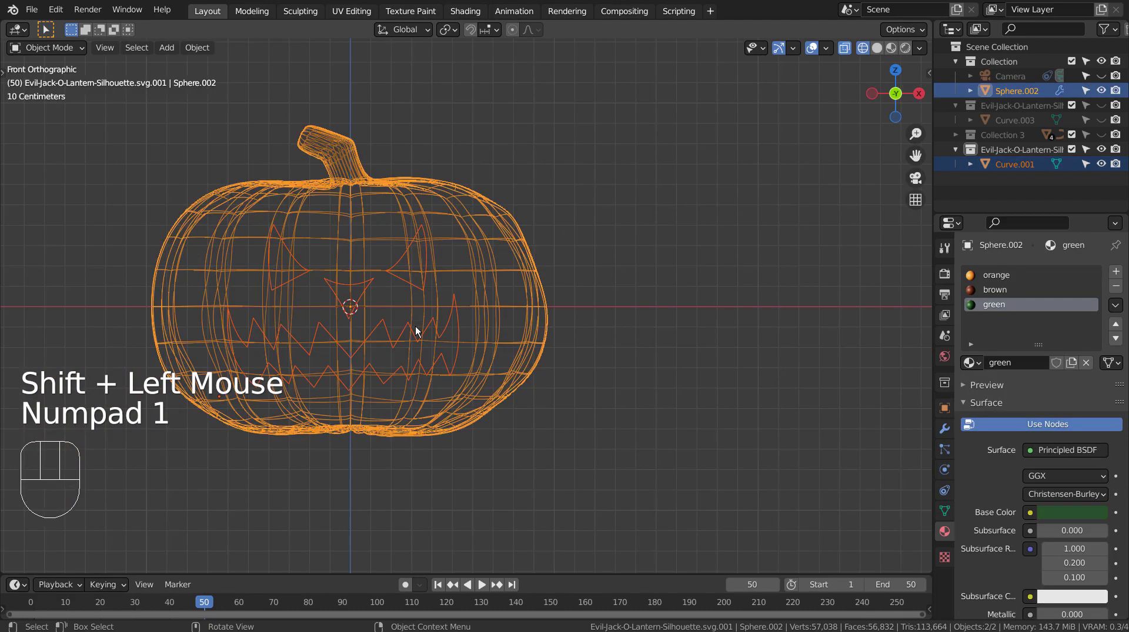
pyautogui.click(609, 326)
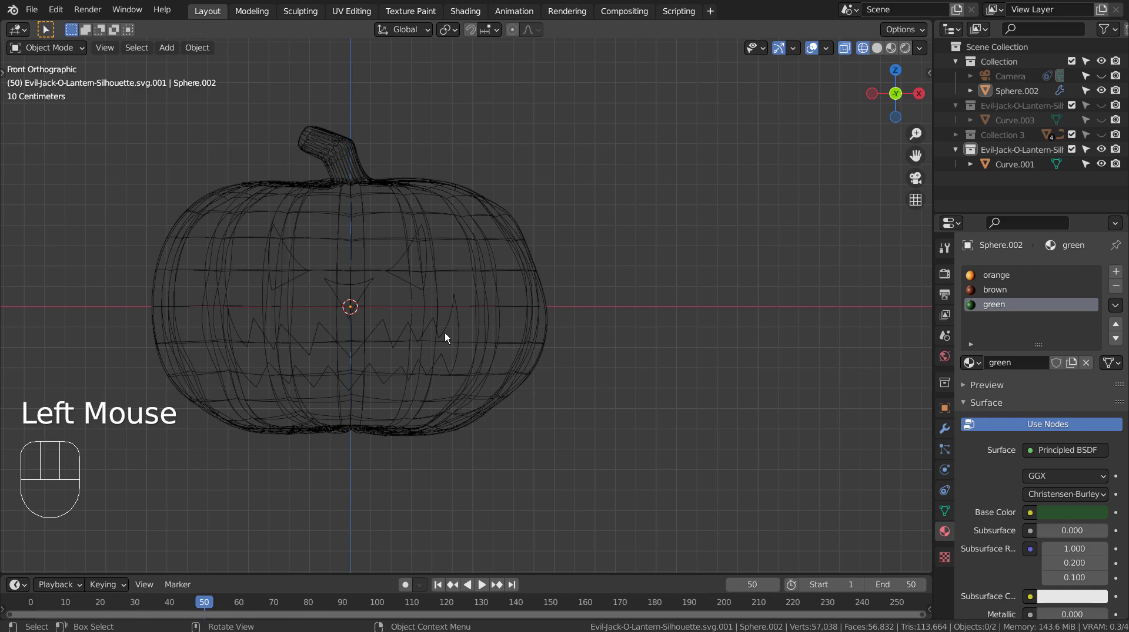
# - Switch to Material Preview shading and, in front view, select the face outline together with the pumpkin as active object
pyautogui.hotkey('shift', 'z')
pyautogui.click(419, 286)
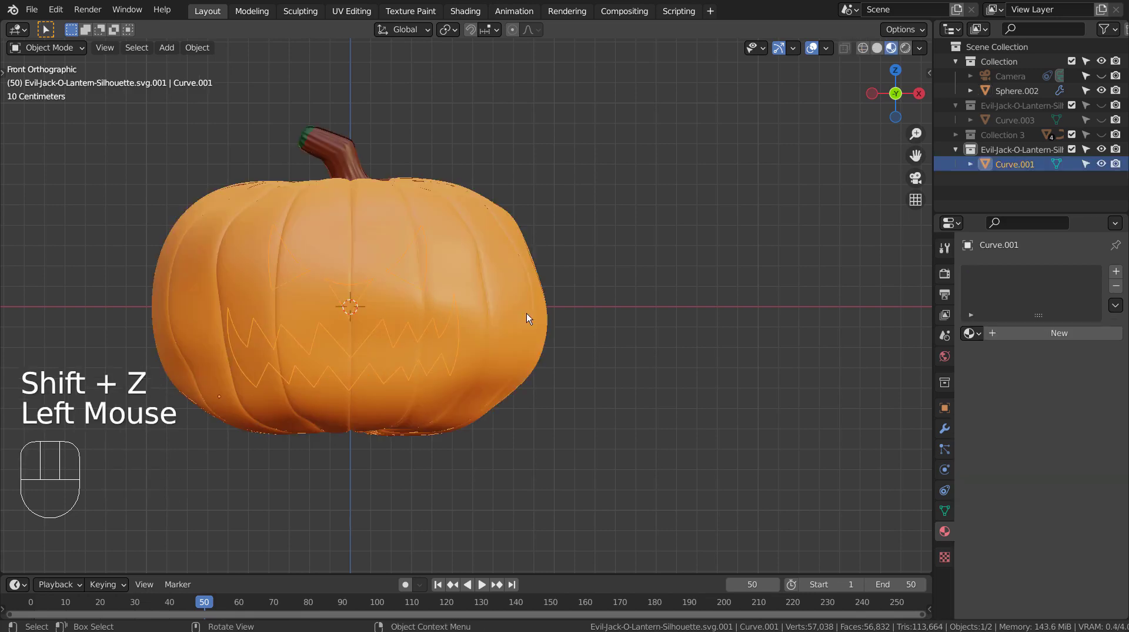
pyautogui.moveTo(527, 313); pyautogui.dragTo(526, 336, button='middle')
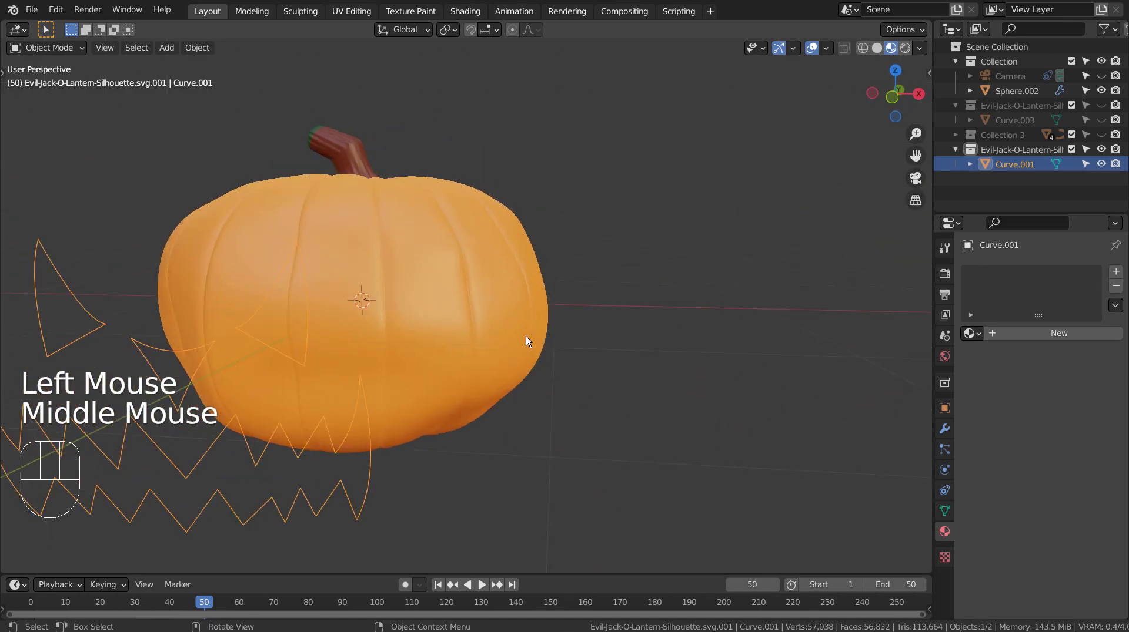
pyautogui.press('KP_1')
pyautogui.keyDown('shift'); pyautogui.click(500, 273); pyautogui.keyUp('shift')
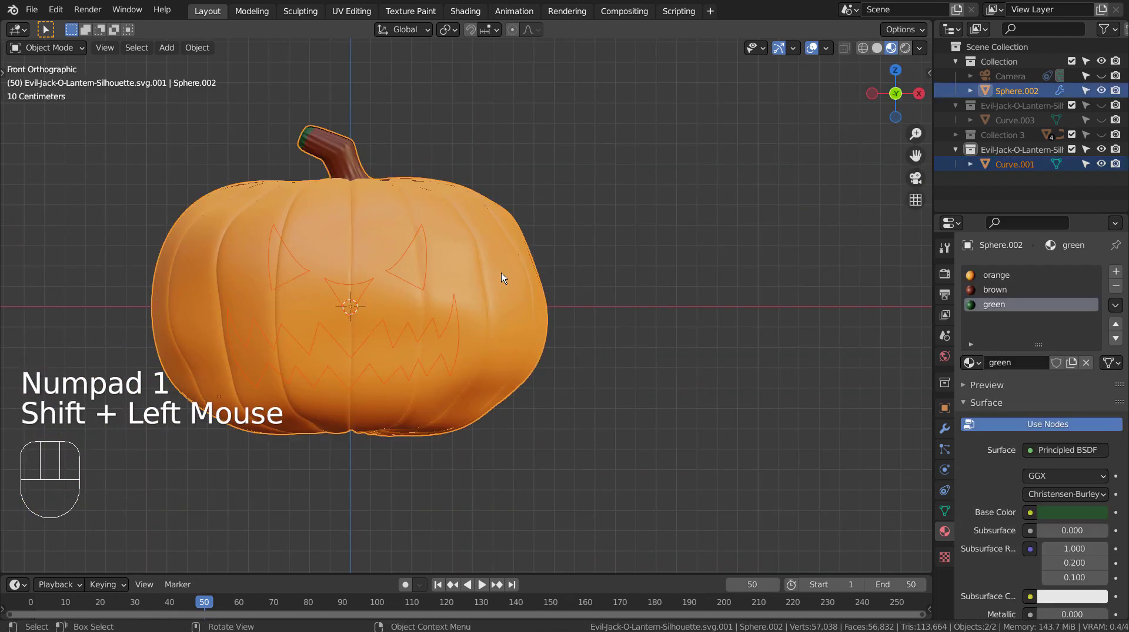
# - Enter Edit Mode with the pumpkin and face outline, clear the mesh selection, and switch to face selection
pyautogui.press('Tab')
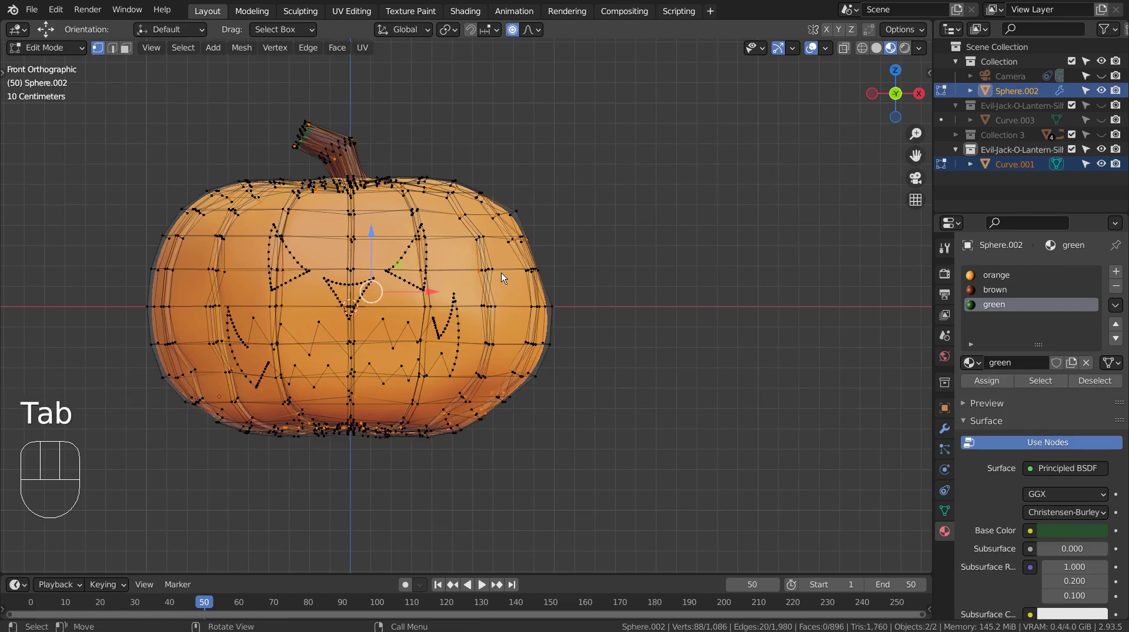
pyautogui.hotkey('alt', 'a')
pyautogui.press('3')
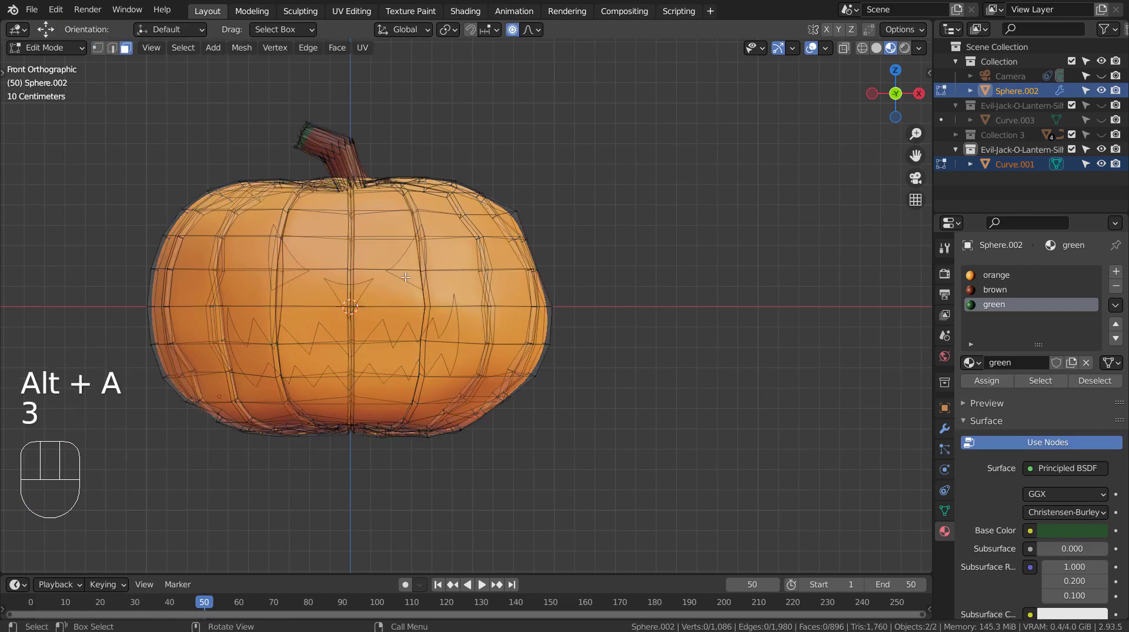
# - Try Knife Project with both the pumpkin and the face outline in Edit Mode, and check the info log
pyautogui.click(189, 49)
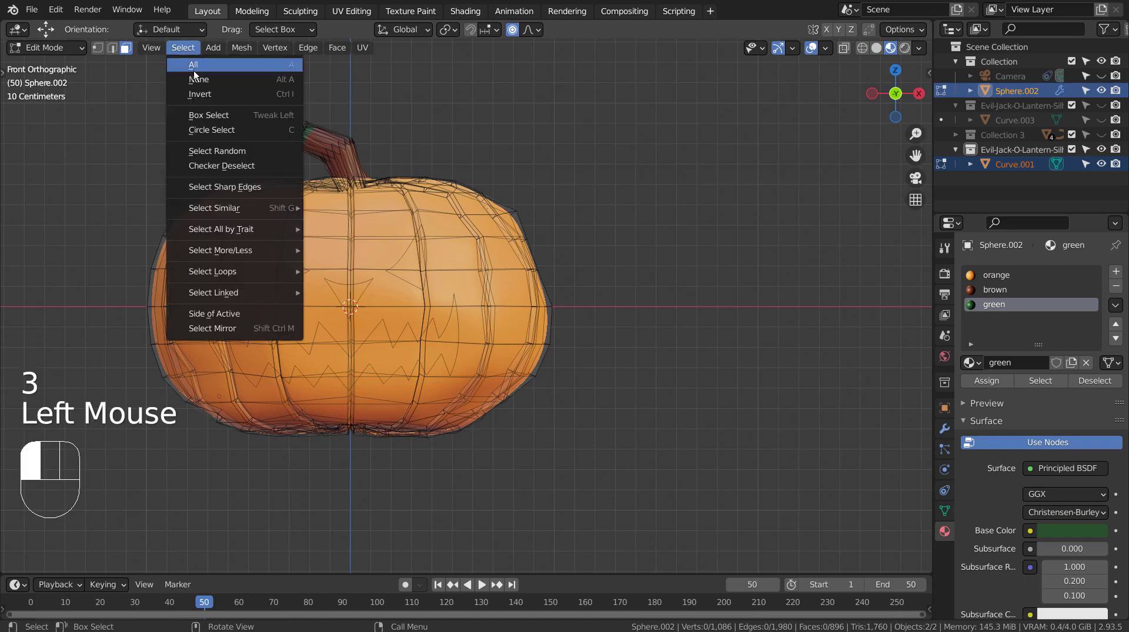
pyautogui.click(237, 52)
pyautogui.click(274, 217)
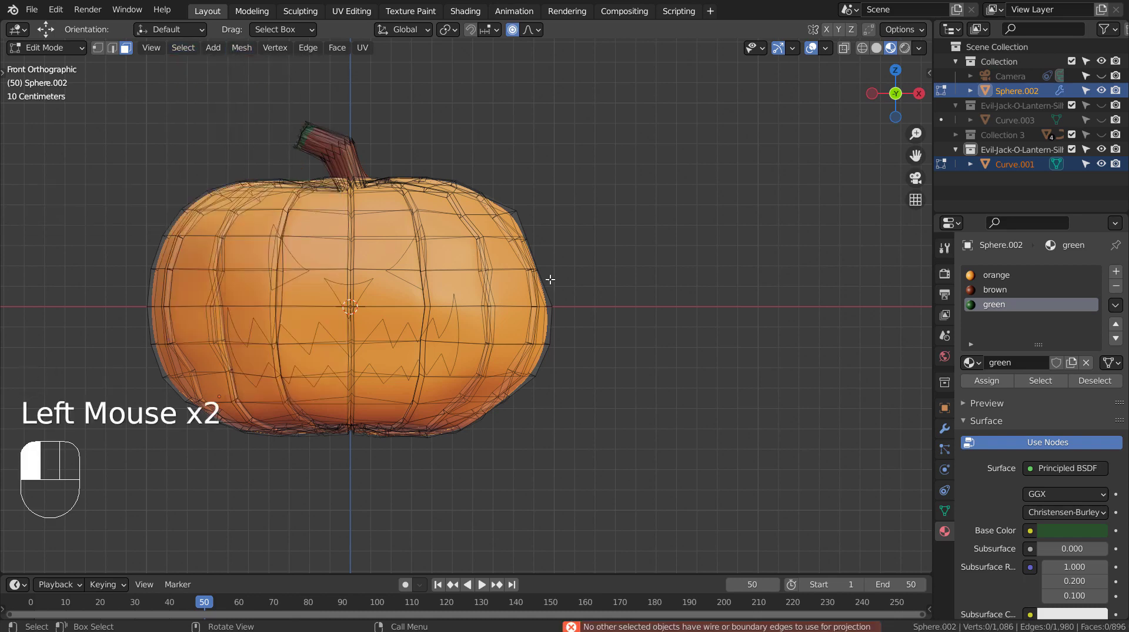
pyautogui.click(573, 627)
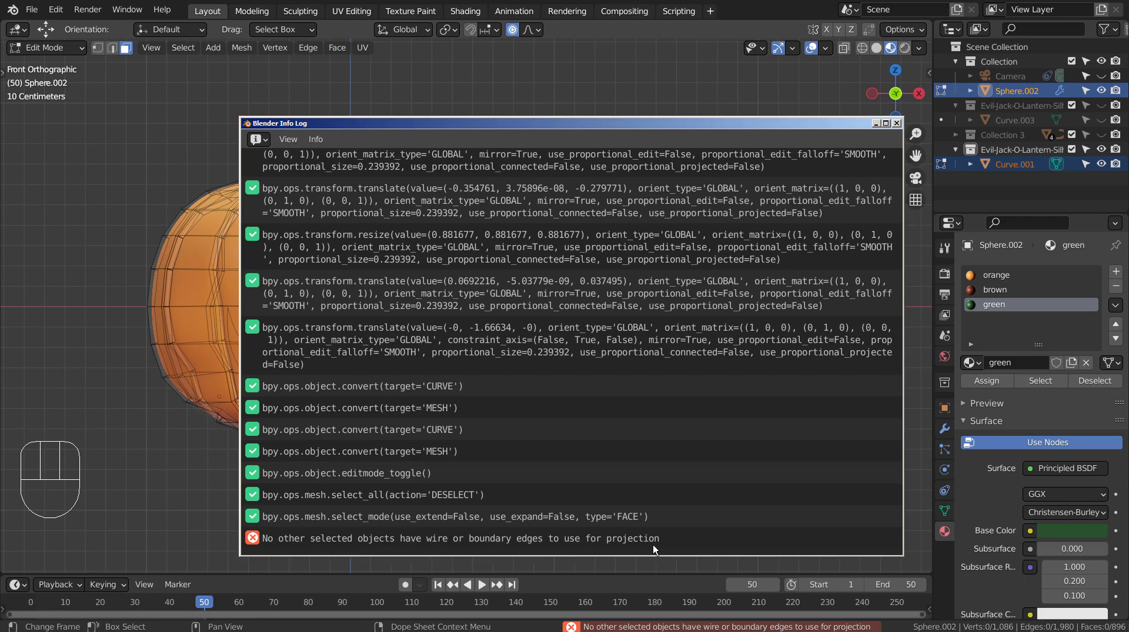
pyautogui.click(896, 123)
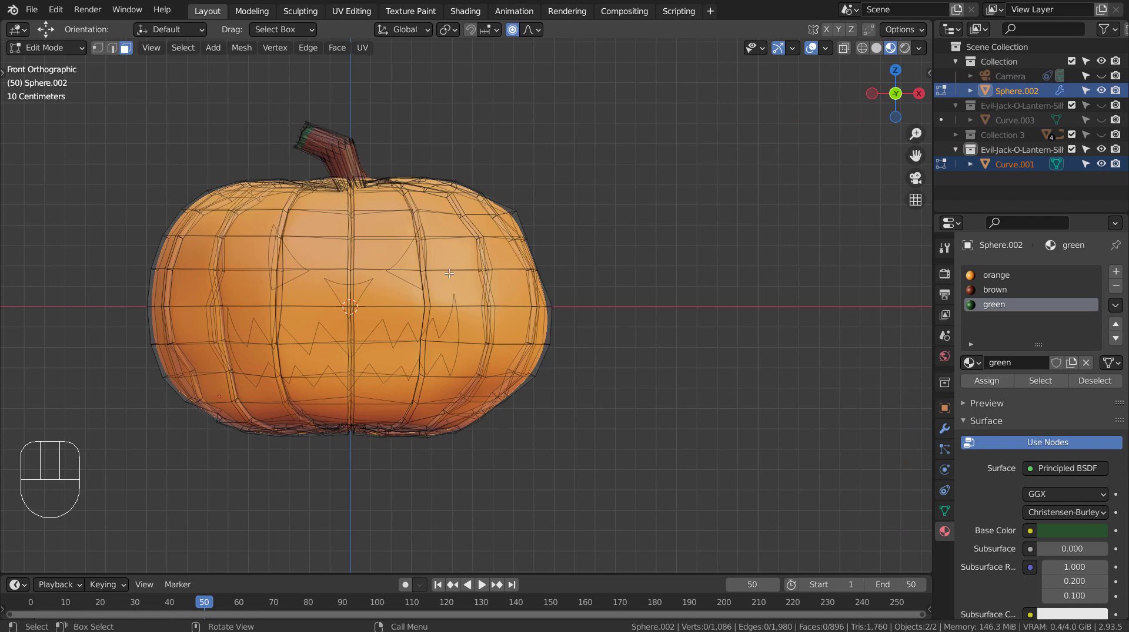
# - Put only the pumpkin in Edit Mode, add the face outline to the selection, try Knife Project in front view, and undo it
pyautogui.moveTo(477, 278); pyautogui.dragTo(542, 293, button='middle')
pyautogui.press('Tab')
pyautogui.moveTo(598, 326); pyautogui.dragTo(571, 327, button='middle')
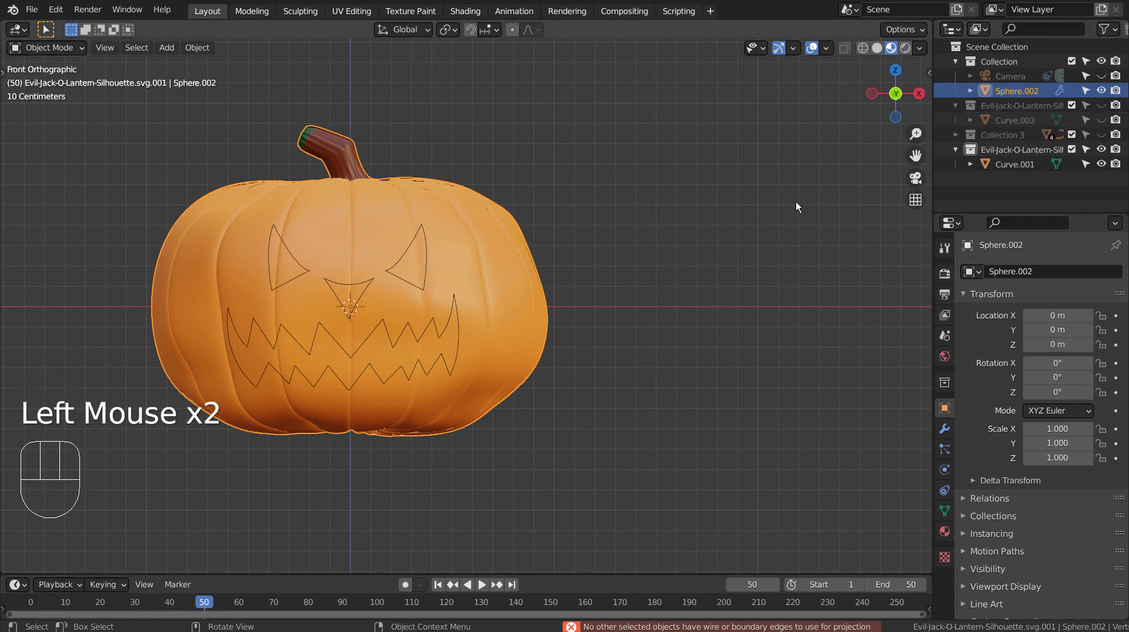
pyautogui.press('Tab')
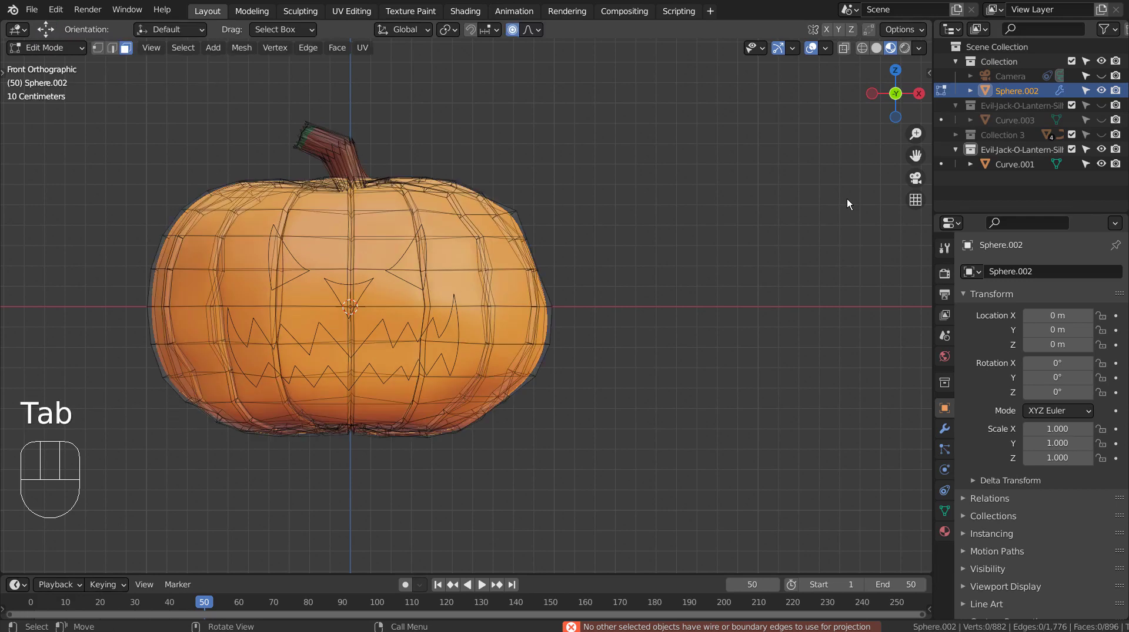
pyautogui.keyDown('ctrl'); pyautogui.click(1012, 167); pyautogui.keyUp('ctrl')
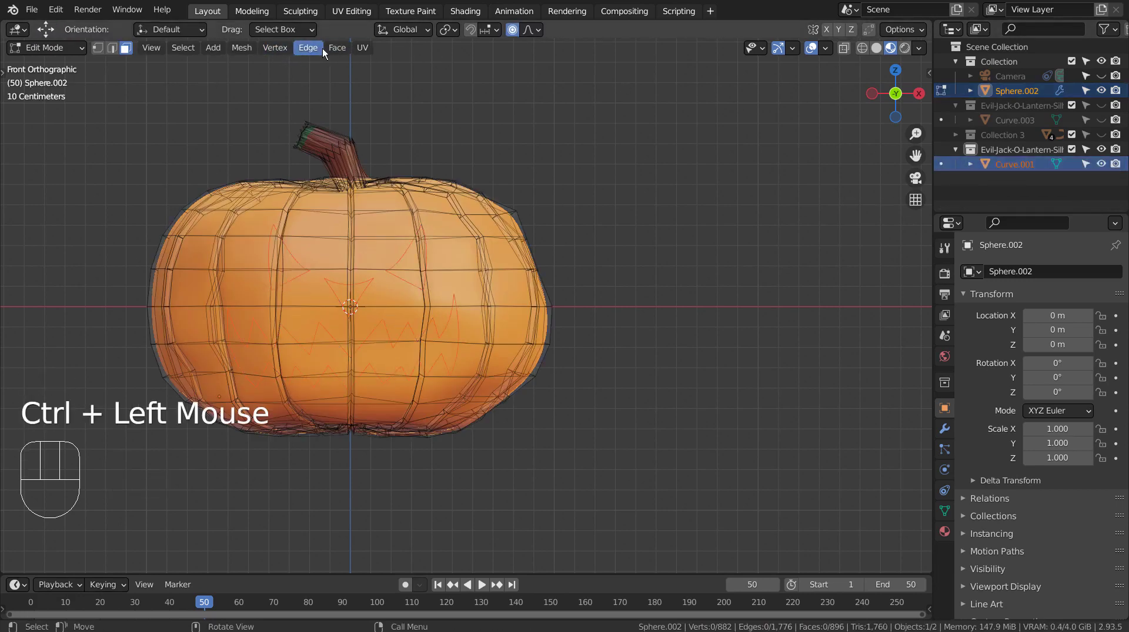
pyautogui.click(231, 46)
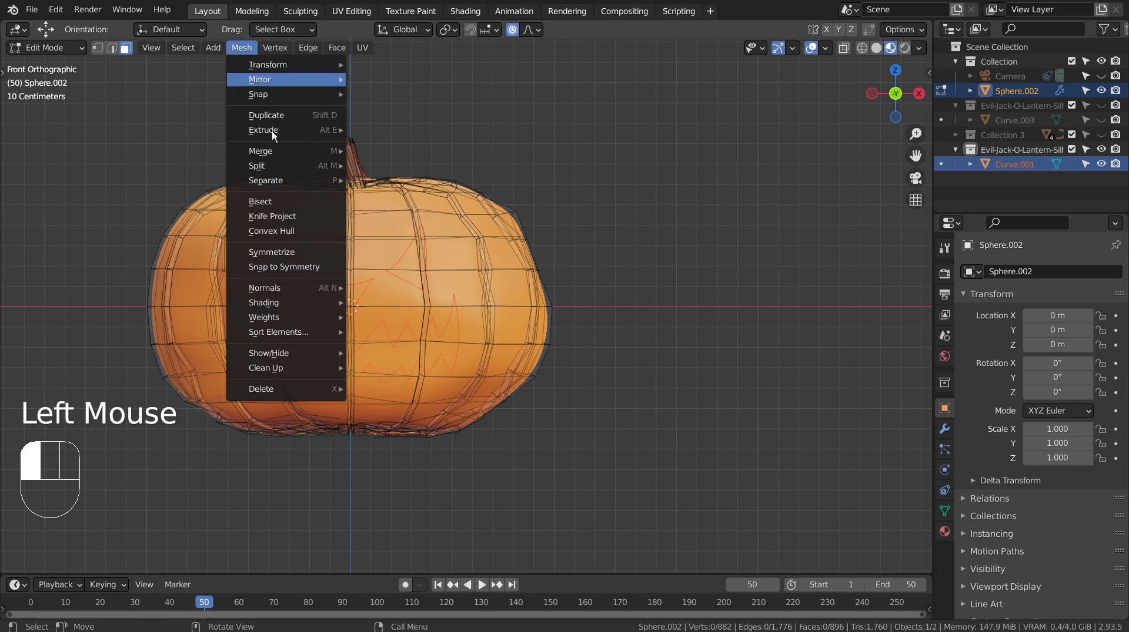
pyautogui.click(280, 214)
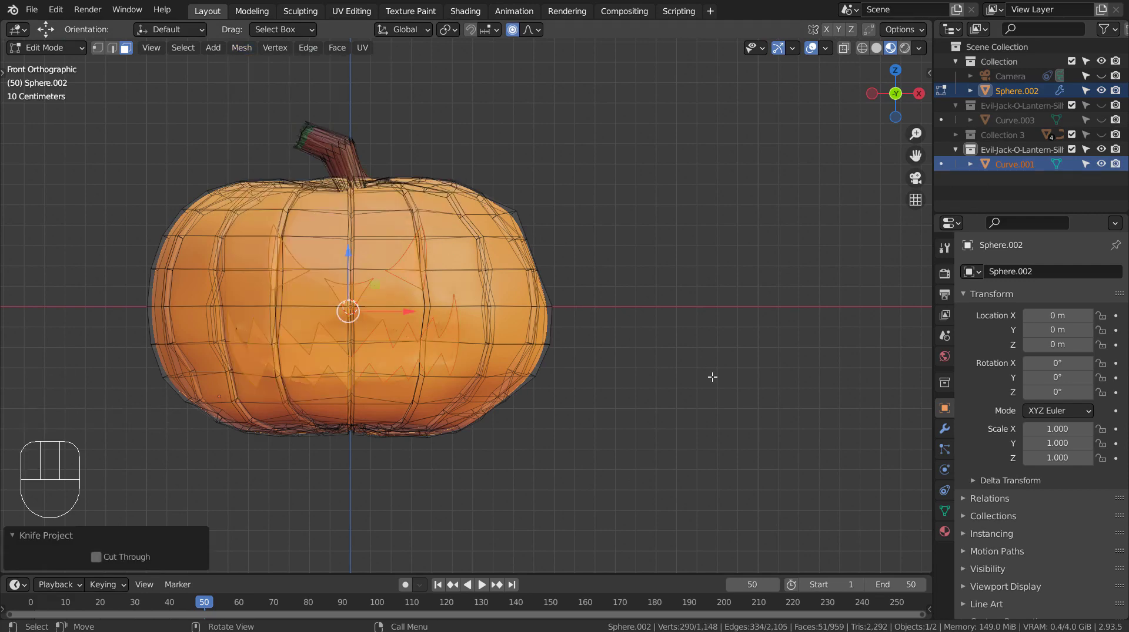
pyautogui.moveTo(713, 377)
pyautogui.mouseDown(button='middle')
pyautogui.moveTo(630, 396)
pyautogui.moveTo(820, 382)
pyautogui.moveTo(698, 378)
pyautogui.mouseUp(button='middle')
pyautogui.hotkey('ctrl', 'z')
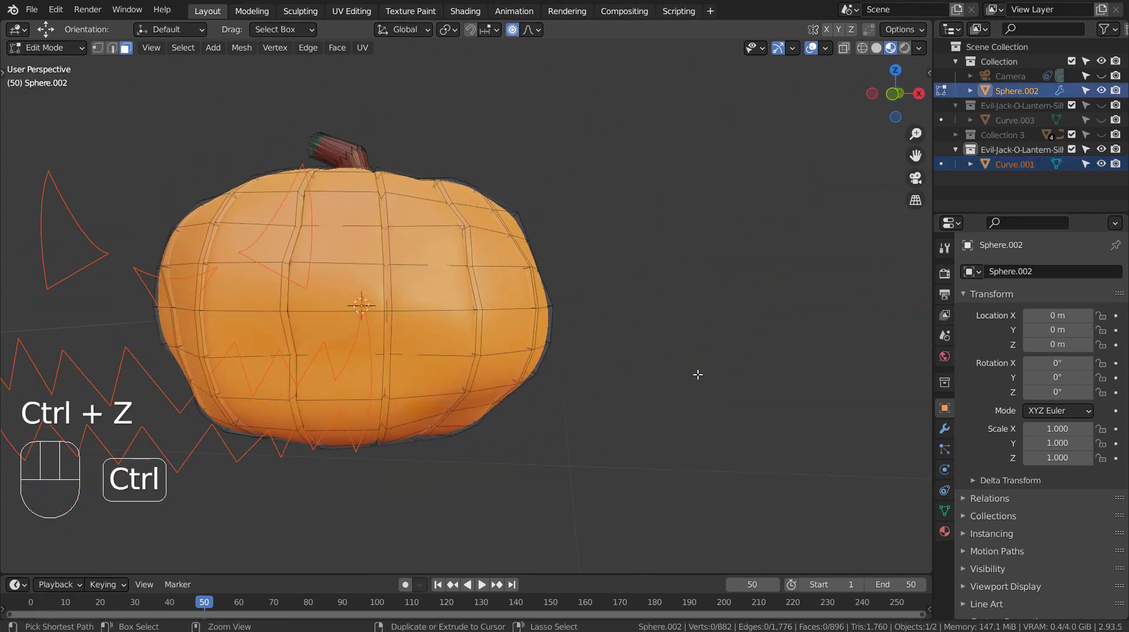
# - Reselect the pumpkin alone for editing in front view and knife-project the additionally selected face outline onto its unapplied subdivision mesh
pyautogui.press('Tab')
pyautogui.click(538, 244)
pyautogui.click(385, 227)
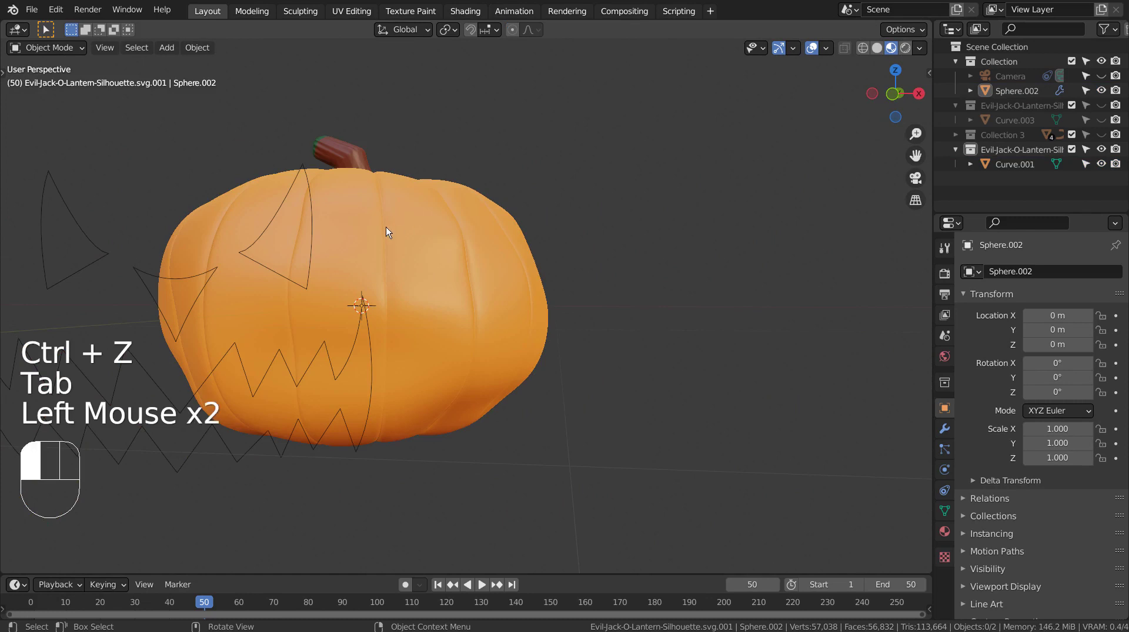
pyautogui.press('KP_1')
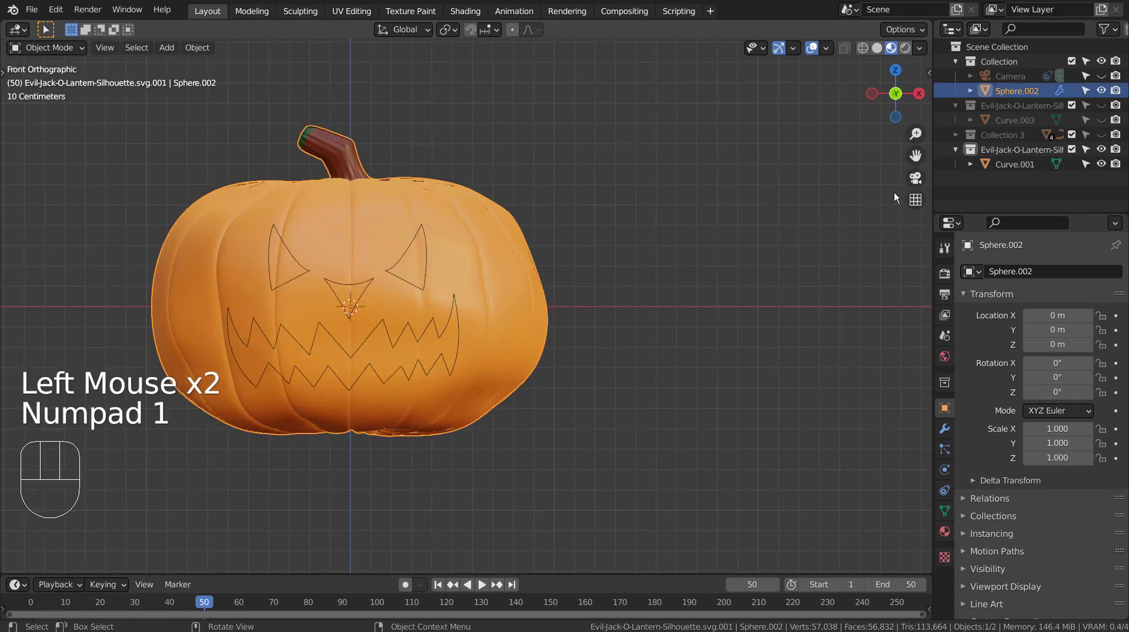
pyautogui.click(989, 93)
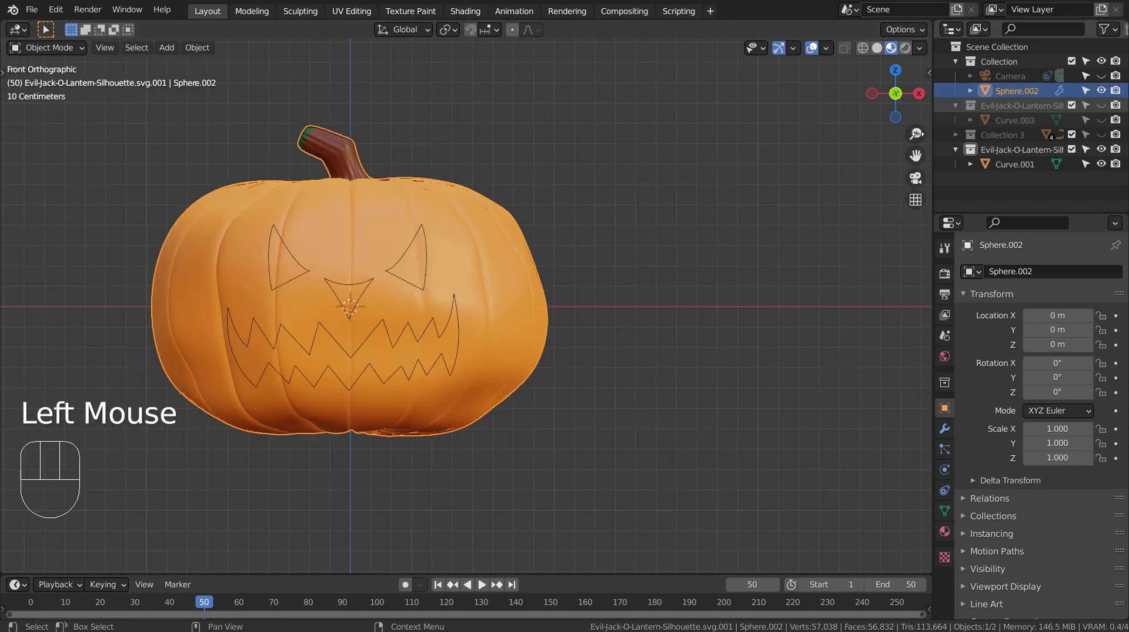
pyautogui.press('Tab')
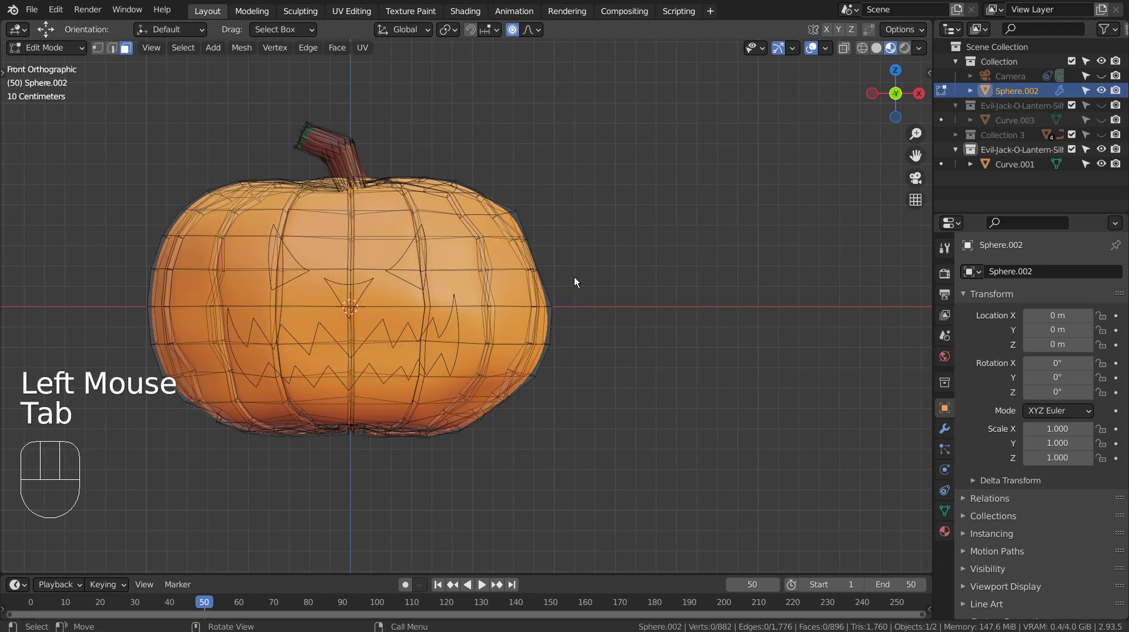
pyautogui.keyDown('ctrl'); pyautogui.click(1004, 163); pyautogui.keyUp('ctrl')
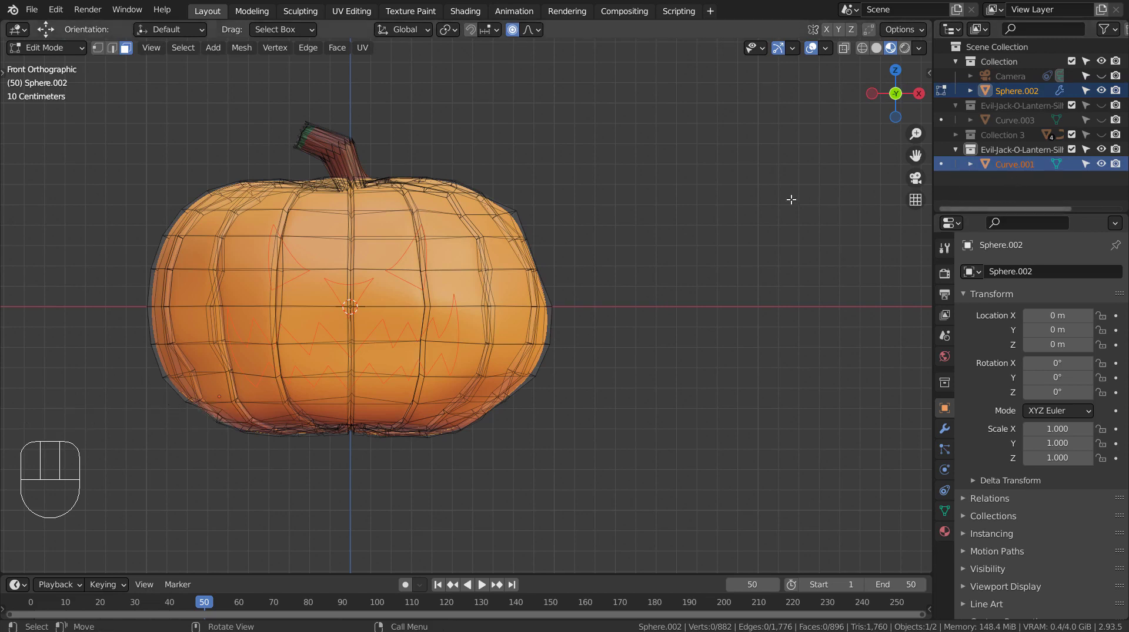
pyautogui.click(241, 48)
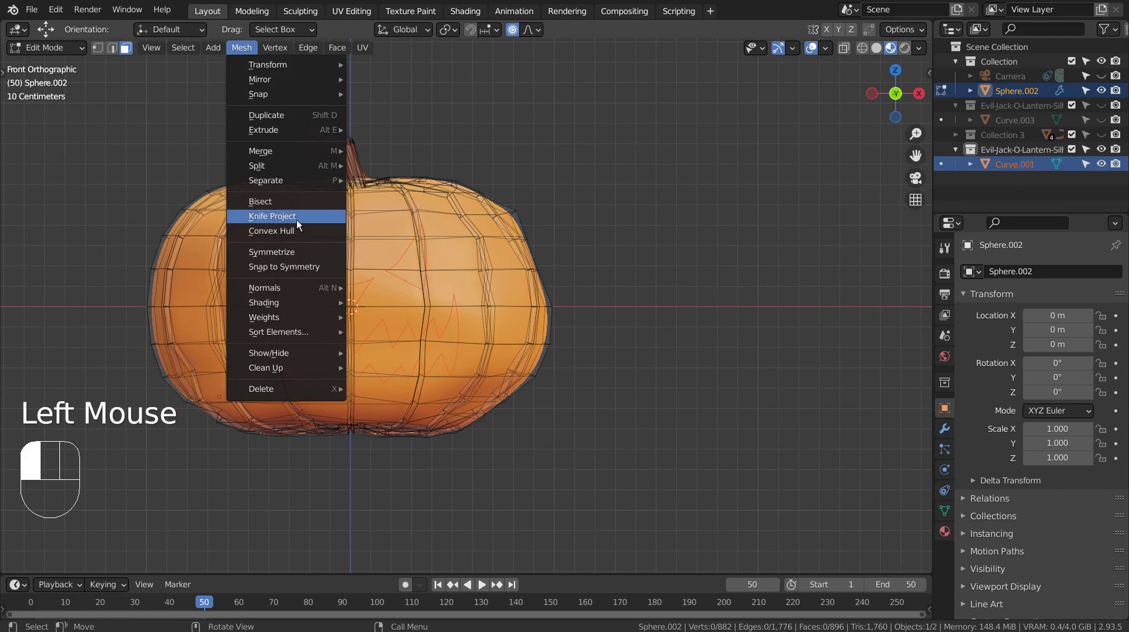
pyautogui.click(295, 218)
pyautogui.moveTo(625, 289); pyautogui.dragTo(599, 372, button='middle')
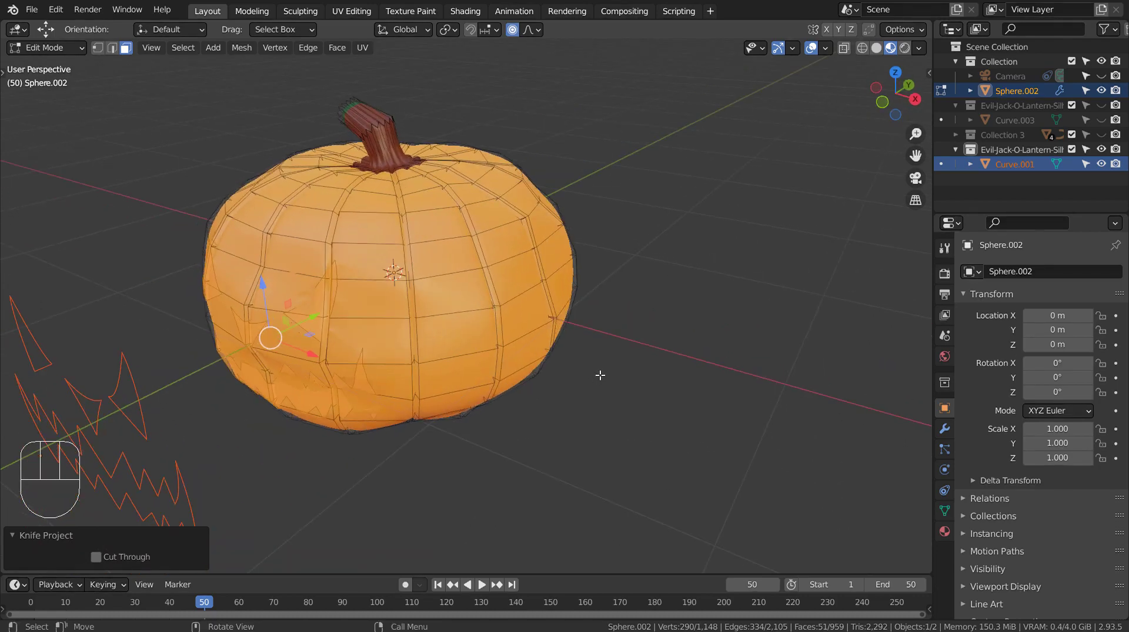
# - Try extruding the projected face regions inward about 0.009 m and another 0.053 m, undo back past the projection, and leave Edit Mode
pyautogui.press('e')
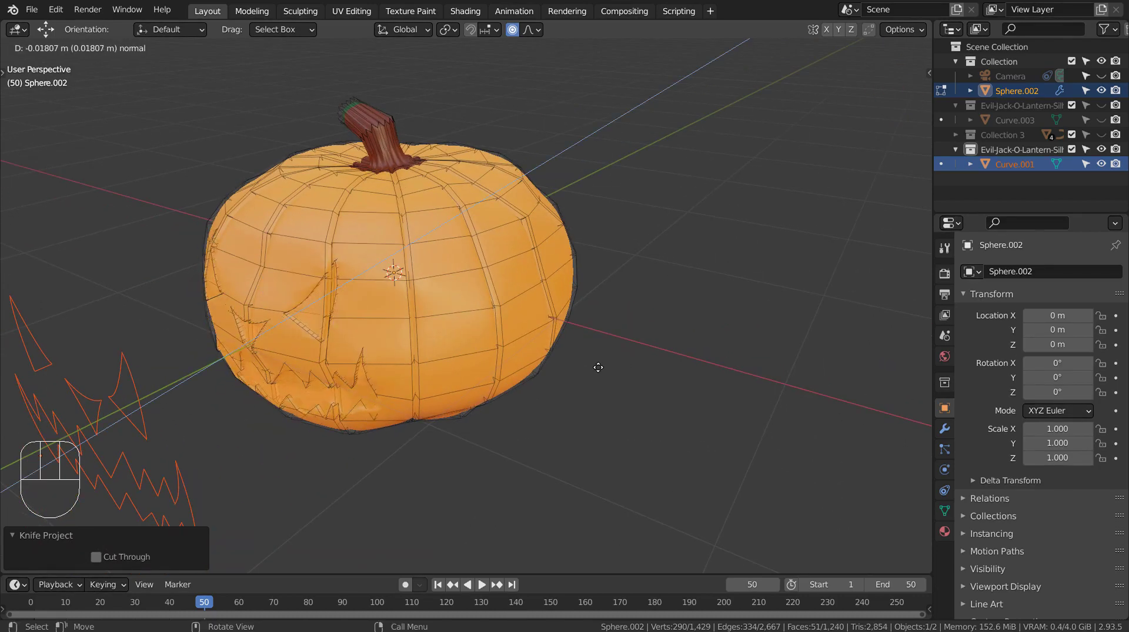
pyautogui.click(596, 367)
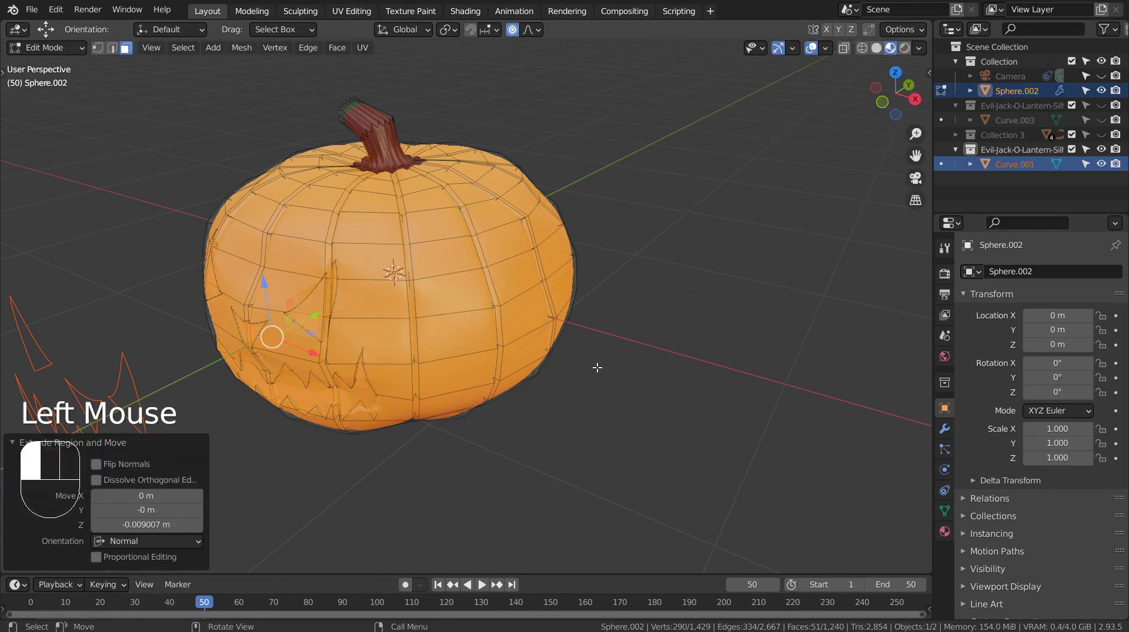
pyautogui.press('e')
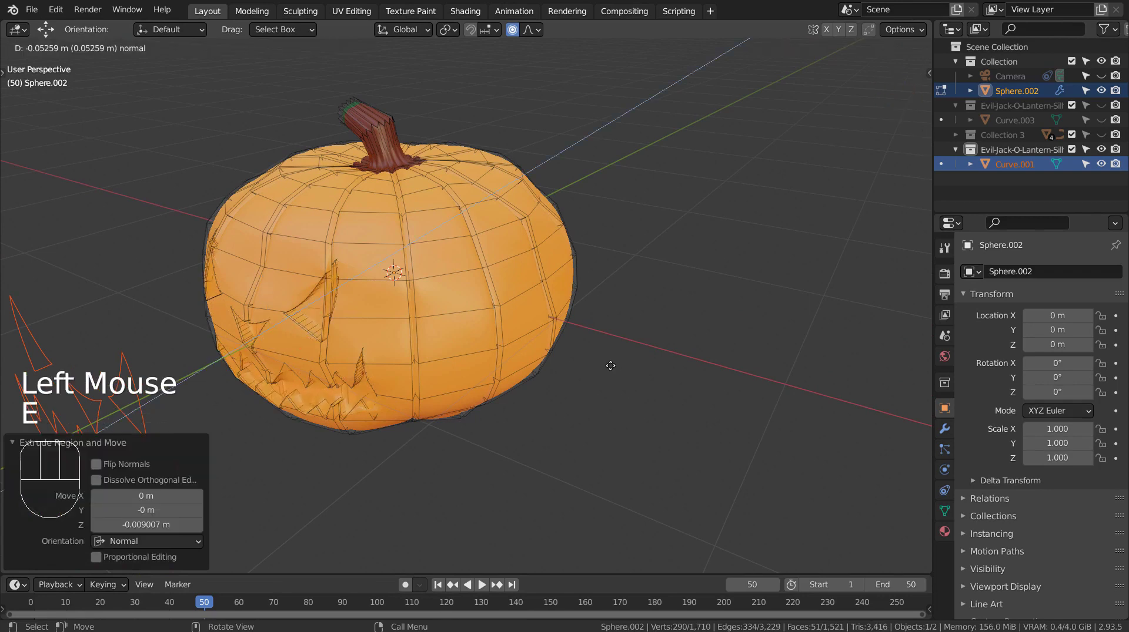
pyautogui.click(611, 366)
pyautogui.moveTo(612, 365); pyautogui.dragTo(641, 359, button='middle')
pyautogui.hotkey('ctrl', 'z')
pyautogui.hotkey('ctrl', 'z')
pyautogui.press('Tab')
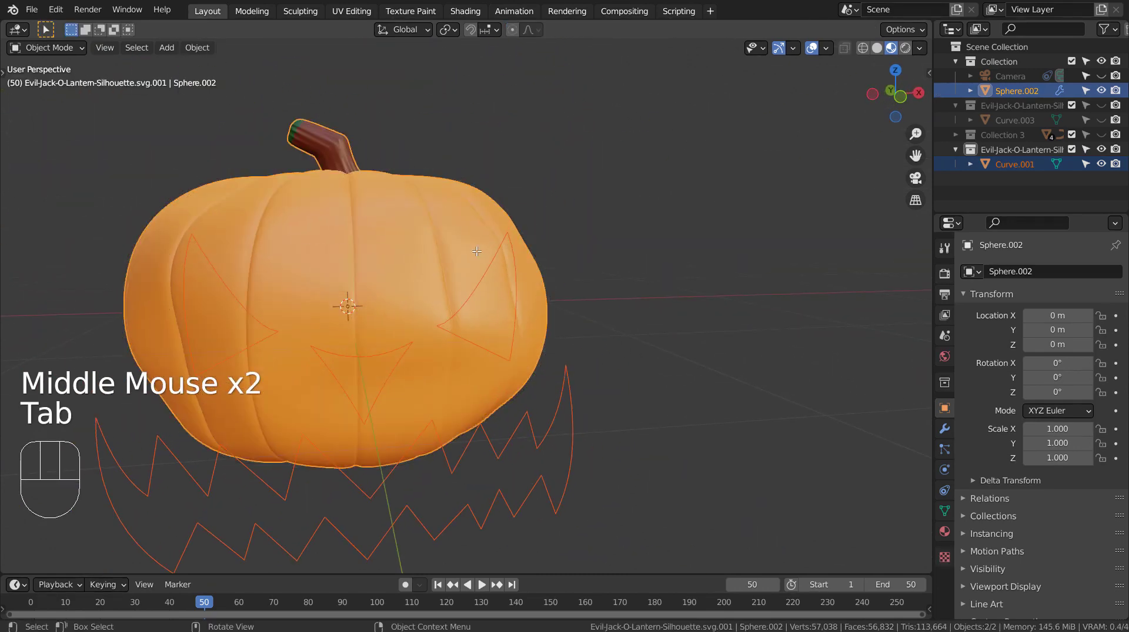
# - Select only the pumpkin and apply its Subdivision modifier
pyautogui.click(449, 235)
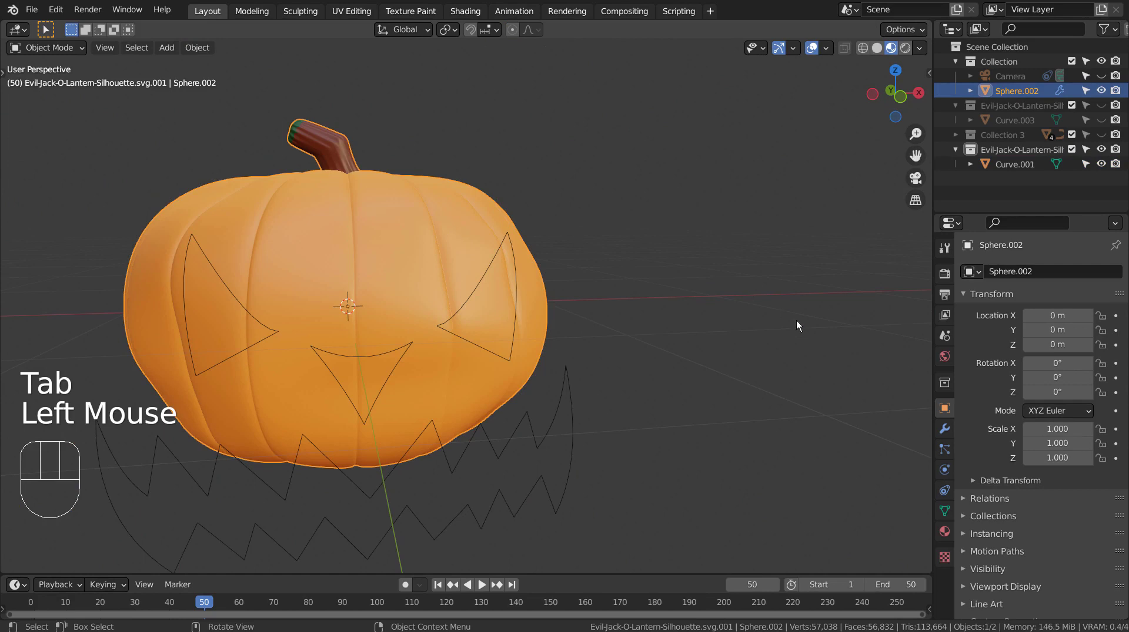
pyautogui.click(944, 429)
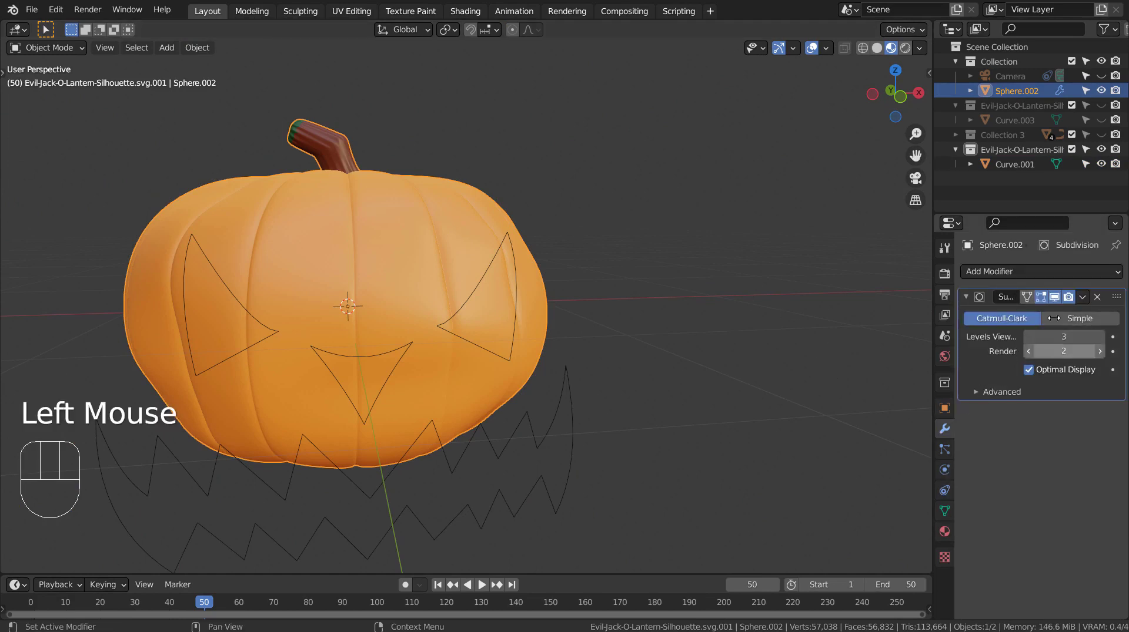
pyautogui.click(978, 363)
pyautogui.hotkey('ctrl', 'a')
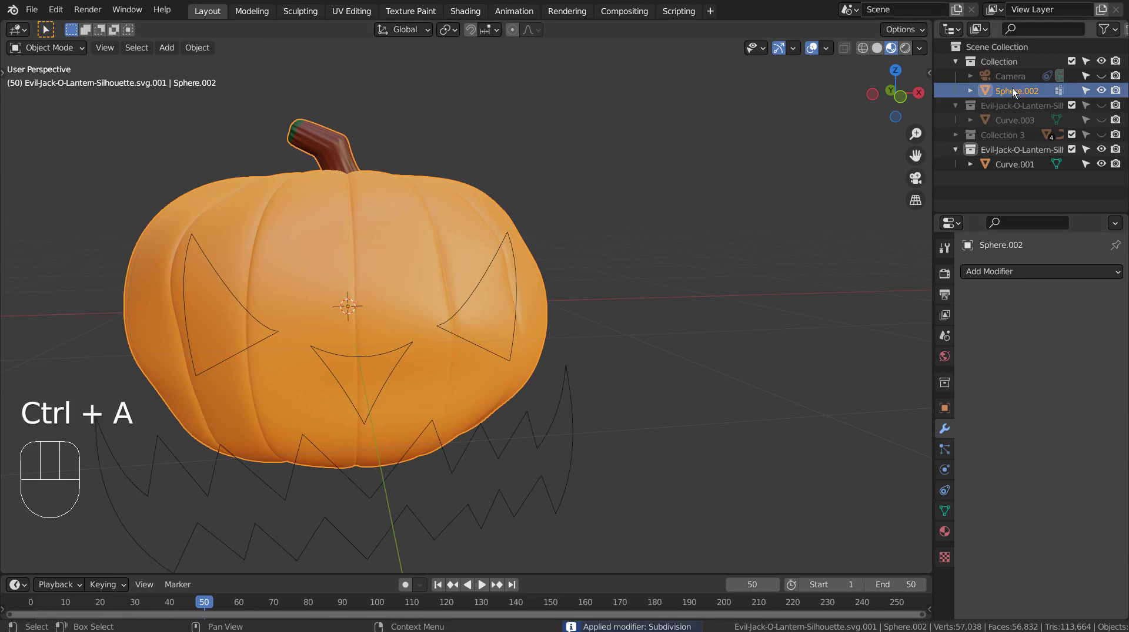
# - Edit the pumpkin with the face outline also selected and knife-project the outline onto its dense mesh from the front view
pyautogui.click(987, 90)
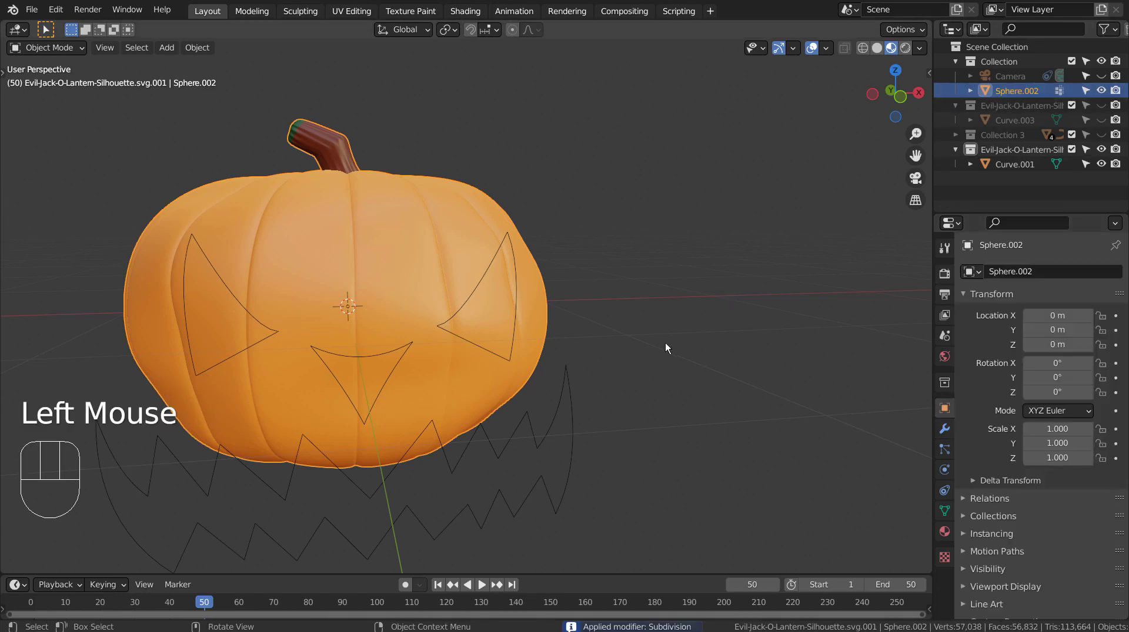
pyautogui.press('Tab')
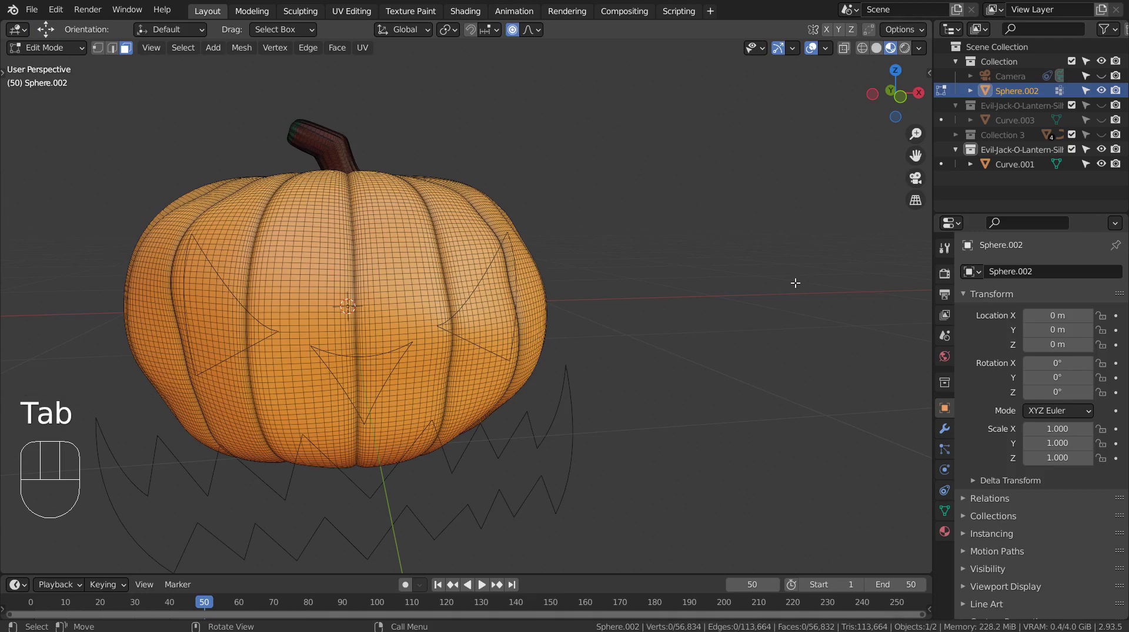
pyautogui.keyDown('ctrl'); pyautogui.click(1022, 164); pyautogui.keyUp('ctrl')
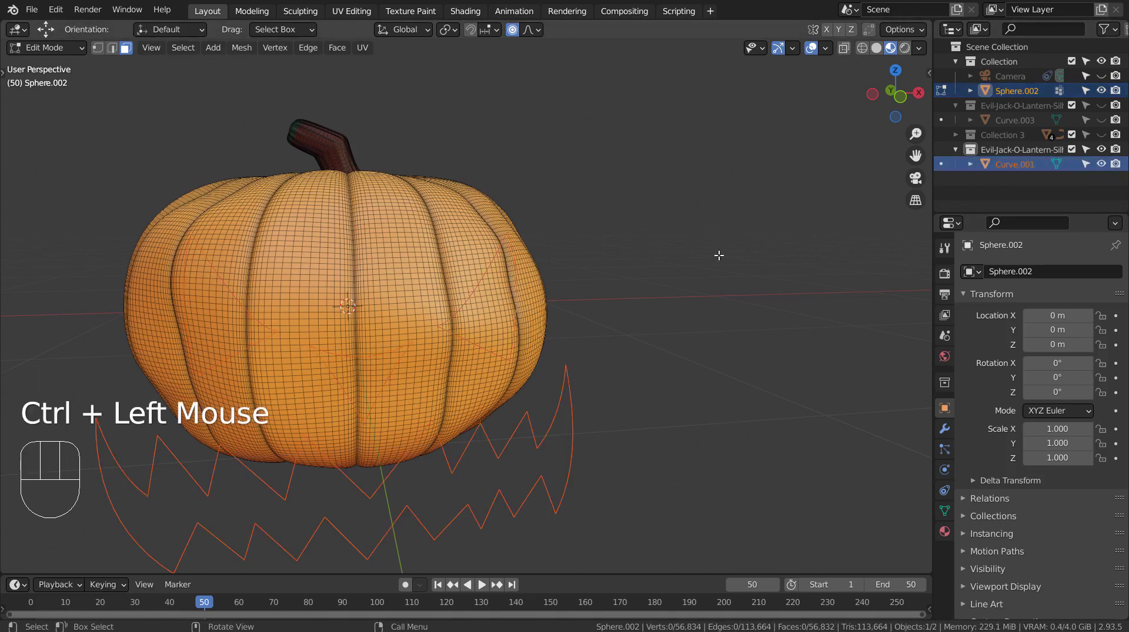
pyautogui.press('KP_1')
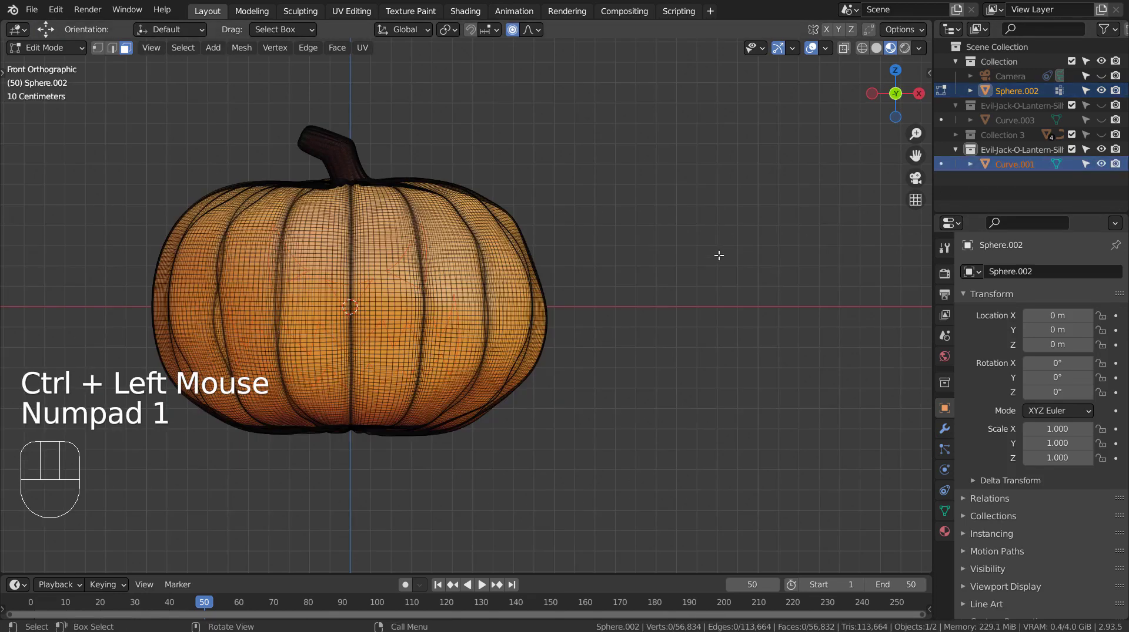
pyautogui.click(247, 46)
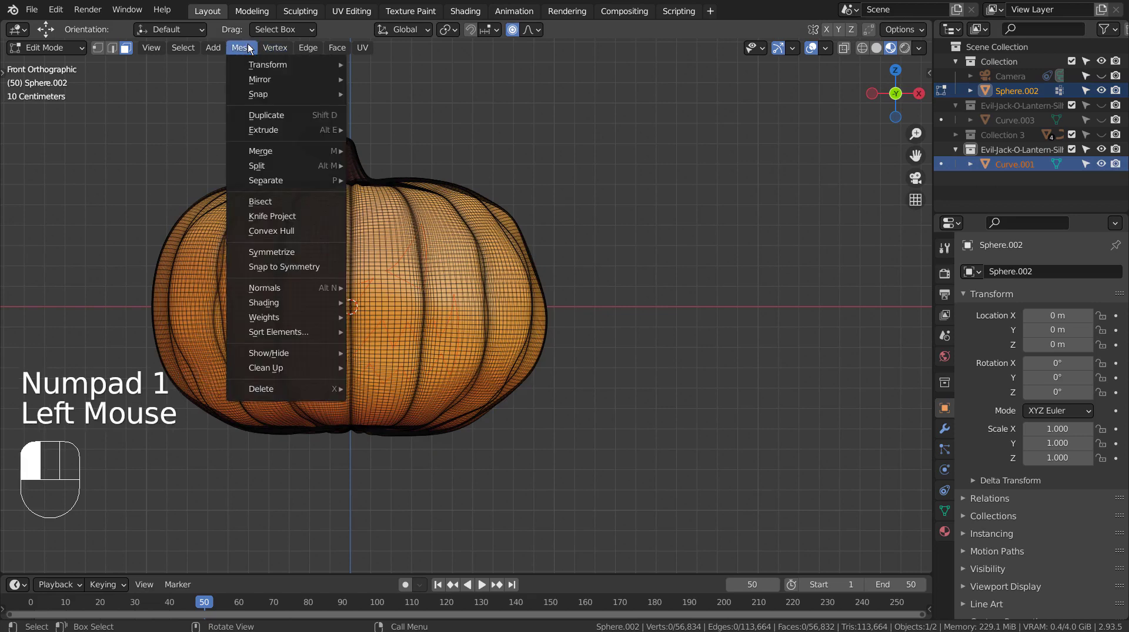
pyautogui.click(284, 216)
pyautogui.moveTo(631, 372); pyautogui.dragTo(547, 405, button='middle')
# - Extrude the projected eye, nose and mouth faces about -0.0996 m along their normal into the pumpkin
pyautogui.press('e')
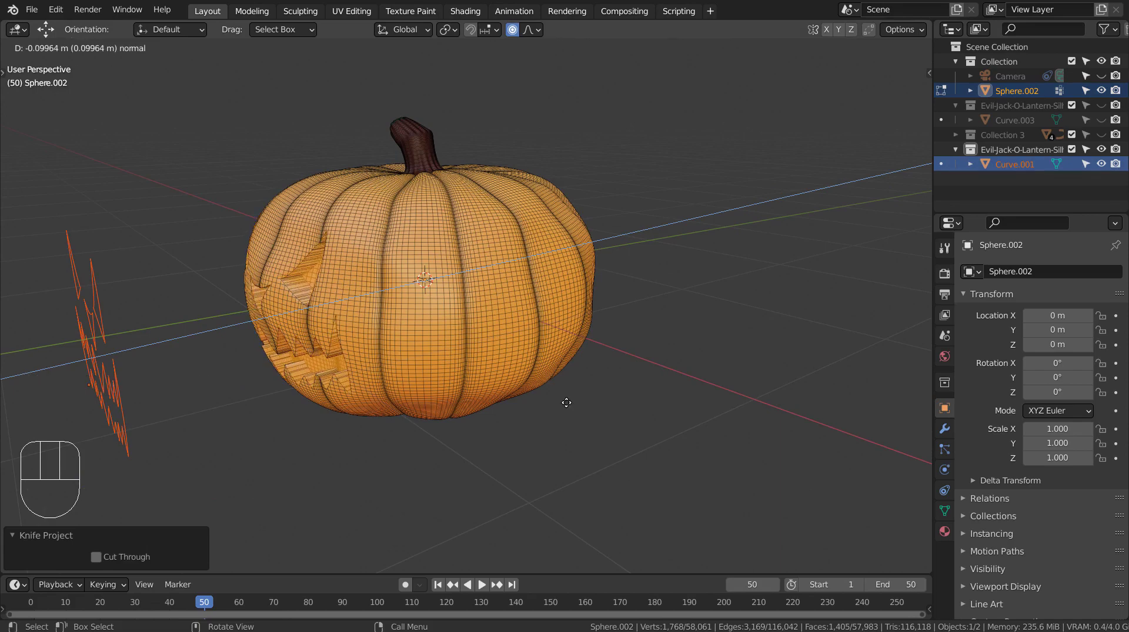
pyautogui.click(566, 402)
pyautogui.moveTo(566, 403); pyautogui.dragTo(707, 393, button='middle')
# - Add a new material slot to the pumpkin with an orange Emission surface at strength 35
pyautogui.click(944, 532)
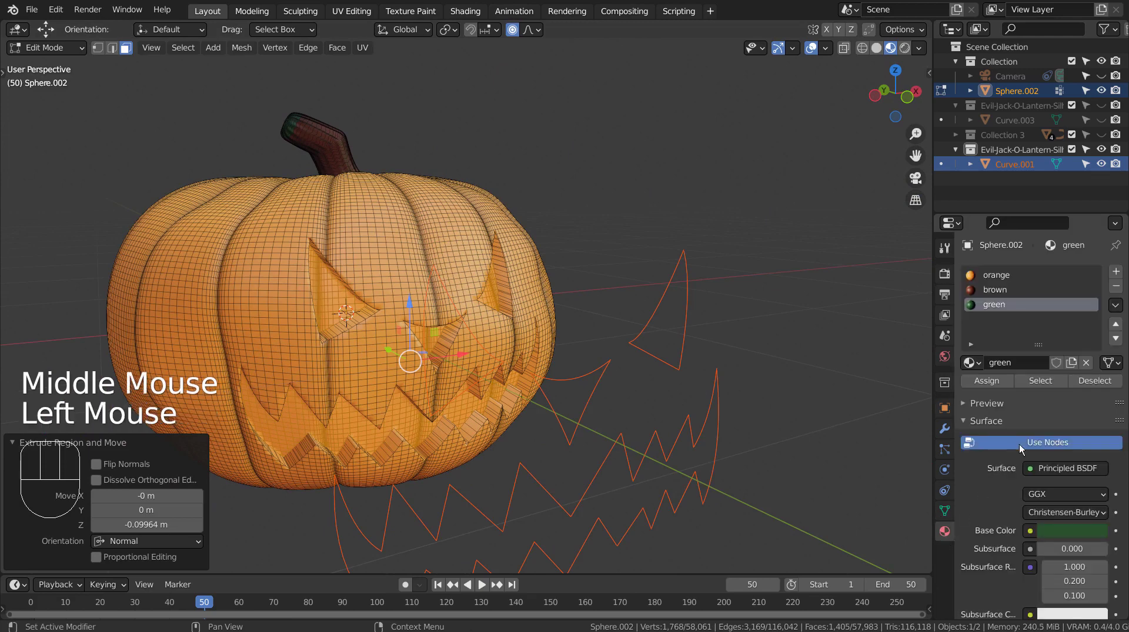
pyautogui.click(1116, 273)
pyautogui.click(1036, 363)
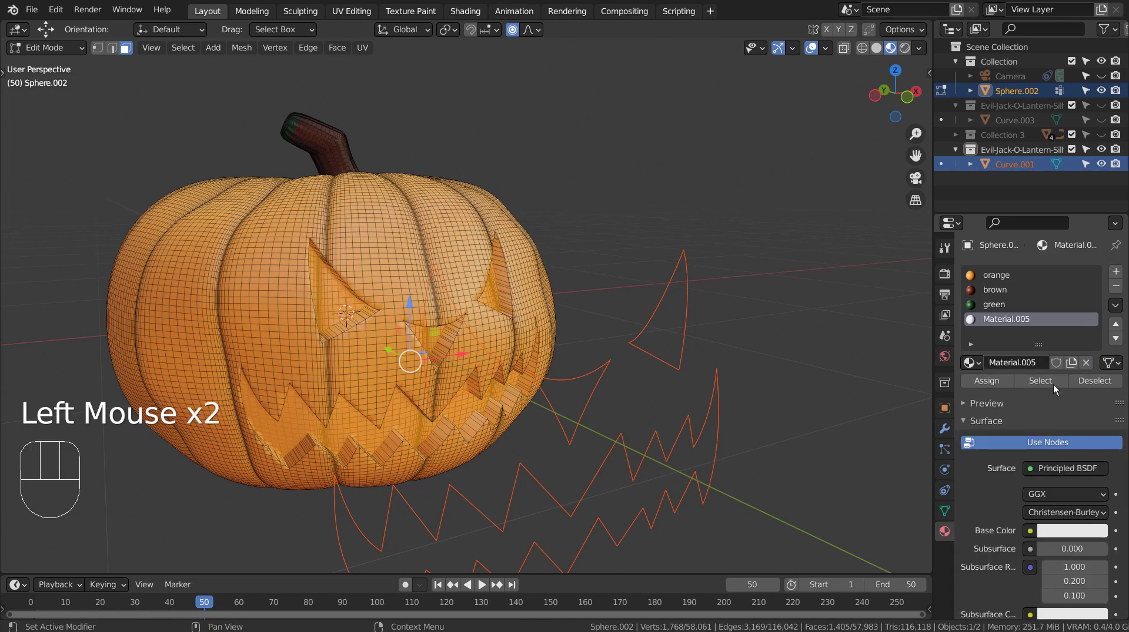
pyautogui.click(1058, 469)
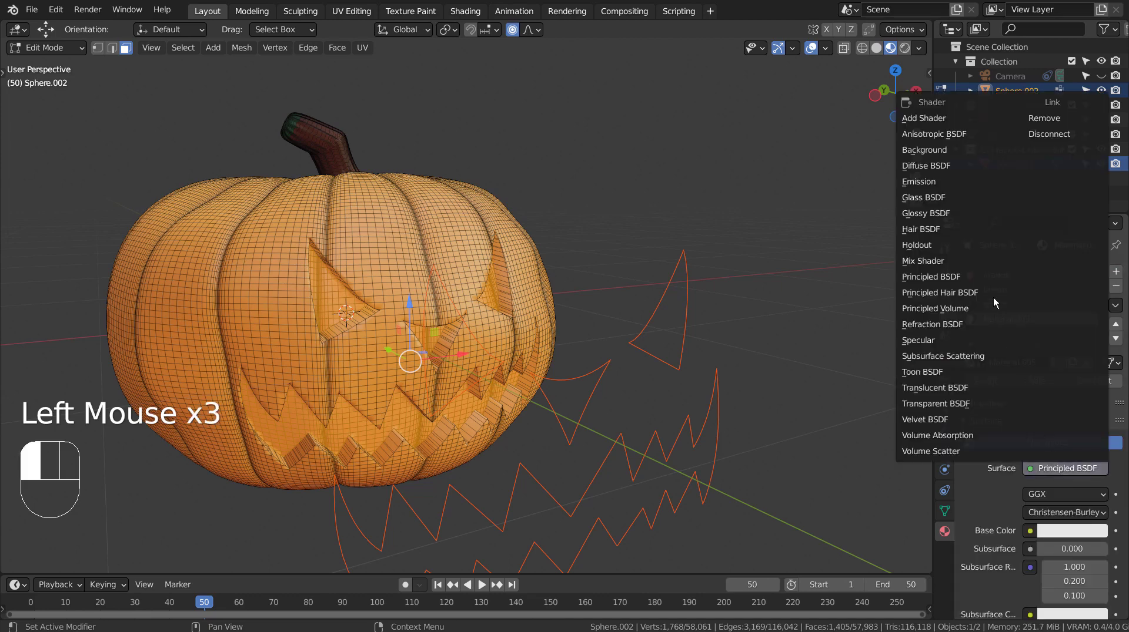
pyautogui.click(978, 183)
pyautogui.click(1075, 500)
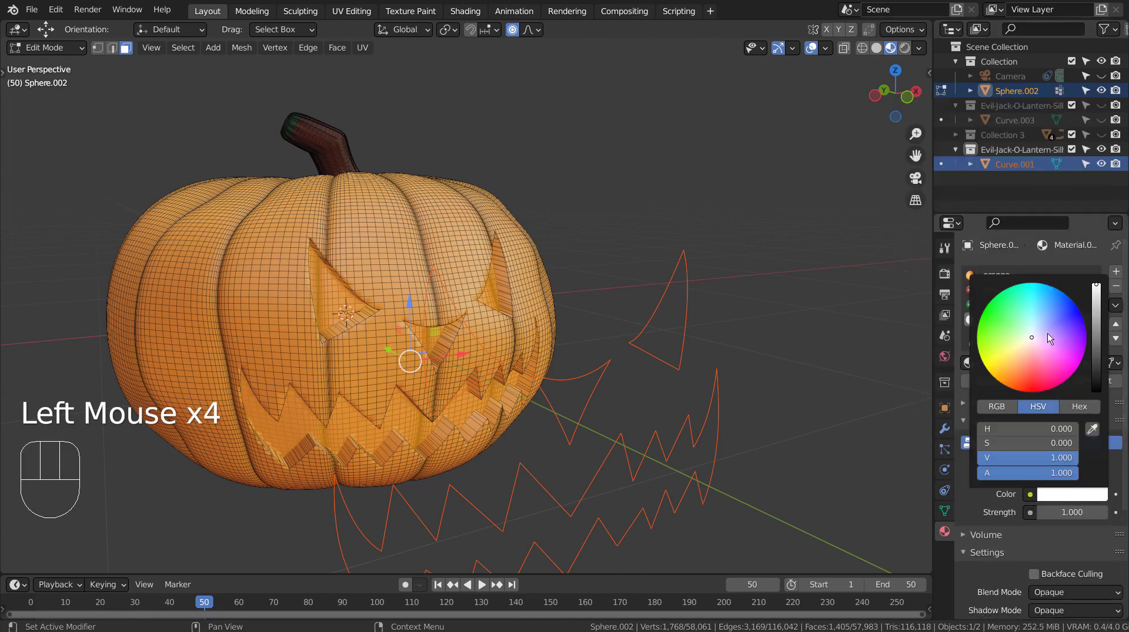
pyautogui.click(1021, 375)
pyautogui.click(1071, 513)
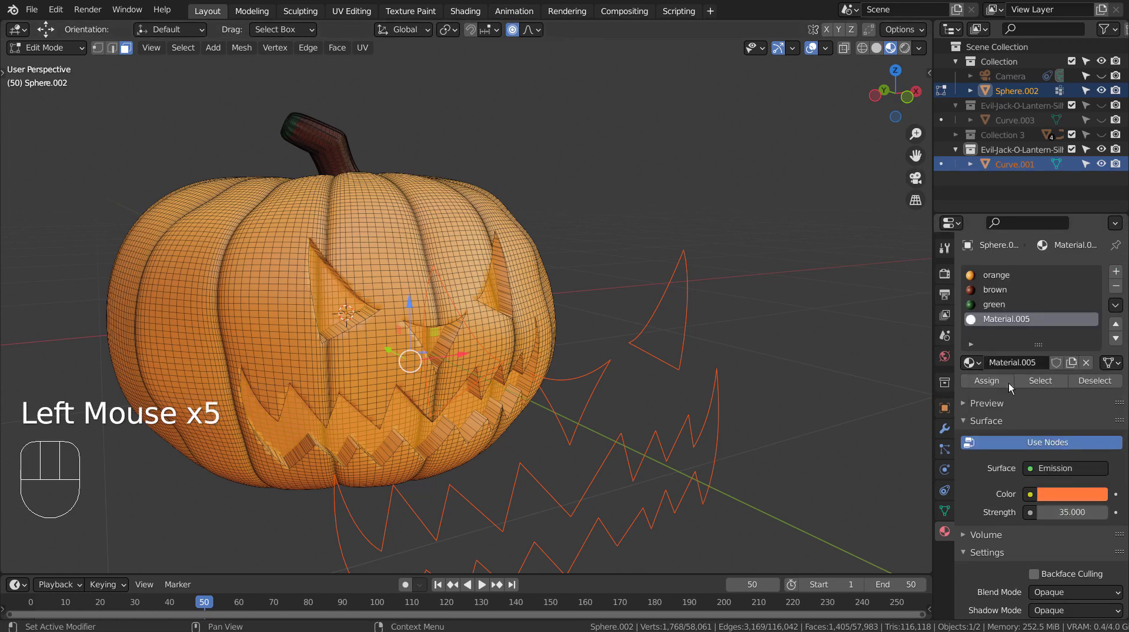
# - Assign the orange emission material to the selected recessed eye, nose and mouth faces and return to Object Mode
pyautogui.click(987, 381)
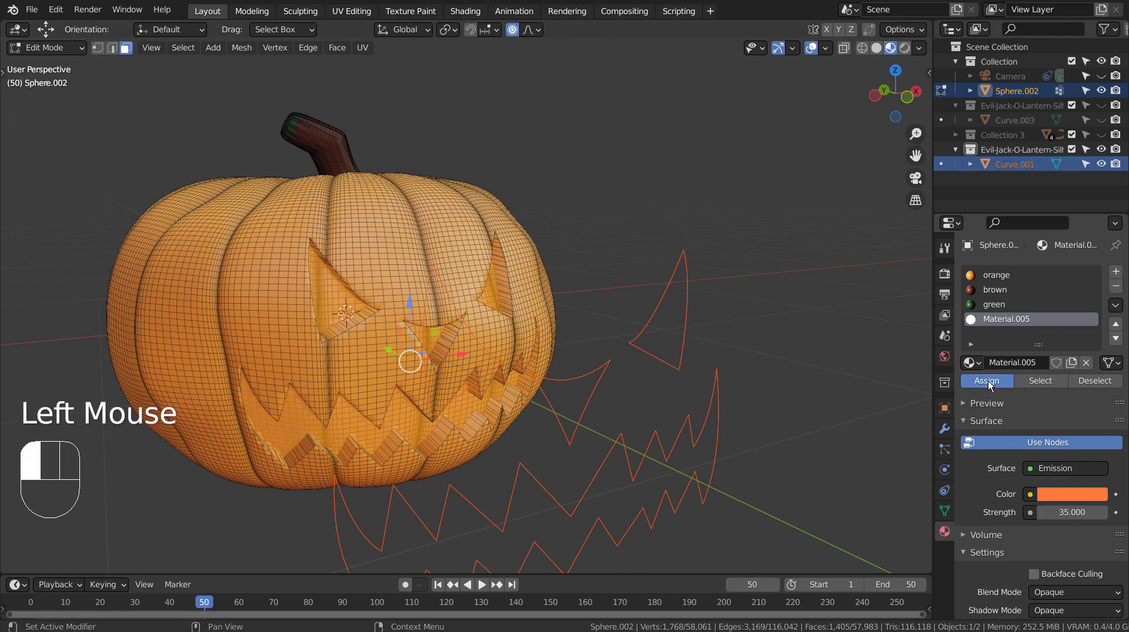
pyautogui.press('Tab')
pyautogui.moveTo(811, 323)
pyautogui.mouseDown(button='middle')
pyautogui.moveTo(683, 307)
pyautogui.moveTo(724, 294)
pyautogui.moveTo(833, 300)
pyautogui.moveTo(795, 321)
pyautogui.mouseUp(button='middle')
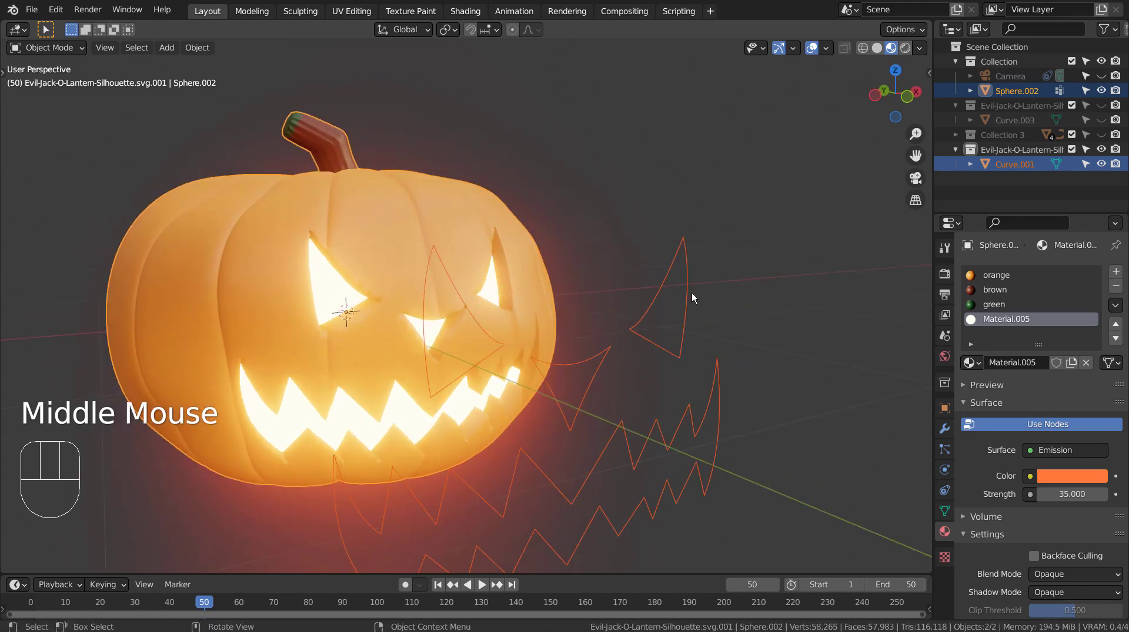
pyautogui.press('Tab')
pyautogui.press('ctrl+KP_Add')
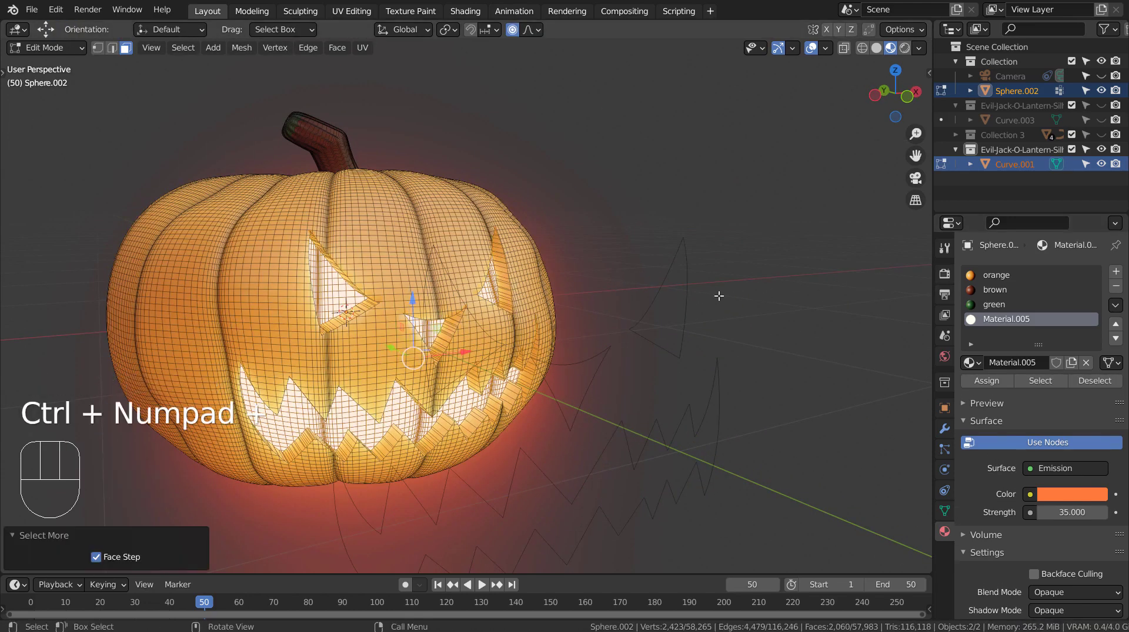
pyautogui.hotkey('ctrl', 'z')
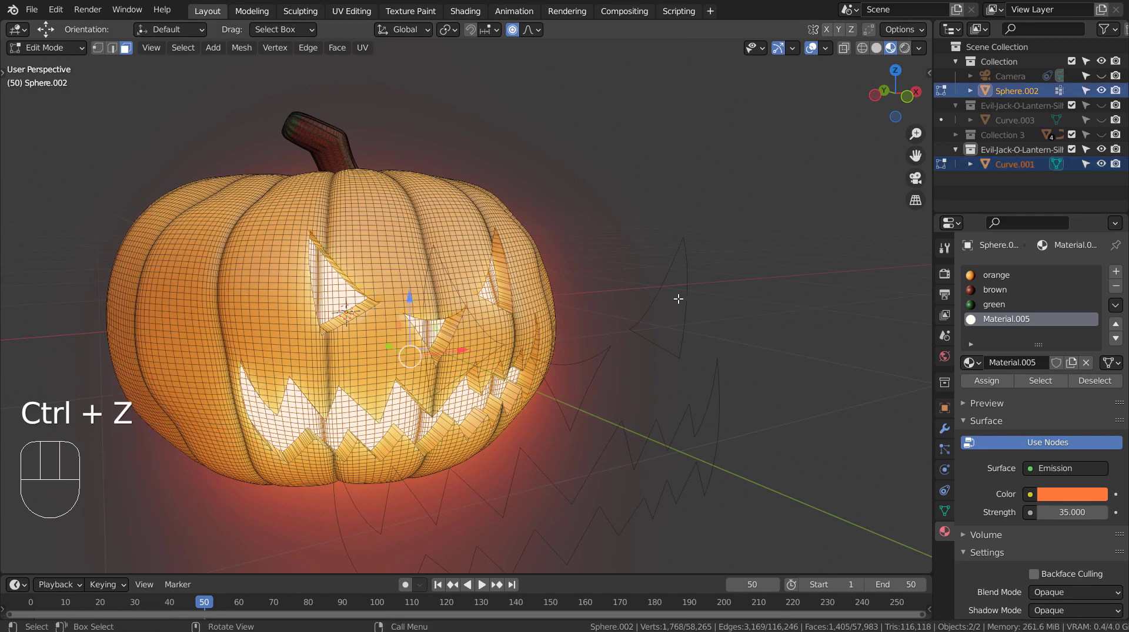
pyautogui.press('Tab')
# - Enter Edit Mode in vertex selection and assign the selected recessed face vertices to a new vertex group
pyautogui.press('Tab')
pyautogui.press('1')
pyautogui.hotkey('ctrl', 'g')
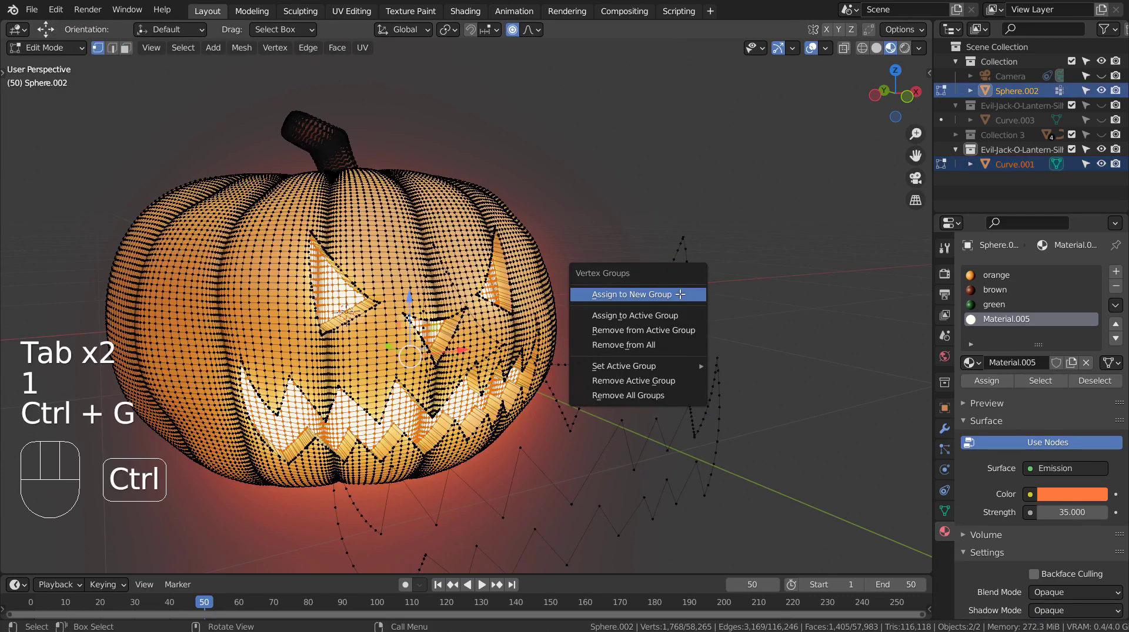
pyautogui.click(680, 295)
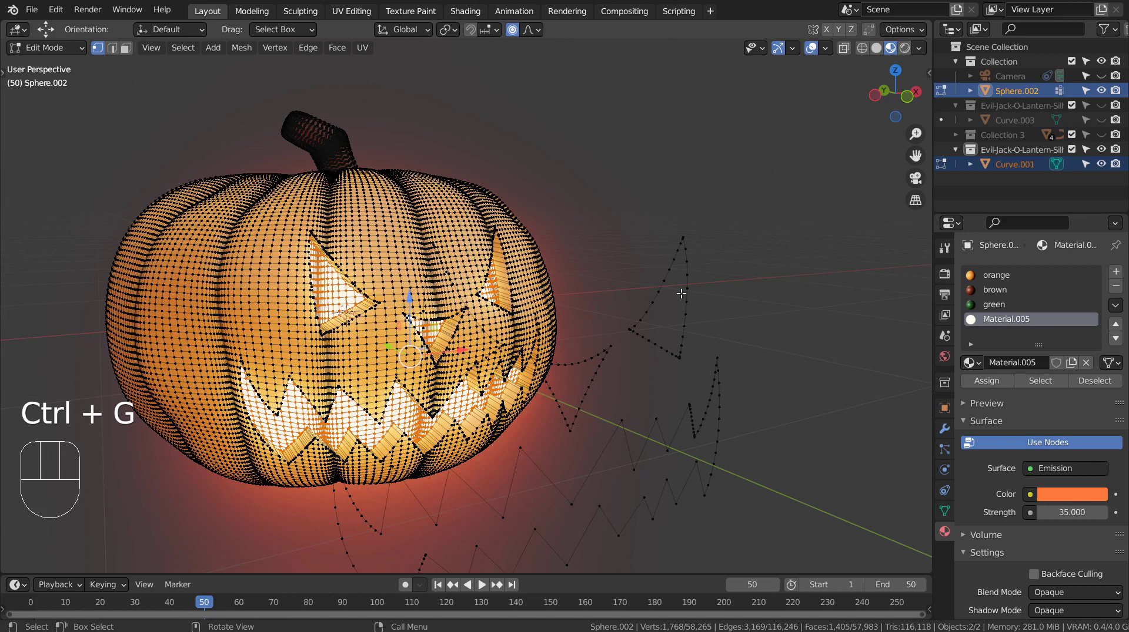
# - Grow the selection to include the side walls of the carved features, assign the brown material and return to Object Mode
pyautogui.press('ctrl+KP_Add')
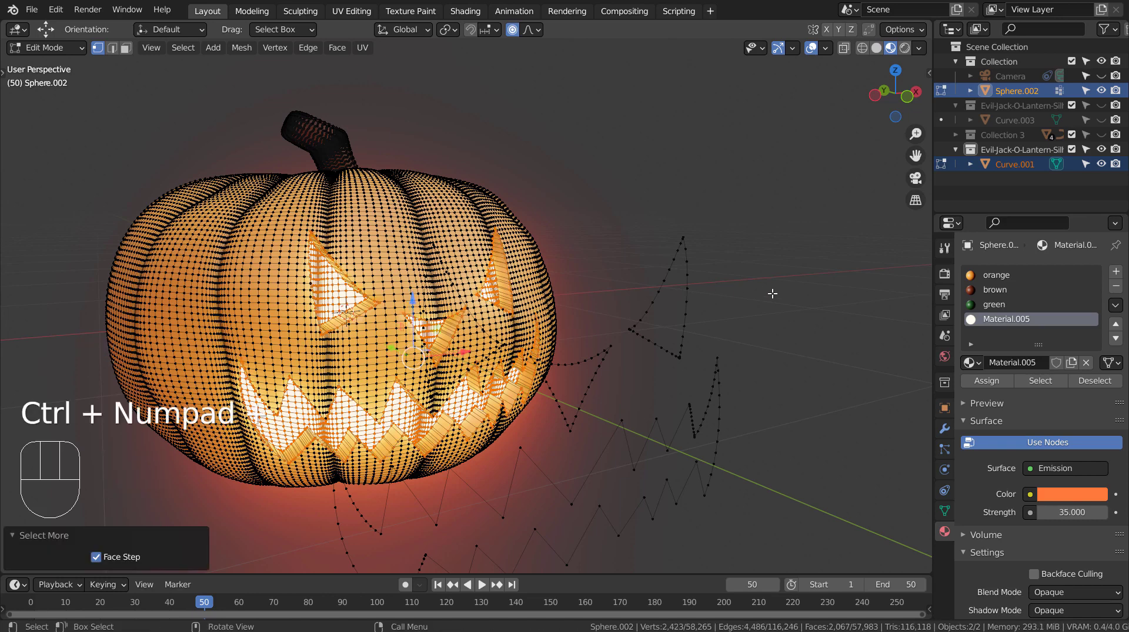
pyautogui.press('3')
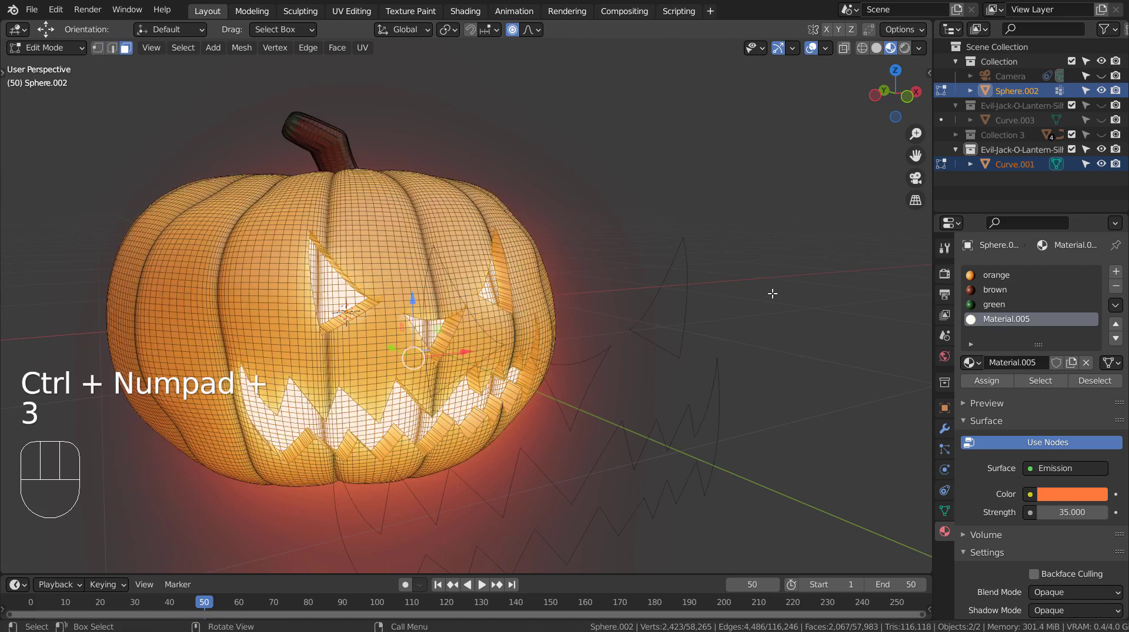
pyautogui.press('ctrl+KP_Subtract')
pyautogui.press('ctrl+KP_Add')
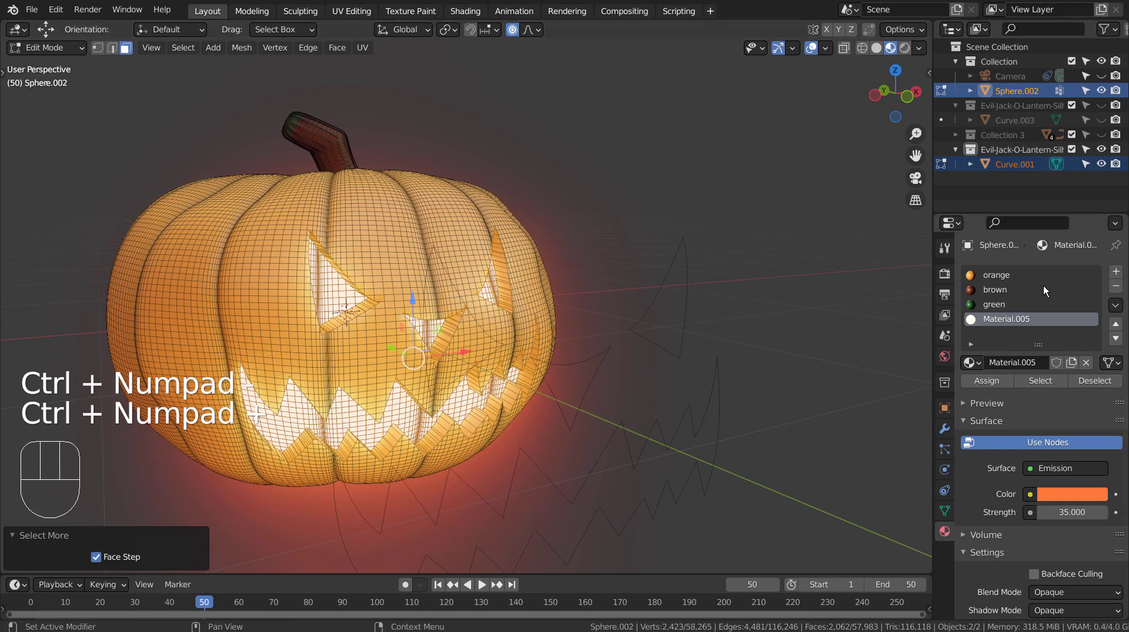
pyautogui.click(993, 289)
pyautogui.click(986, 381)
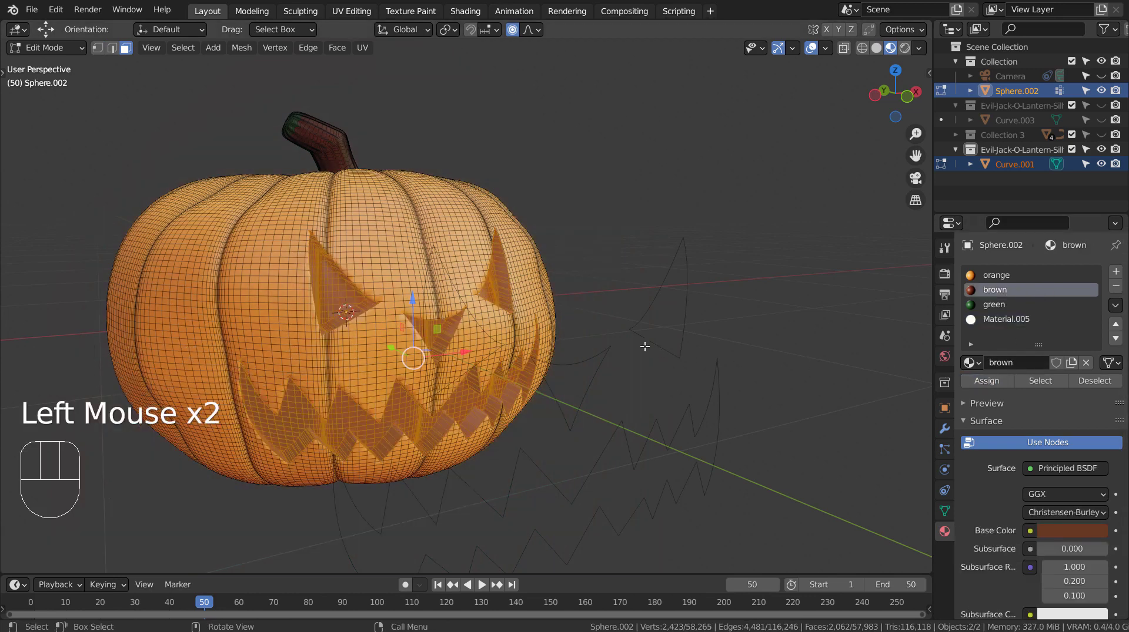
pyautogui.press('Tab')
pyautogui.moveTo(644, 347); pyautogui.dragTo(712, 336, button='middle')
# - Edit only the pumpkin, clear the selection and select the faces stored in vertex group Group.001
pyautogui.click(507, 274)
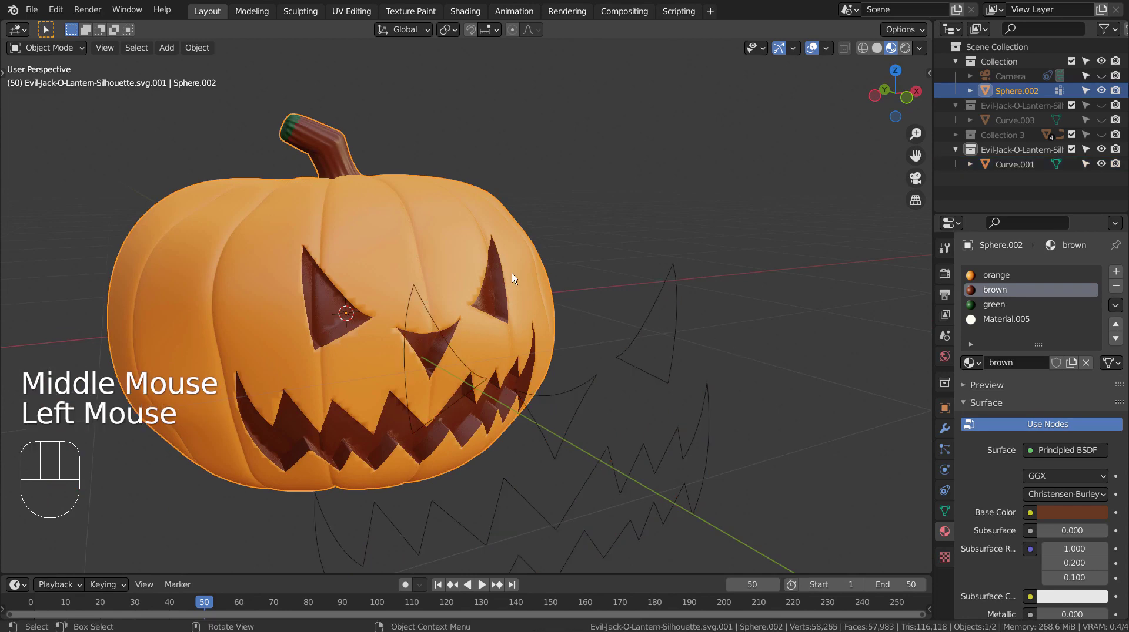
pyautogui.press('Tab')
pyautogui.click(864, 382)
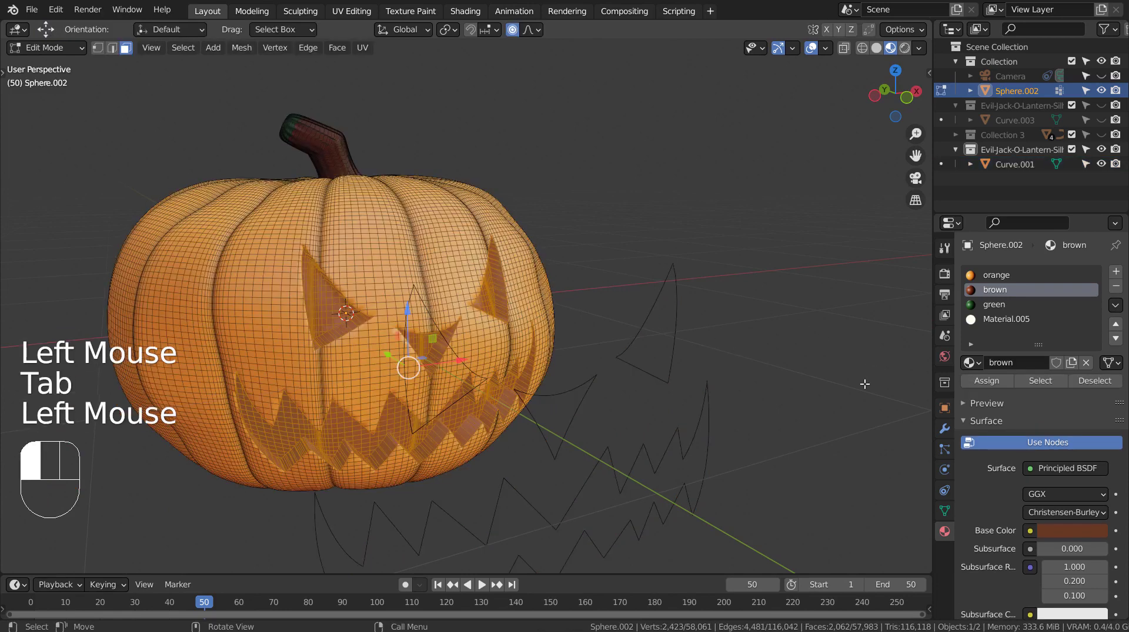
pyautogui.click(943, 511)
pyautogui.click(1024, 335)
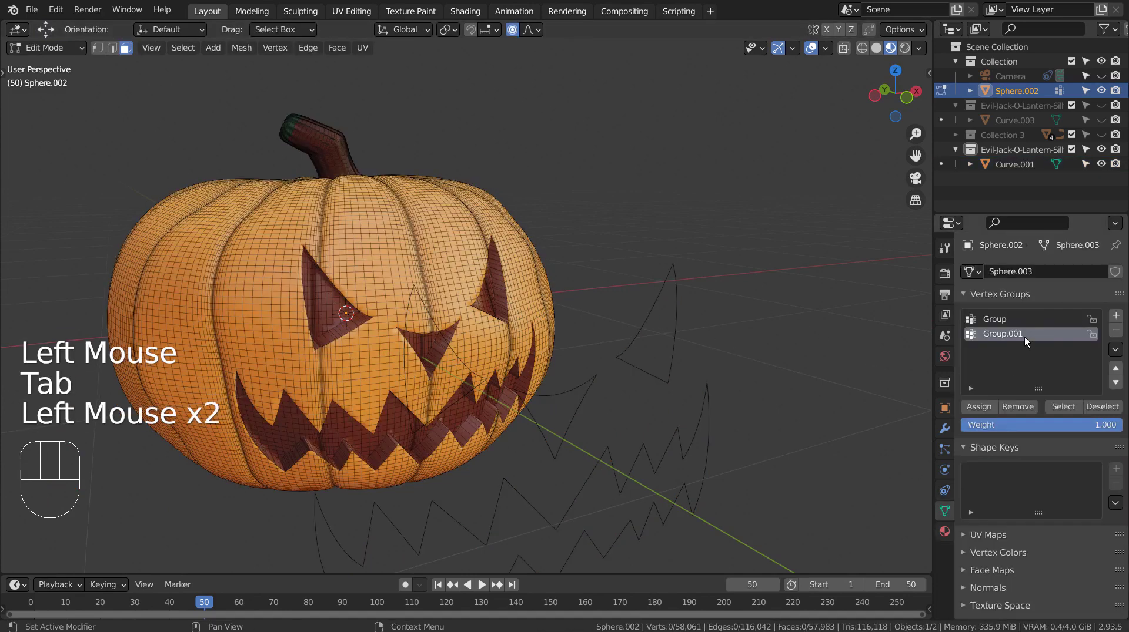
pyautogui.click(1063, 407)
# - Assign the Material.005 emission material to the selected recessed faces and leave Edit Mode
pyautogui.click(944, 532)
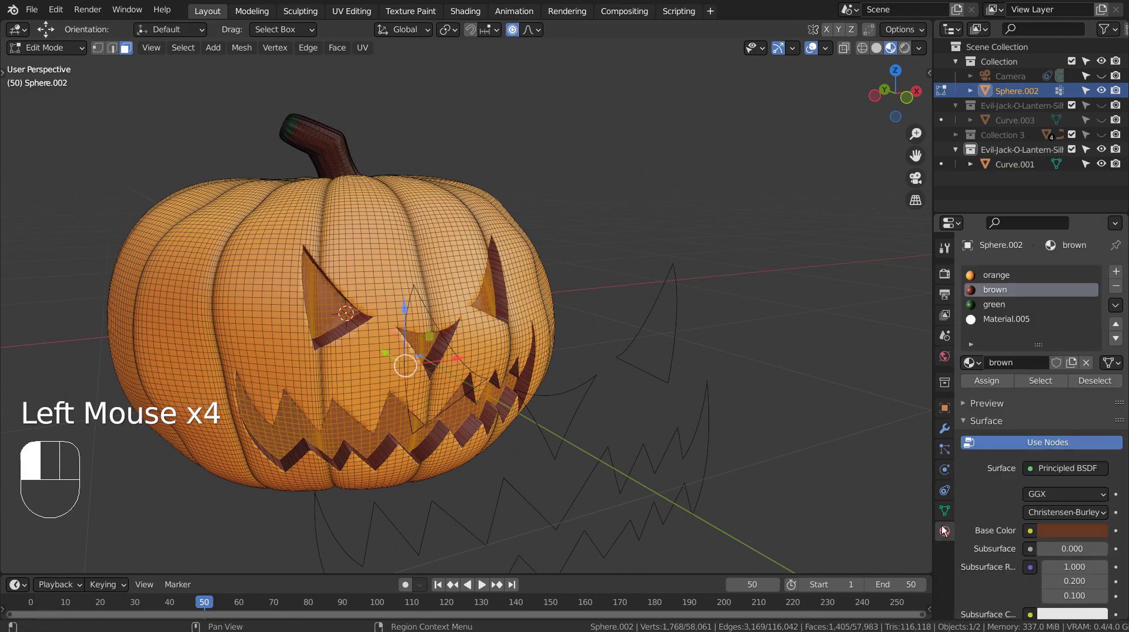
pyautogui.click(999, 321)
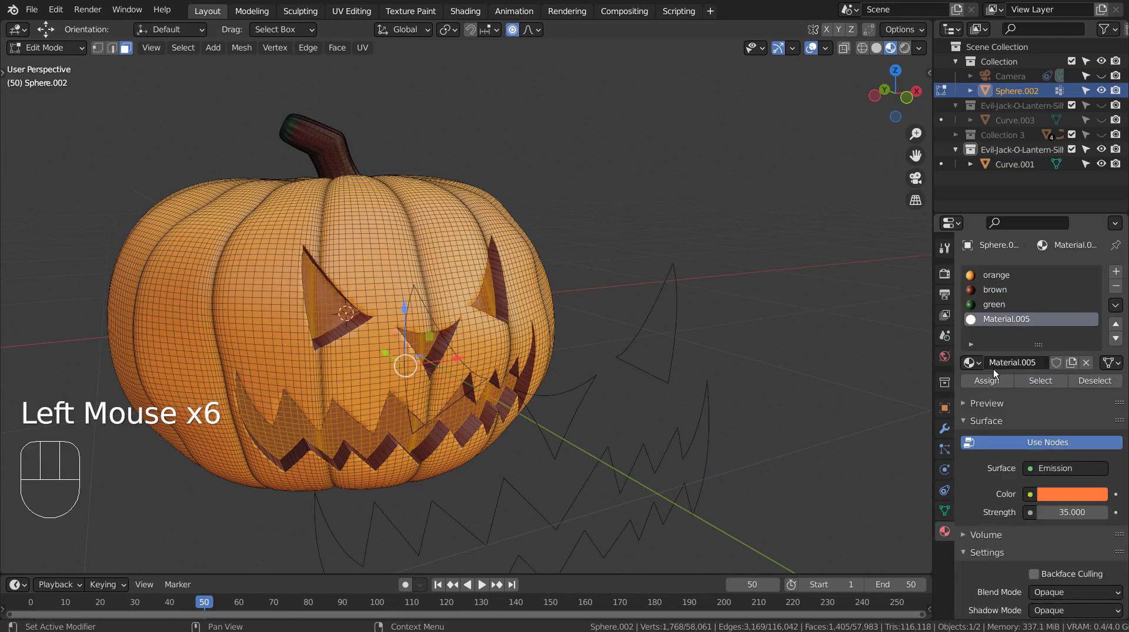
pyautogui.click(986, 381)
pyautogui.press('Tab')
pyautogui.moveTo(791, 370); pyautogui.dragTo(753, 358, button='middle')
# - Hide the face outline curve in front of the pumpkin and look at the glowing face from the front
pyautogui.click(528, 453)
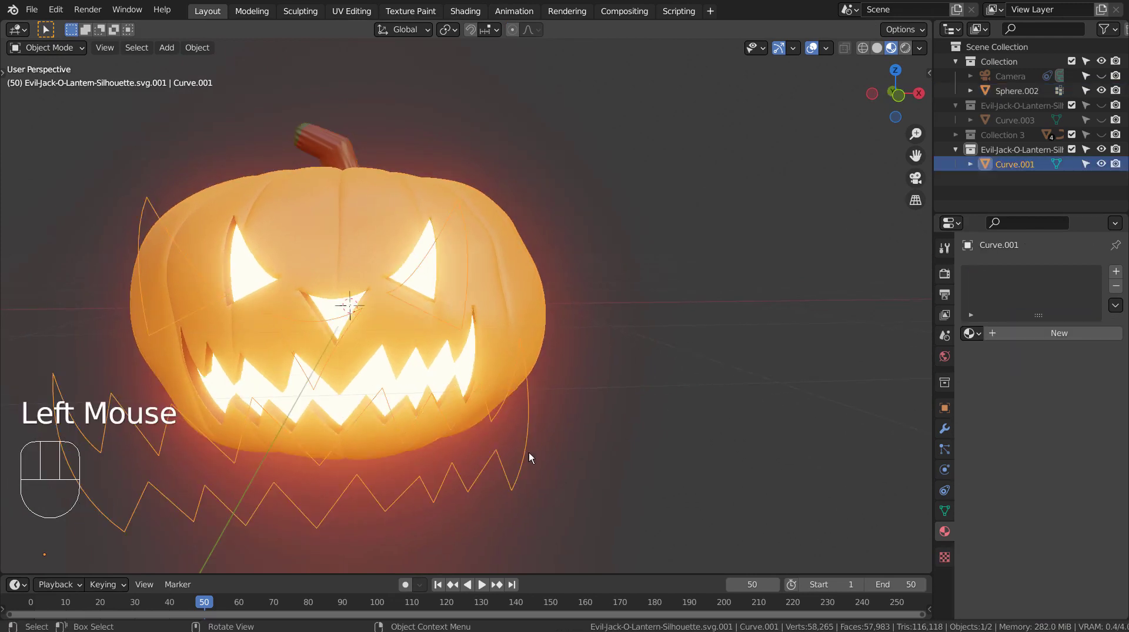
pyautogui.press('h')
pyautogui.press('KP_1')
pyautogui.press('KP_1')
pyautogui.scroll(-2, 551, 403)
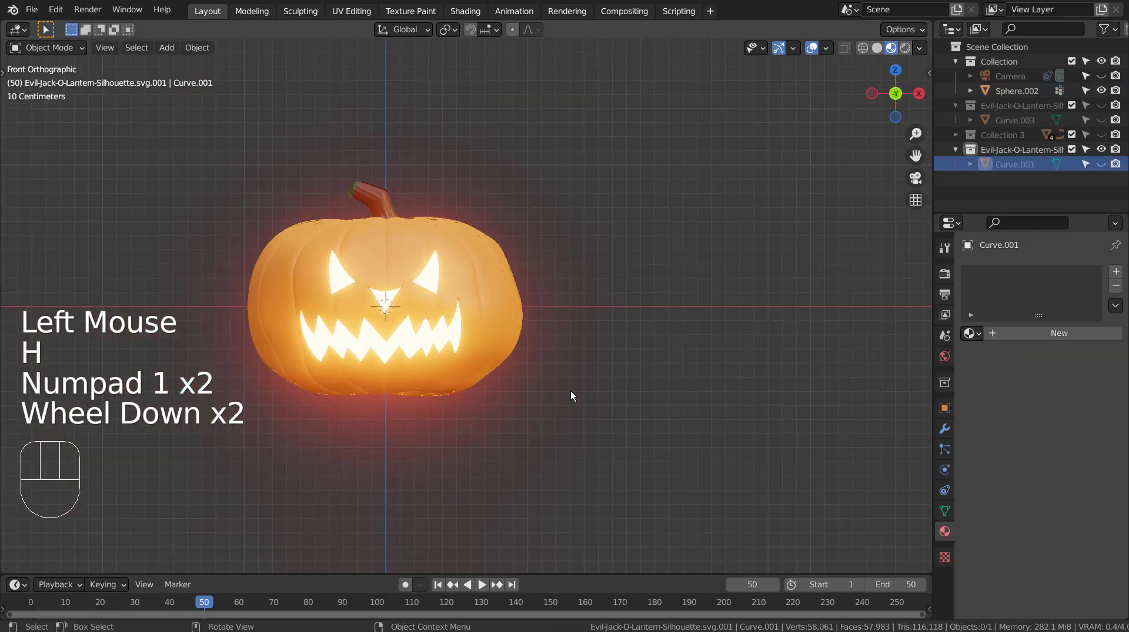
pyautogui.moveTo(624, 370); pyautogui.dragTo(652, 376, button='middle')
pyautogui.scroll(-1, 640, 375)
pyautogui.keyDown('shift'); pyautogui.moveTo(634, 374); pyautogui.dragTo(643, 413, button='middle'); pyautogui.keyUp('shift')
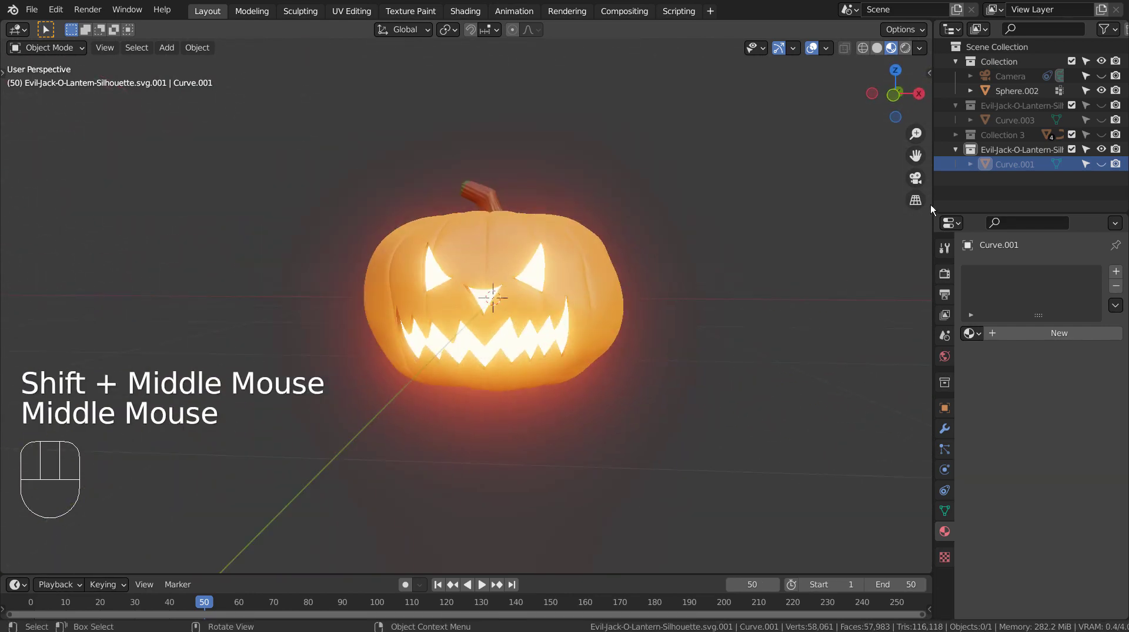
# - Collapse and hide the outline's collection, hide the carved pumpkin Sphere.002, and show Collection 3
pyautogui.click(954, 157)
pyautogui.click(954, 152)
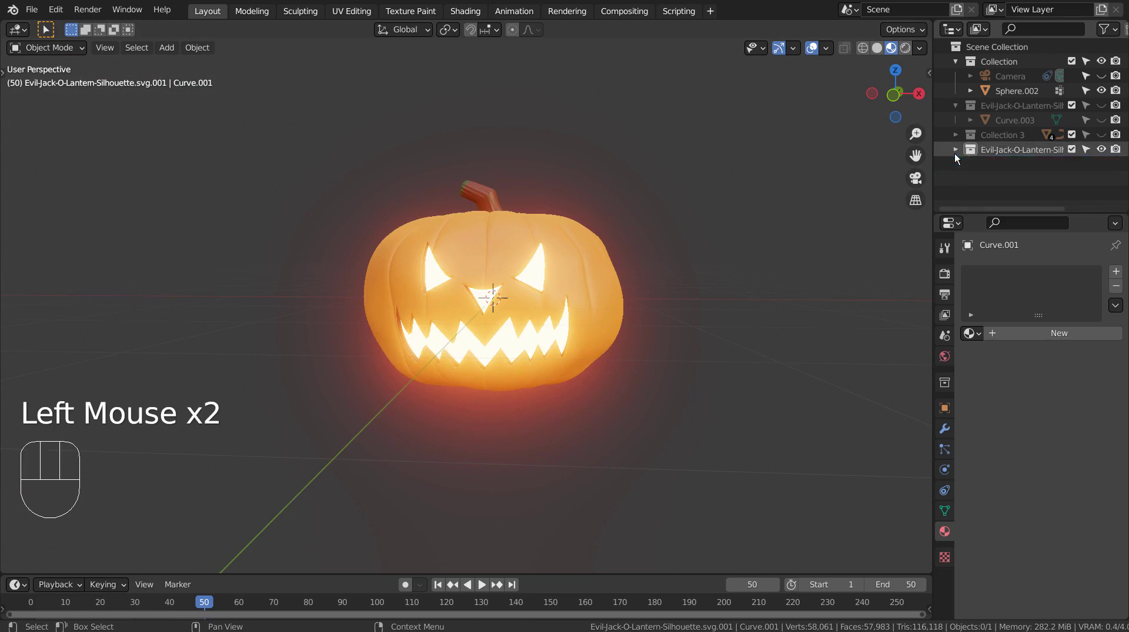
pyautogui.click(1101, 150)
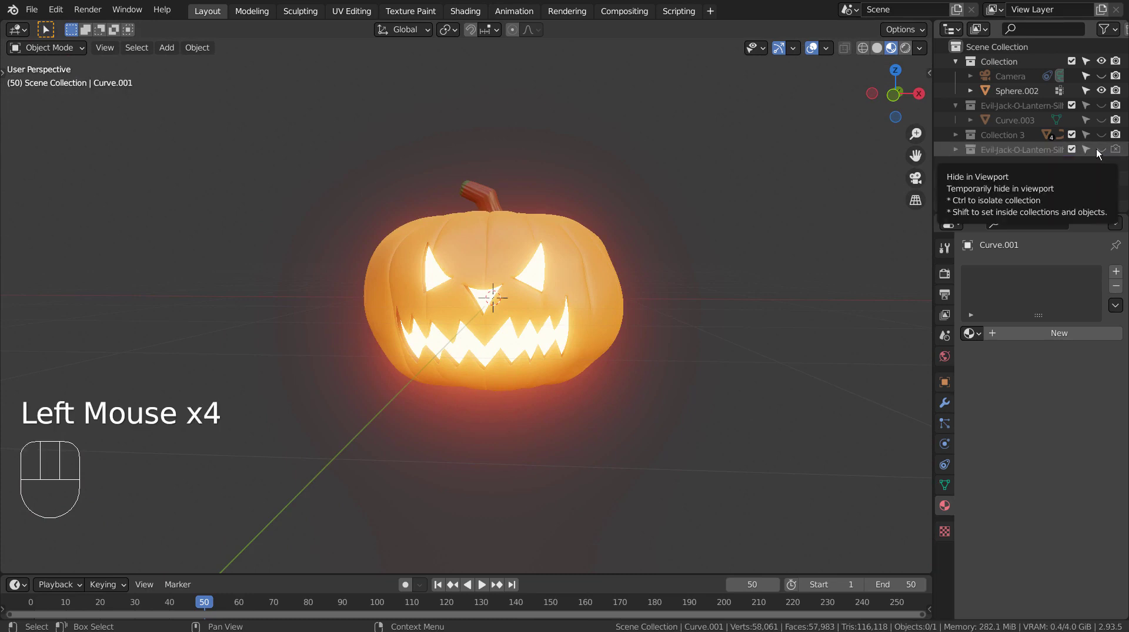
pyautogui.click(1101, 91)
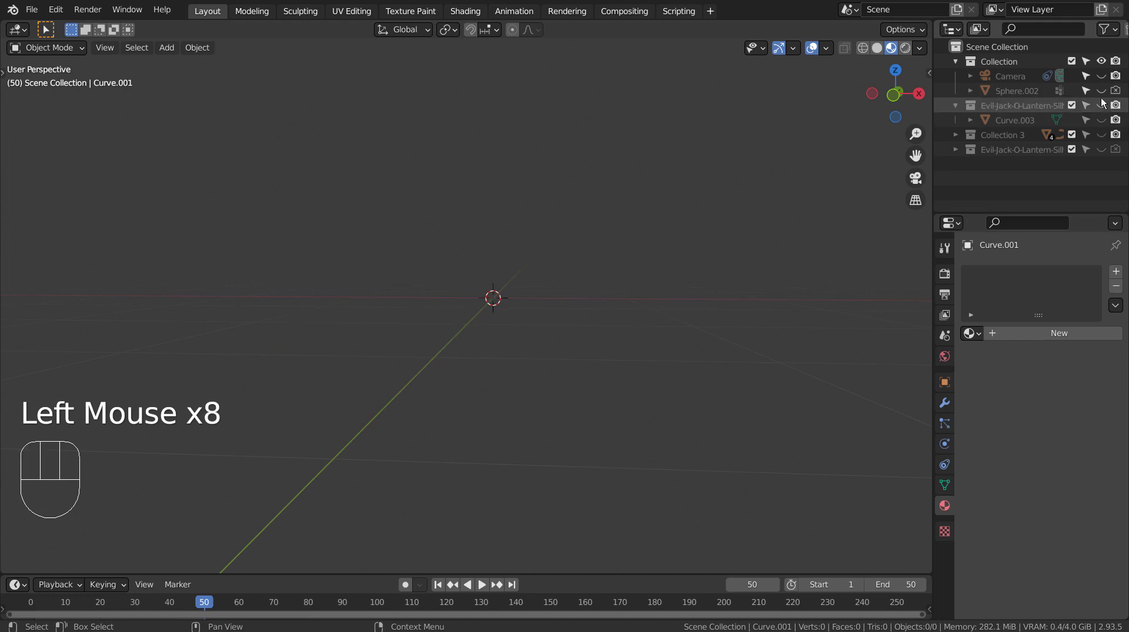
pyautogui.click(1101, 135)
# - Select the glowing Happy Halloween text and display its transform values
pyautogui.moveTo(721, 313); pyautogui.dragTo(423, 183, button='middle')
pyautogui.scroll(2, 713, 323)
pyautogui.click(423, 183)
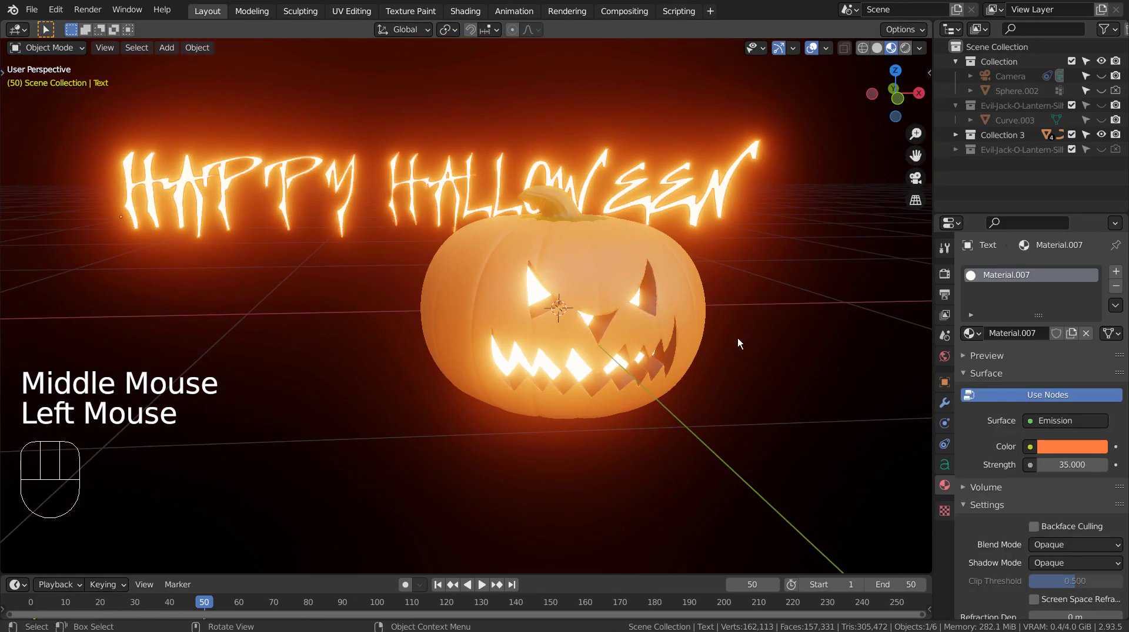
pyautogui.moveTo(738, 340); pyautogui.dragTo(773, 336, button='middle')
pyautogui.press('n')
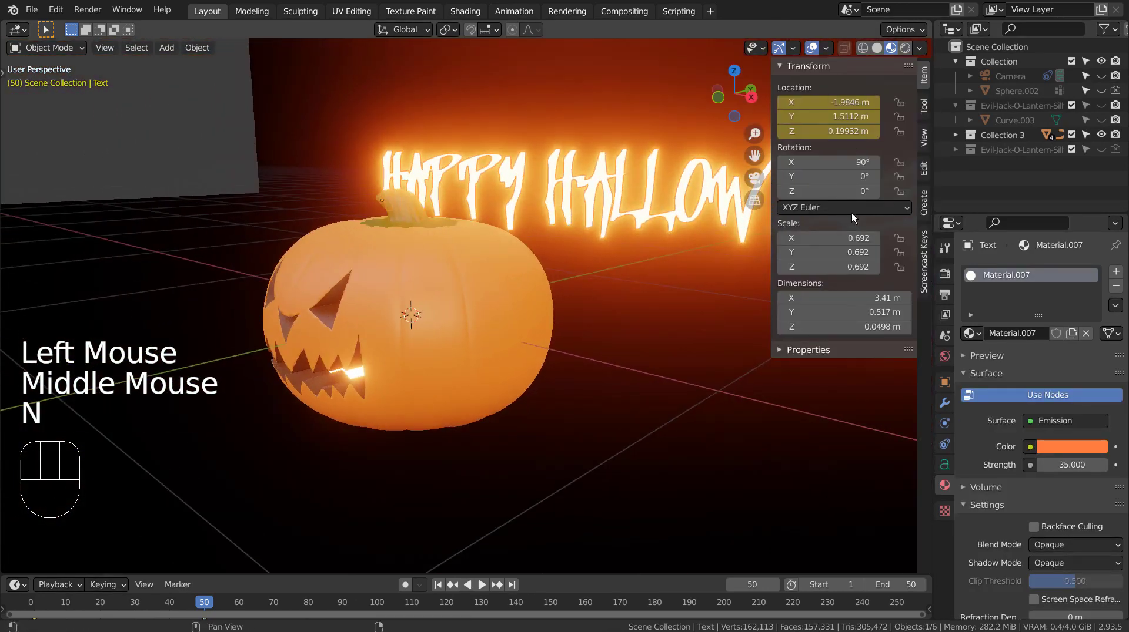
# - Examine the text's keyframed location at frames 0 and 1, and scrub the animation to frame 50
pyautogui.click(30, 604)
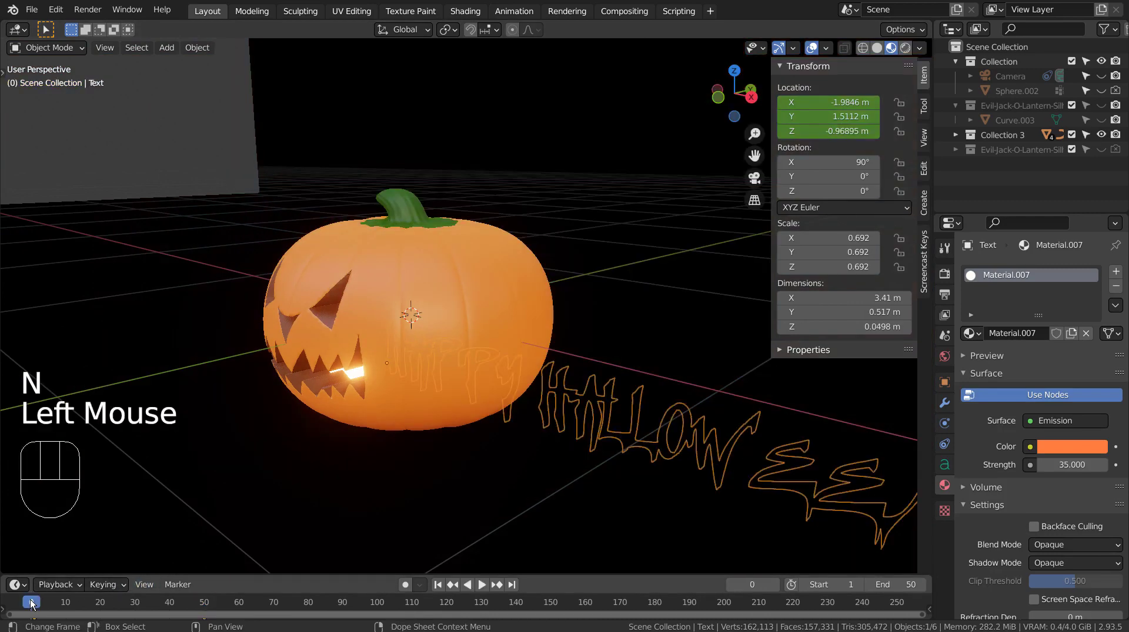
pyautogui.click(33, 603)
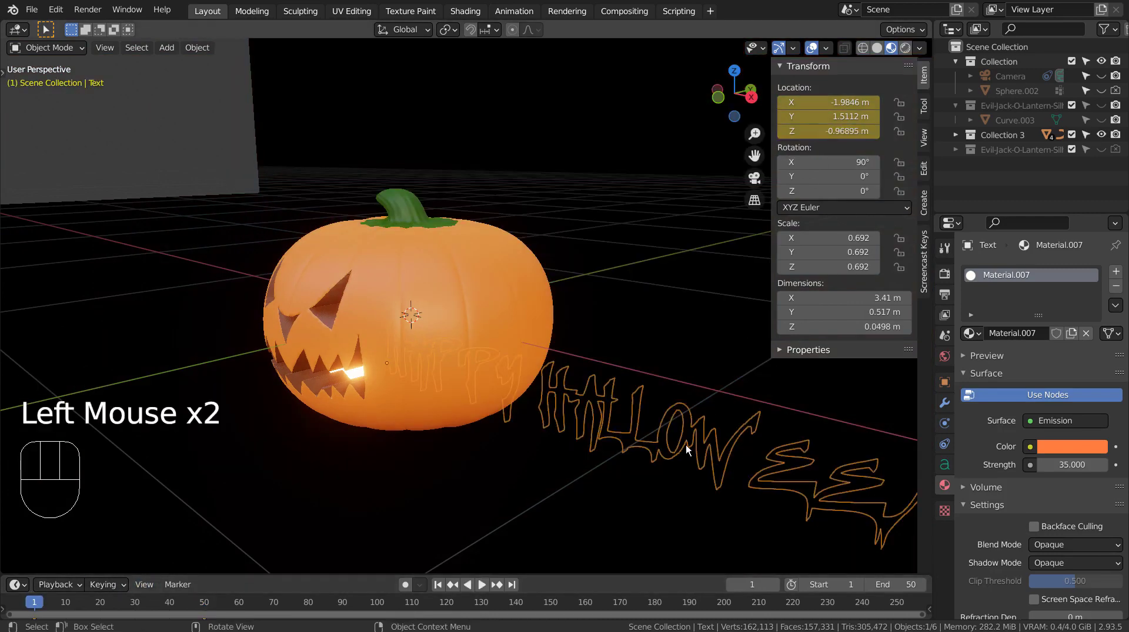
pyautogui.keyDown('shift'); pyautogui.moveTo(770, 486); pyautogui.dragTo(282, 526, button='middle'); pyautogui.keyUp('shift')
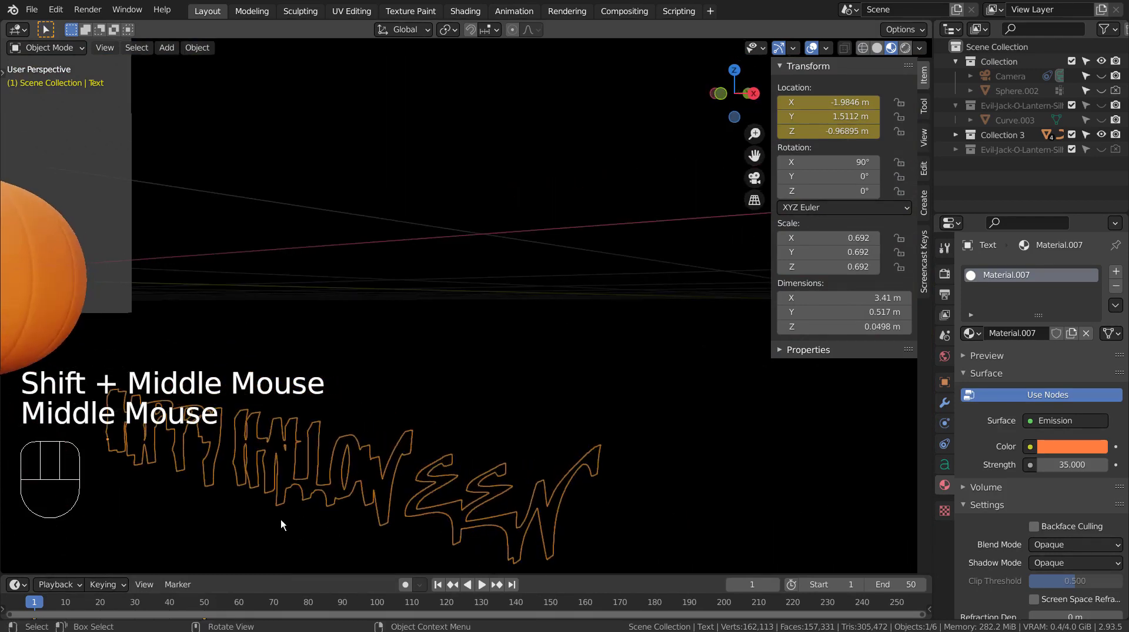
pyautogui.moveTo(38, 603); pyautogui.dragTo(206, 607)
# - Select the ground plane, switch to the camera view and scrub the timeline to preview the camera animation
pyautogui.click(465, 404)
pyautogui.scroll(-1, 465, 403)
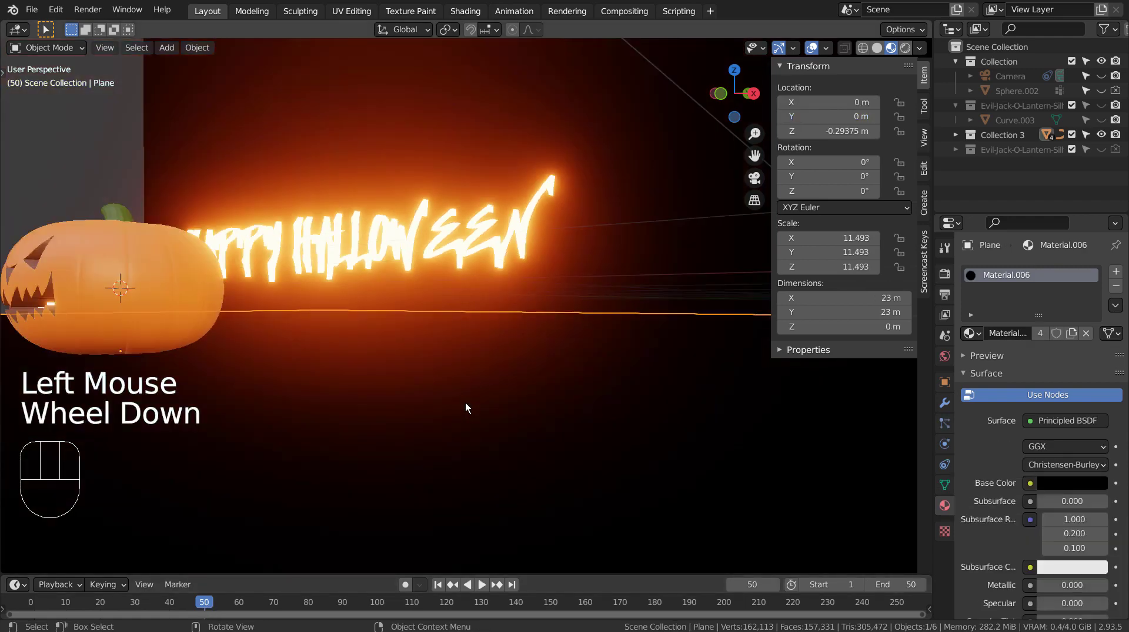
pyautogui.press('KP_0')
pyautogui.scroll(-2, 464, 403)
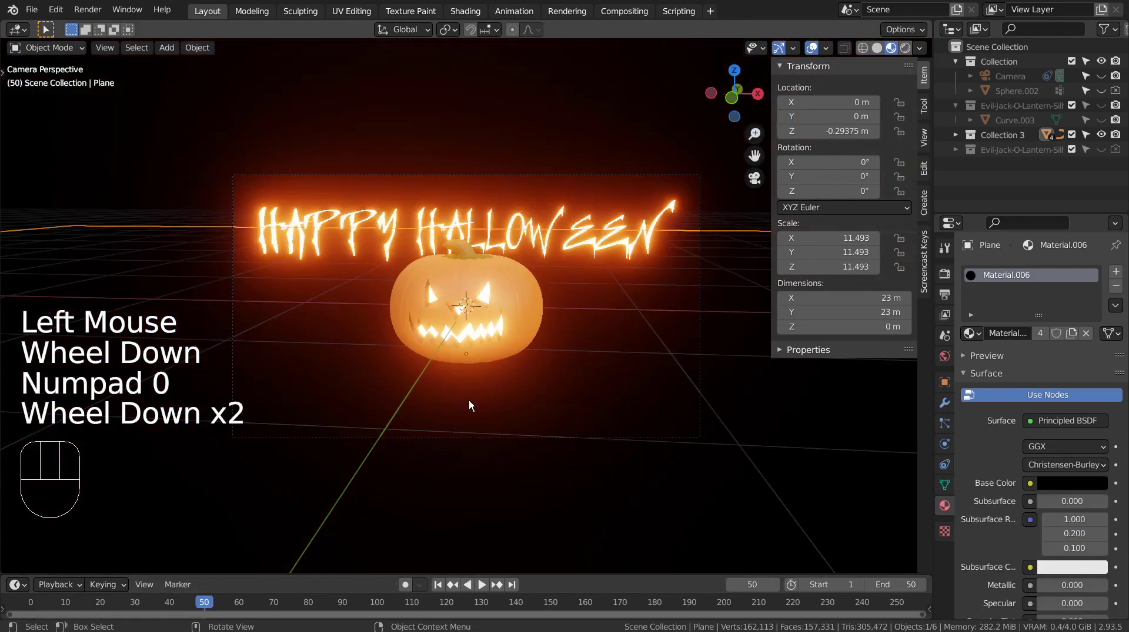
pyautogui.moveTo(206, 606); pyautogui.dragTo(164, 614)
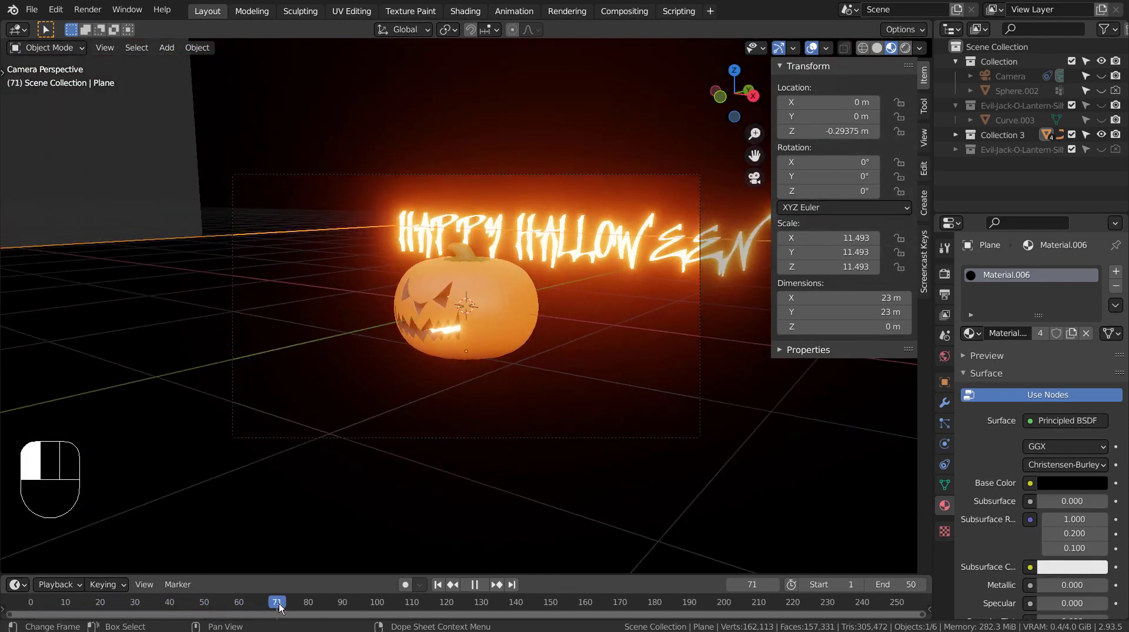
pyautogui.press('Escape')
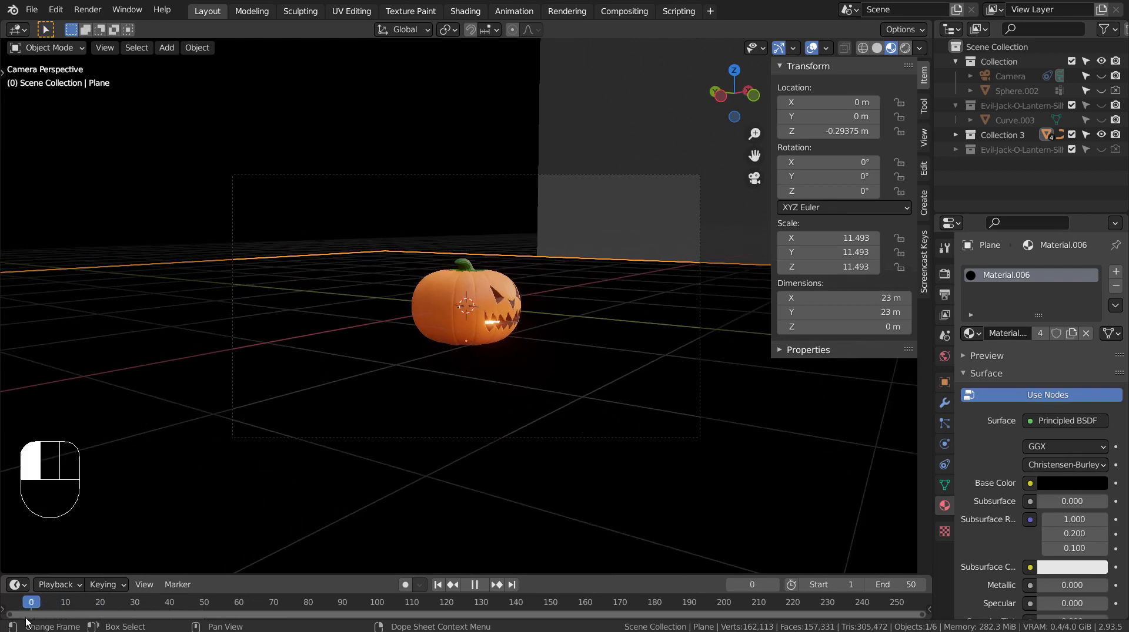
# - Select the large sphere surrounding the pumpkin and show the whole scene in wireframe from the top
pyautogui.click(494, 453)
pyautogui.press('KP_7')
pyautogui.hotkey('shift', 'z')
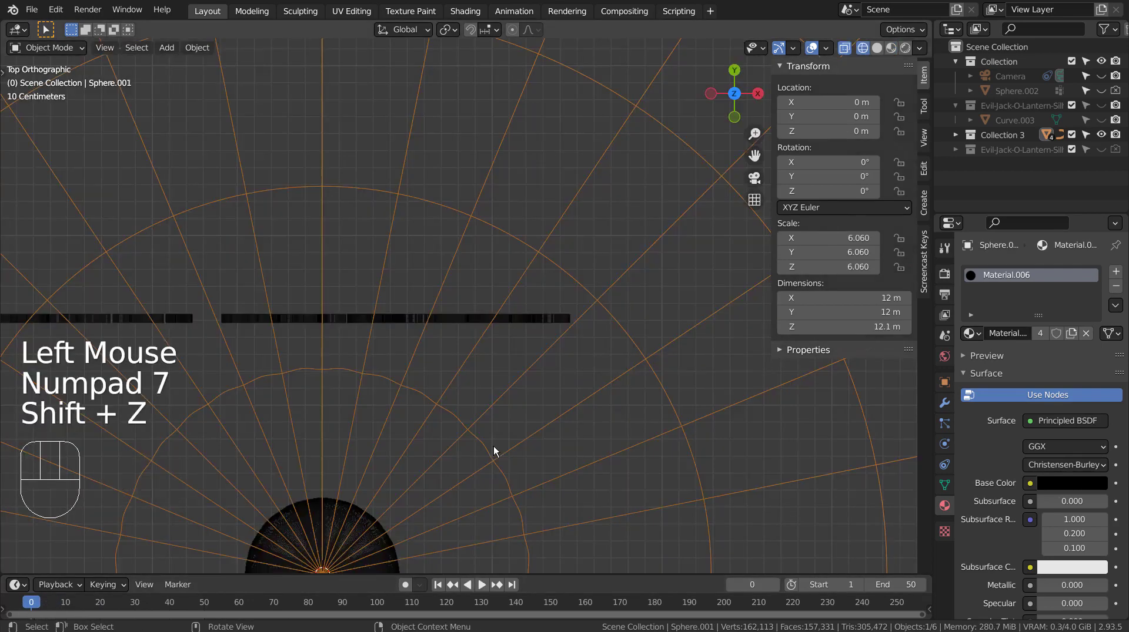
pyautogui.scroll(-2, 492, 451)
pyautogui.scroll(-6, 493, 446)
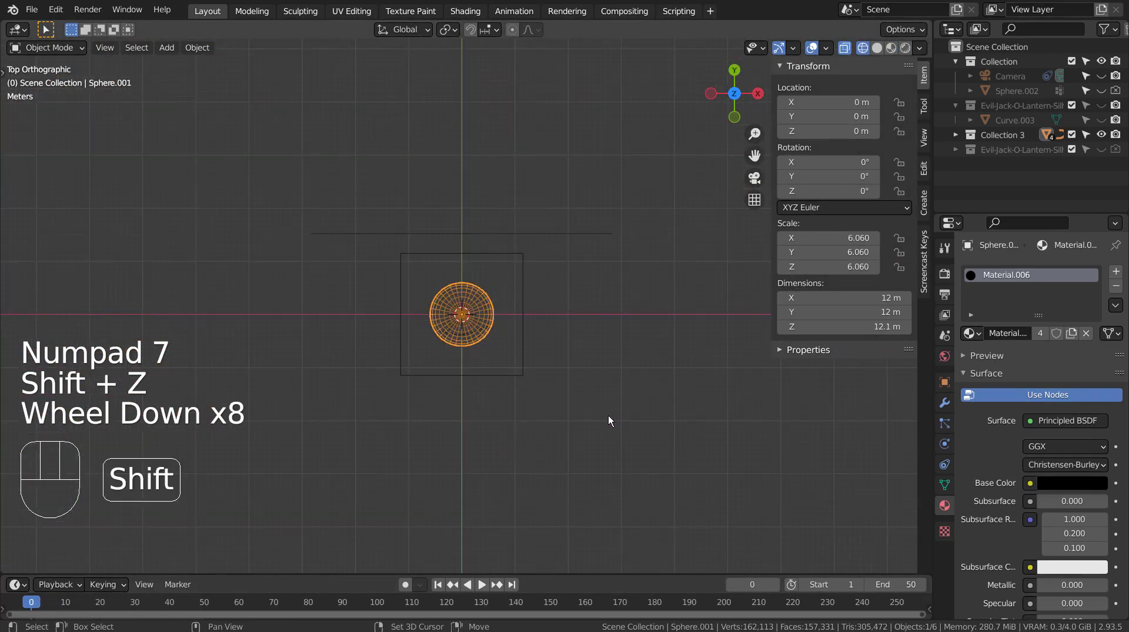
pyautogui.keyDown('shift'); pyautogui.moveTo(608, 415); pyautogui.dragTo(604, 333, button='middle'); pyautogui.keyUp('shift')
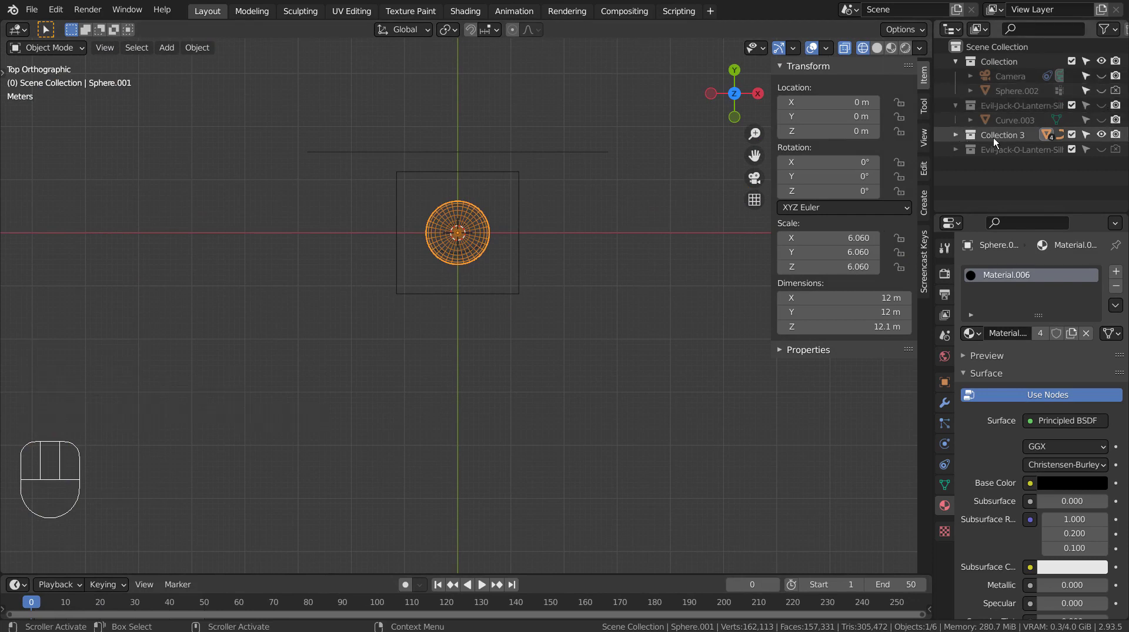
# - Expand Collection 3, select the Point curve and examine the camera path's shape in perspective
pyautogui.click(956, 133)
pyautogui.scroll(-2, 1055, 181)
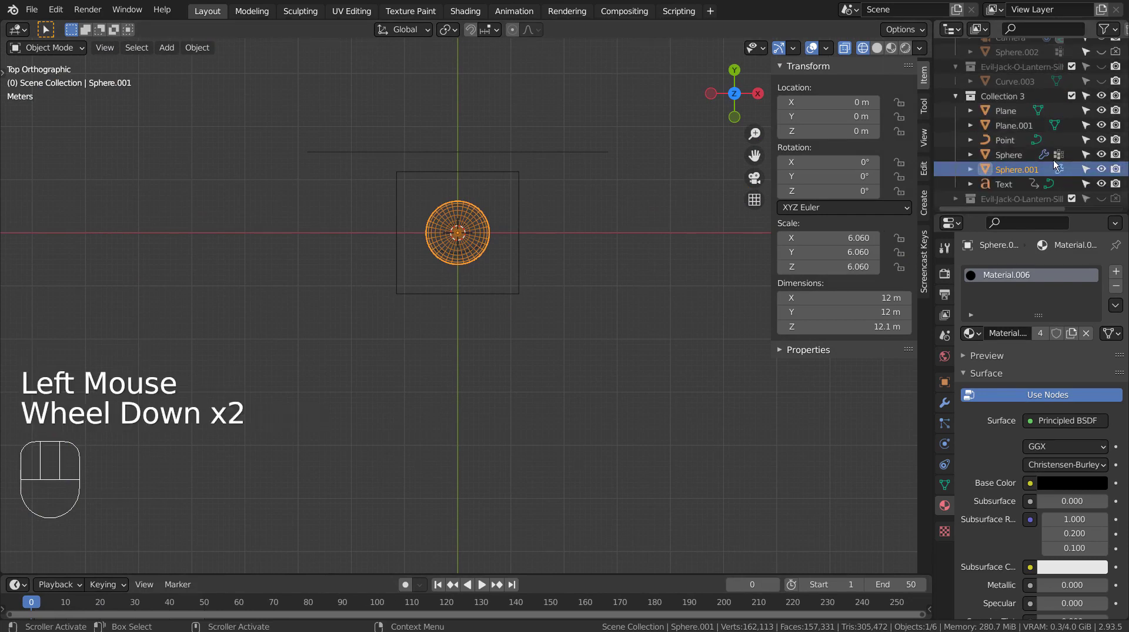
pyautogui.click(1007, 185)
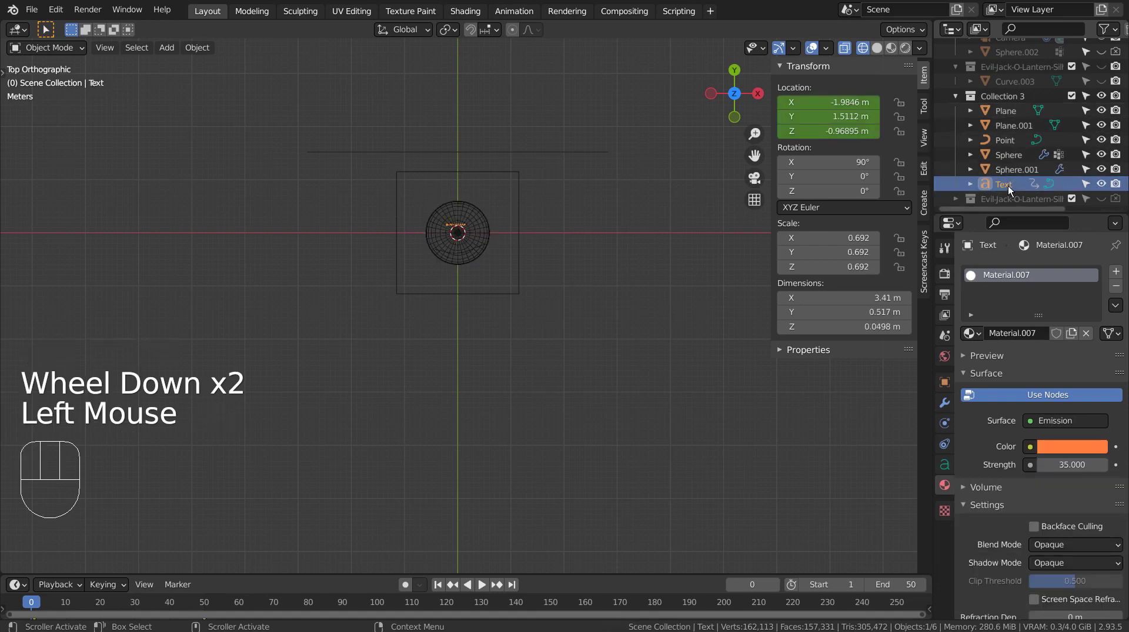
pyautogui.click(1007, 140)
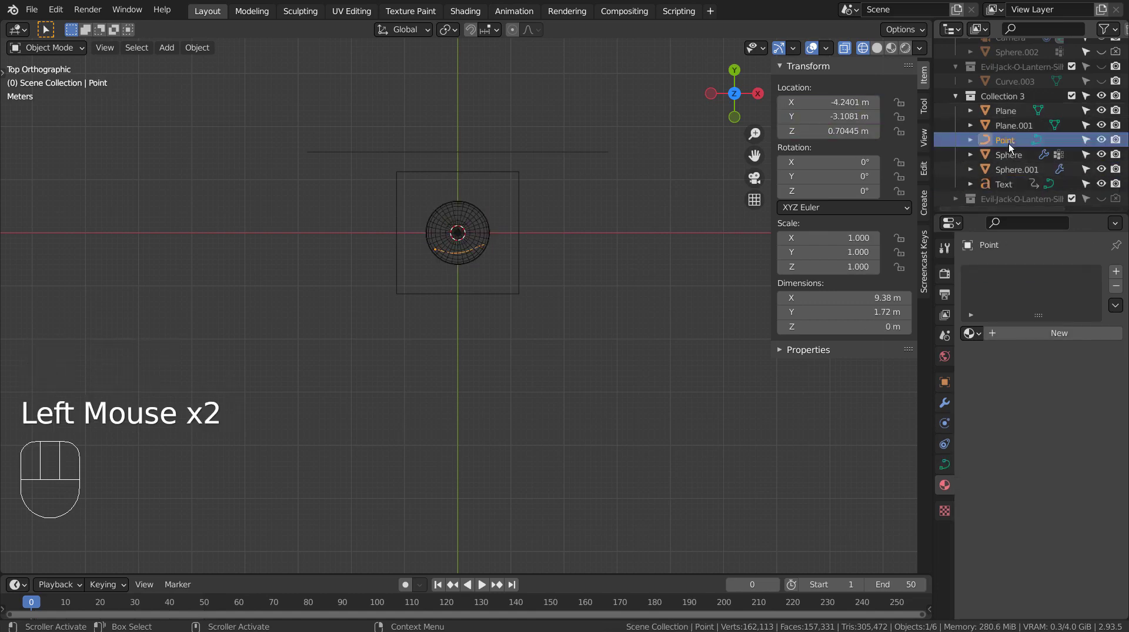
pyautogui.scroll(1, 440, 277)
pyautogui.scroll(1, 441, 281)
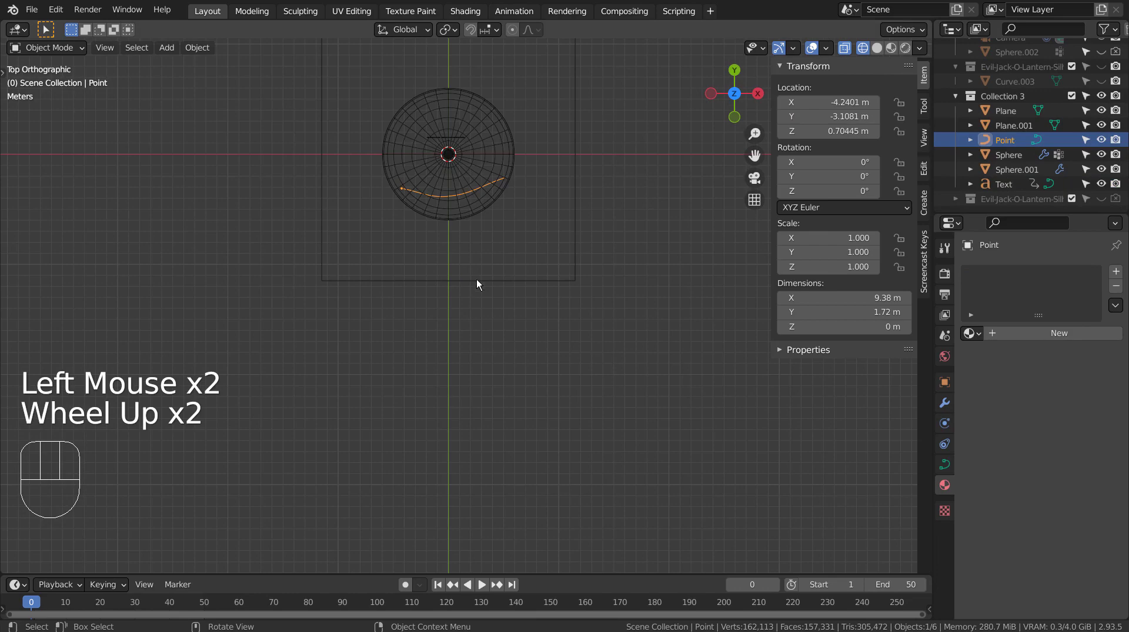
pyautogui.moveTo(476, 281); pyautogui.dragTo(554, 421, button='middle')
pyautogui.scroll(4, 456, 243)
pyautogui.scroll(3, 442, 393)
pyautogui.keyDown('shift'); pyautogui.moveTo(442, 398); pyautogui.dragTo(717, 418, button='middle'); pyautogui.keyUp('shift')
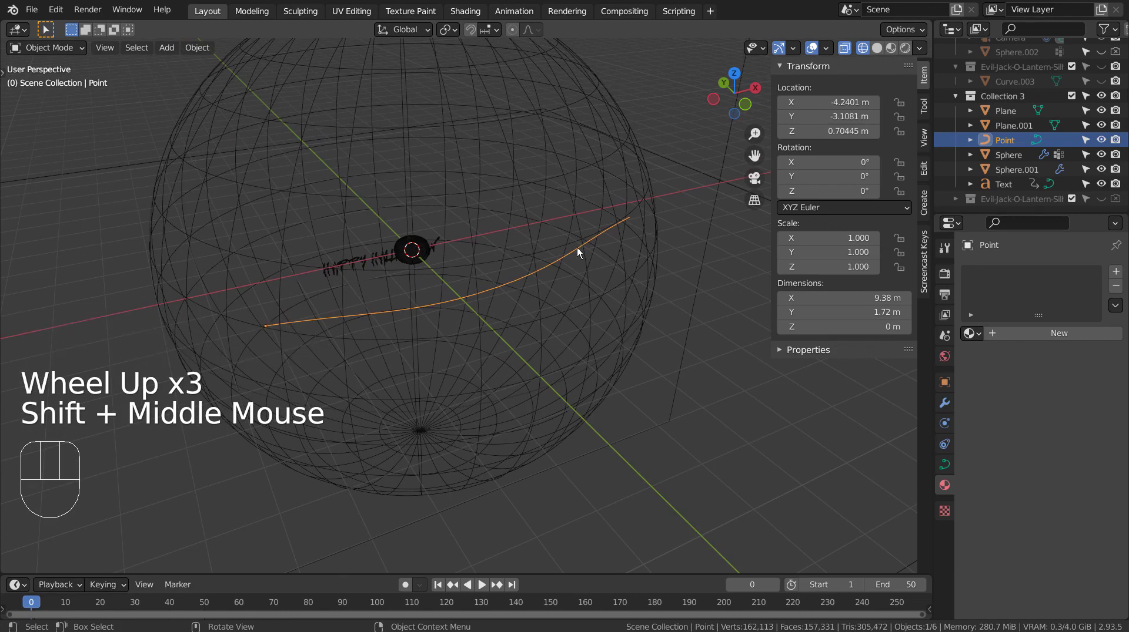
# - Examine the camera's Follow Path and Track To constraints, then select the pumpkin Sphere that it tracks
pyautogui.scroll(1, 1020, 118)
pyautogui.scroll(3, 1021, 118)
pyautogui.click(1011, 76)
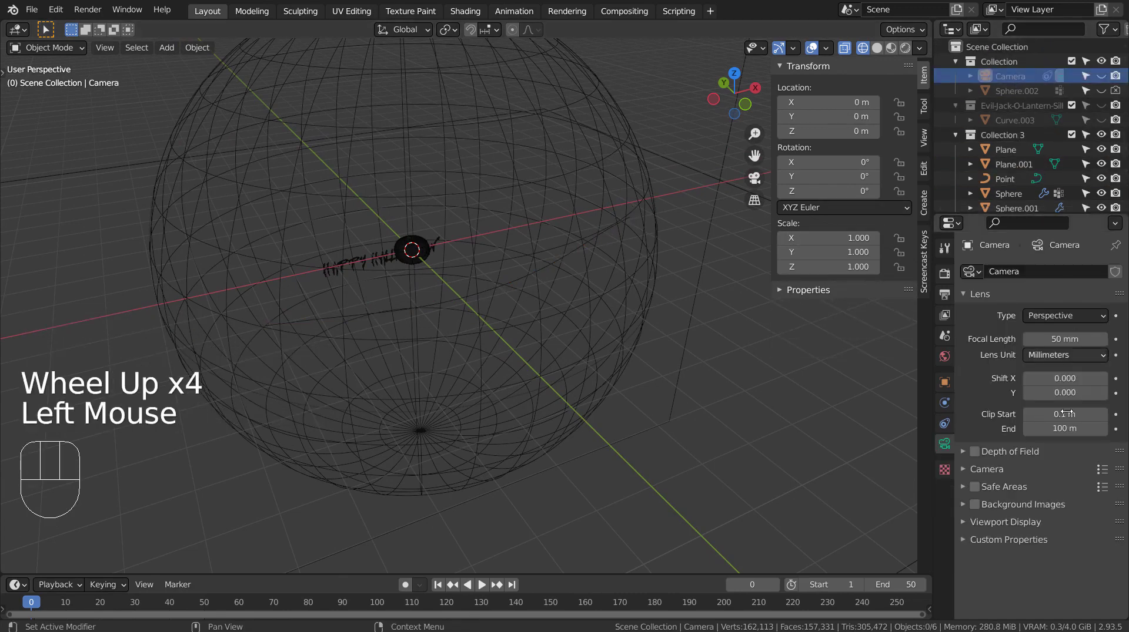
pyautogui.click(945, 425)
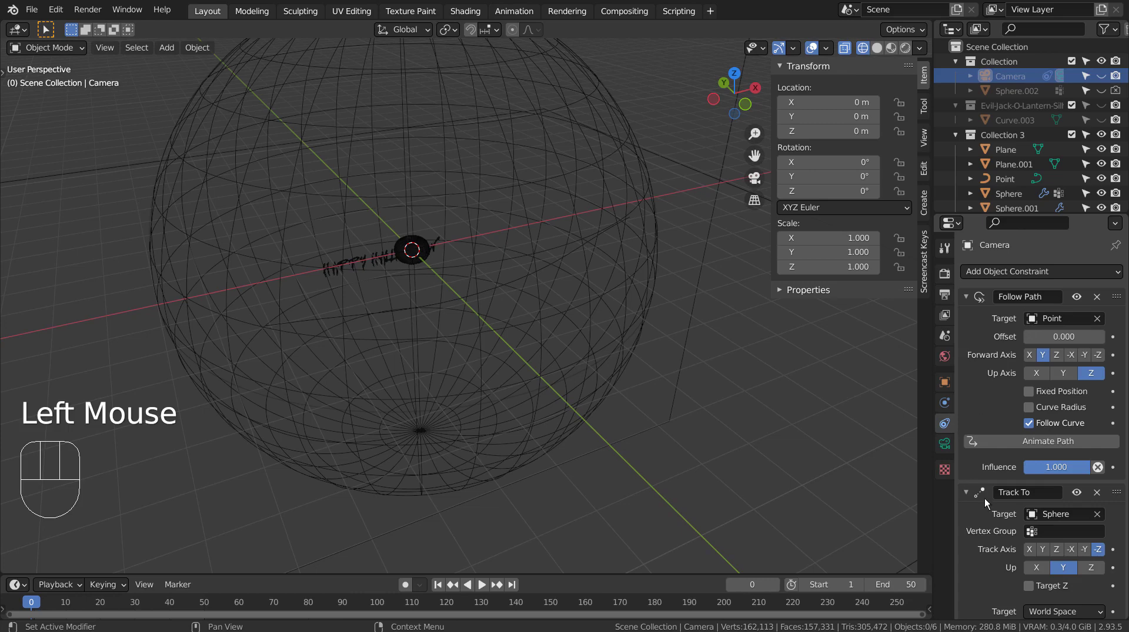
pyautogui.click(412, 252)
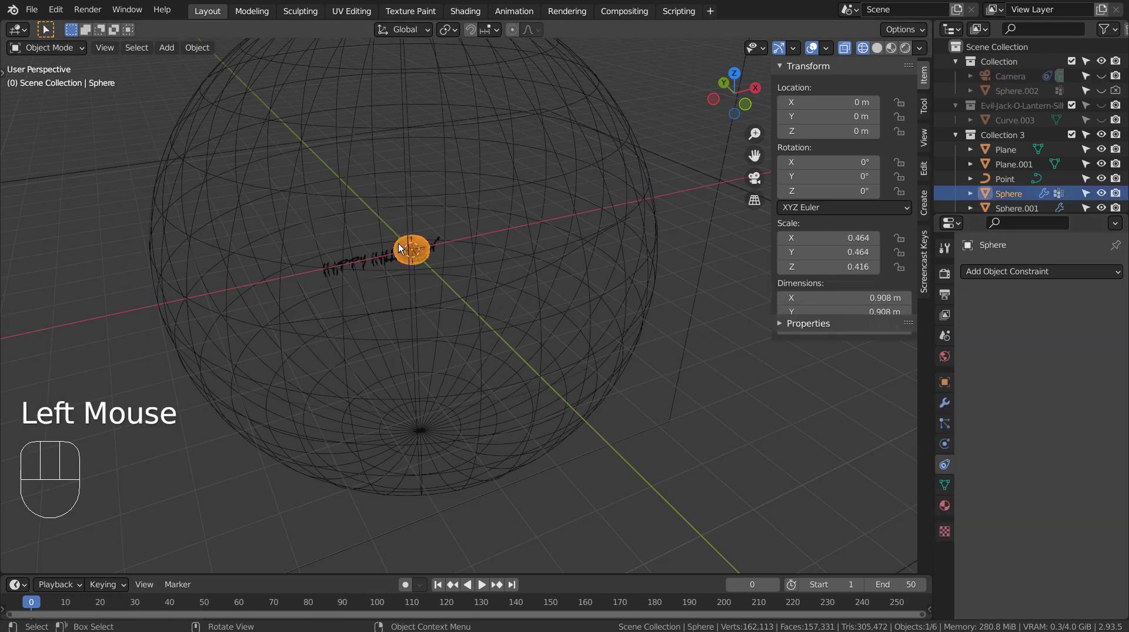
# - Select the large surrounding sphere, Sphere.001, and hide it
pyautogui.moveTo(509, 387); pyautogui.dragTo(579, 388, button='middle')
pyautogui.click(450, 313)
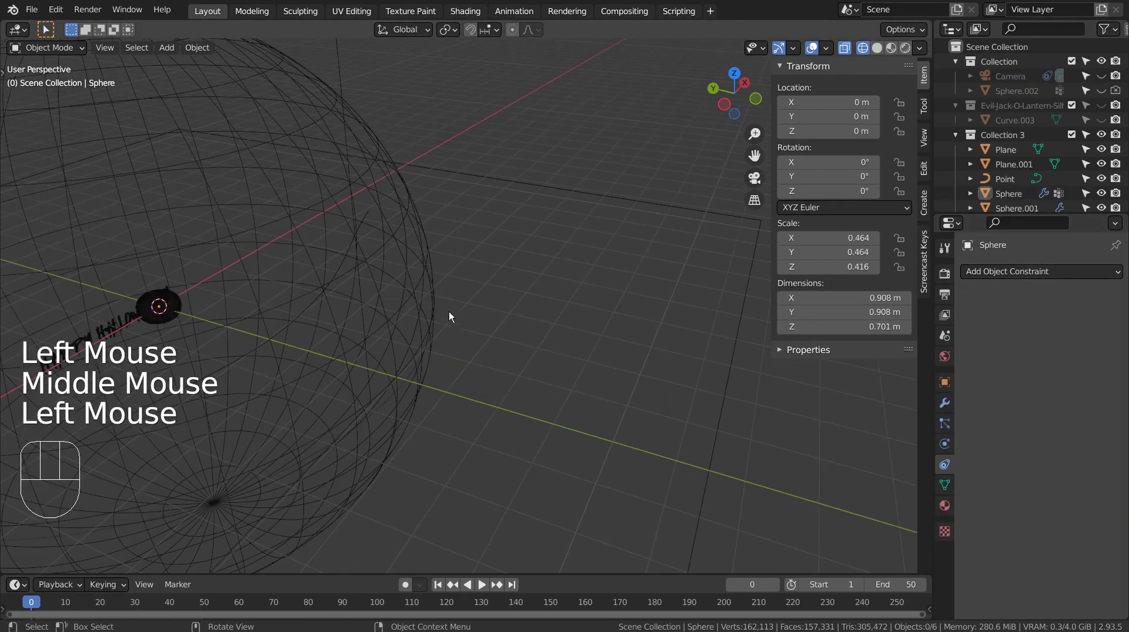
pyautogui.click(450, 313)
pyautogui.moveTo(591, 455)
pyautogui.mouseDown(button='middle')
pyautogui.moveTo(488, 449)
pyautogui.moveTo(559, 446)
pyautogui.moveTo(579, 461)
pyautogui.moveTo(491, 461)
pyautogui.moveTo(645, 443)
pyautogui.mouseUp(button='middle')
pyautogui.hotkey('shift', 'z')
pyautogui.hotkey('shift', 'z')
pyautogui.press('h')
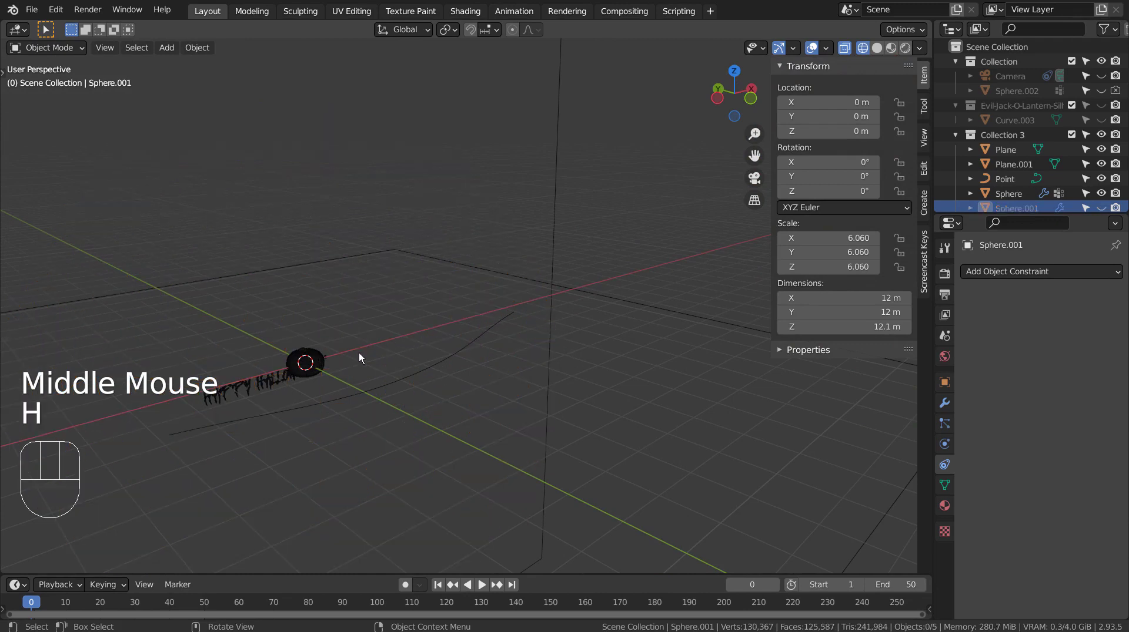
# - Show the camera view in Material Preview shading and scrub the animation from frame 0 to frame 50
pyautogui.press('KP_0')
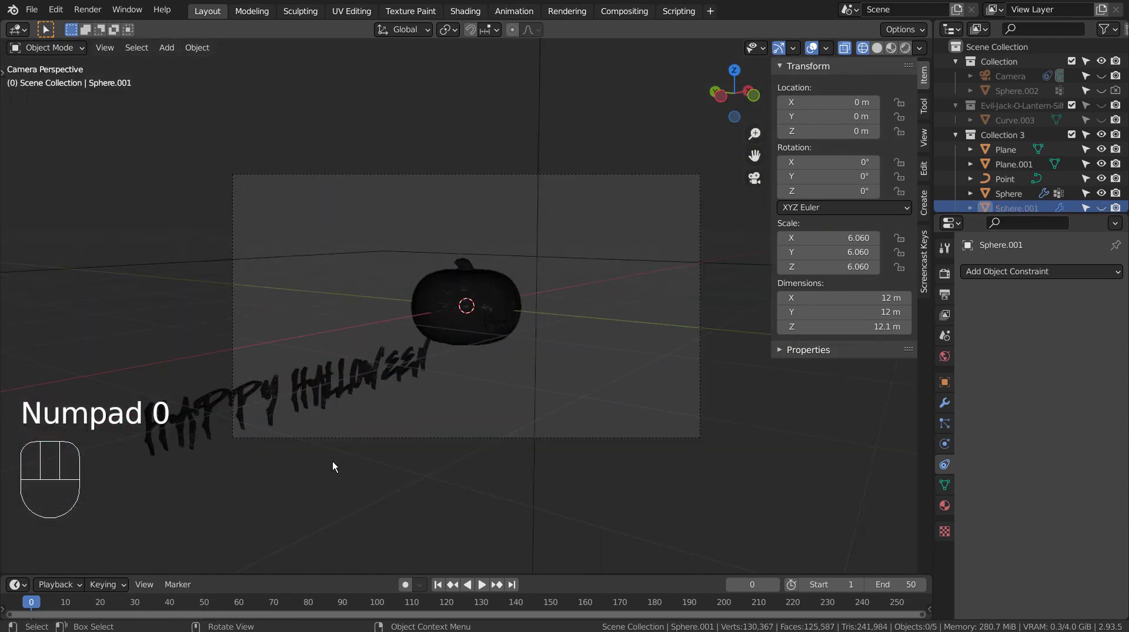
pyautogui.click(891, 48)
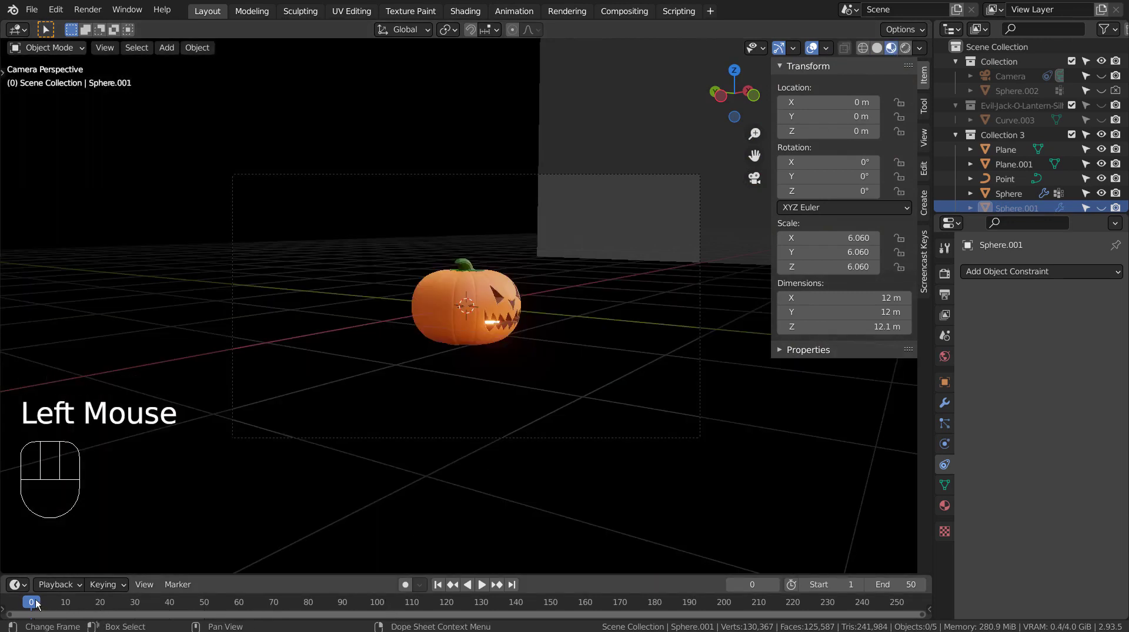
pyautogui.moveTo(32, 605); pyautogui.dragTo(203, 601)
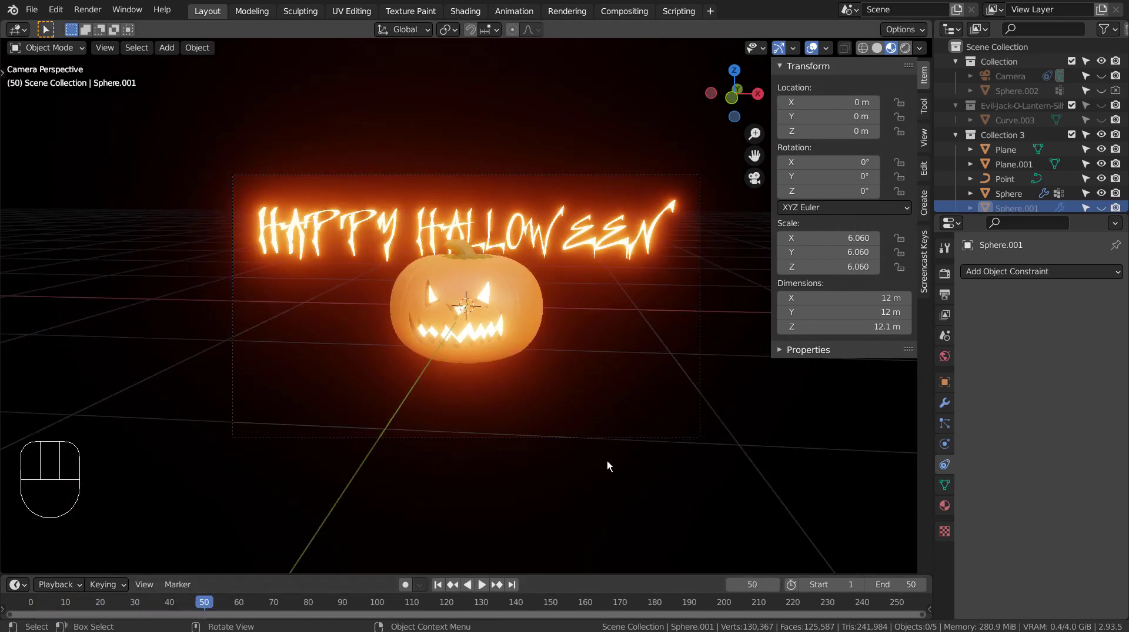